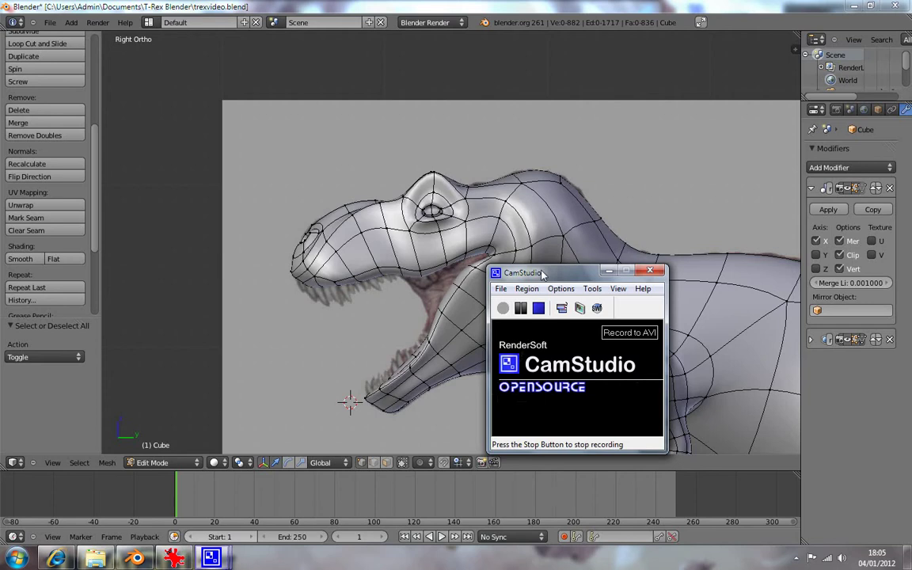
- Move the CamStudio recorder window off the T-rex and minimize it, then zoom in on the head
left_click_drag(557, 273, 389, 249)
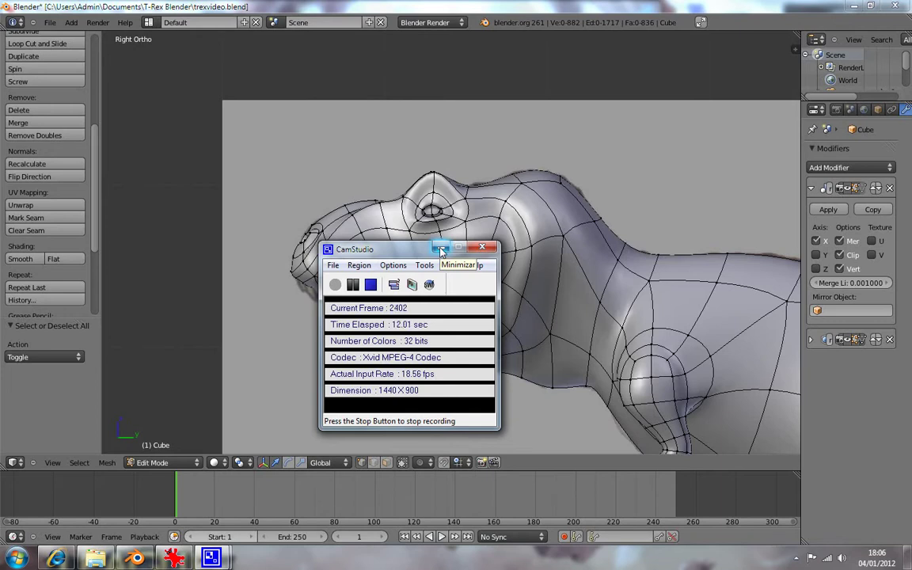
left_click_drag(396, 249, 206, 254)
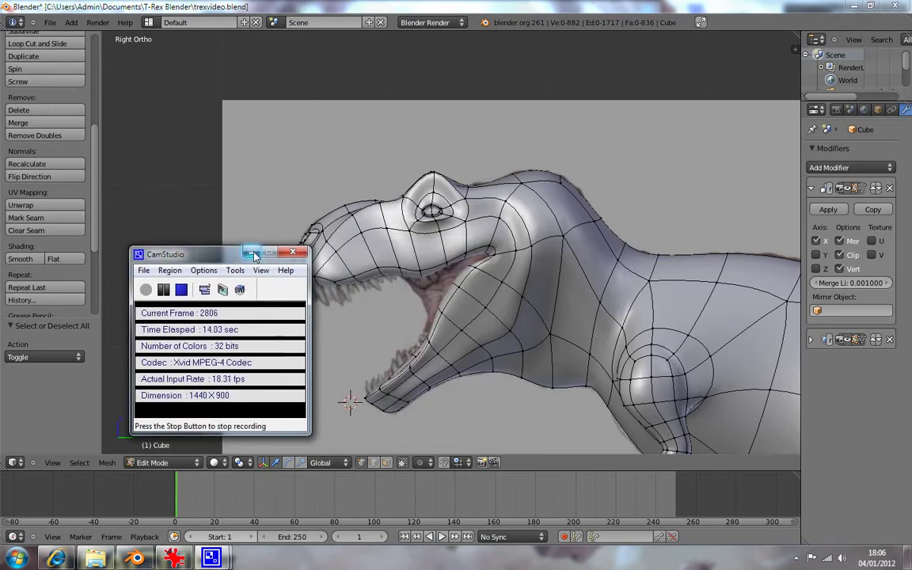
left_click(252, 254)
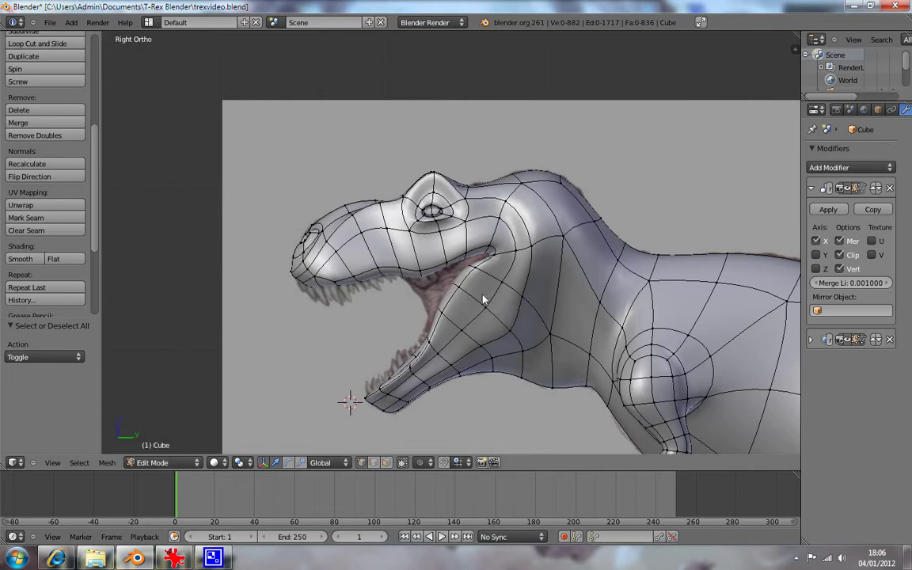
scroll(482, 299, "up", 3)
mouse_move(482, 299)
middle_mouse_down()
mouse_move(464, 309)
mouse_move(502, 296)
mouse_move(543, 301)
mouse_move(607, 267)
mouse_move(600, 257)
mouse_move(603, 272)
mouse_move(606, 261)
mouse_move(586, 254)
mouse_move(529, 267)
mouse_move(490, 302)
mouse_move(515, 271)
mouse_move(590, 244)
mouse_move(622, 265)
mouse_move(617, 301)
mouse_move(606, 275)
mouse_move(387, 330)
middle_mouse_up()
- Compare the mesh with the side reference image, framing the whole T-rex in Right view
key("KP_1")
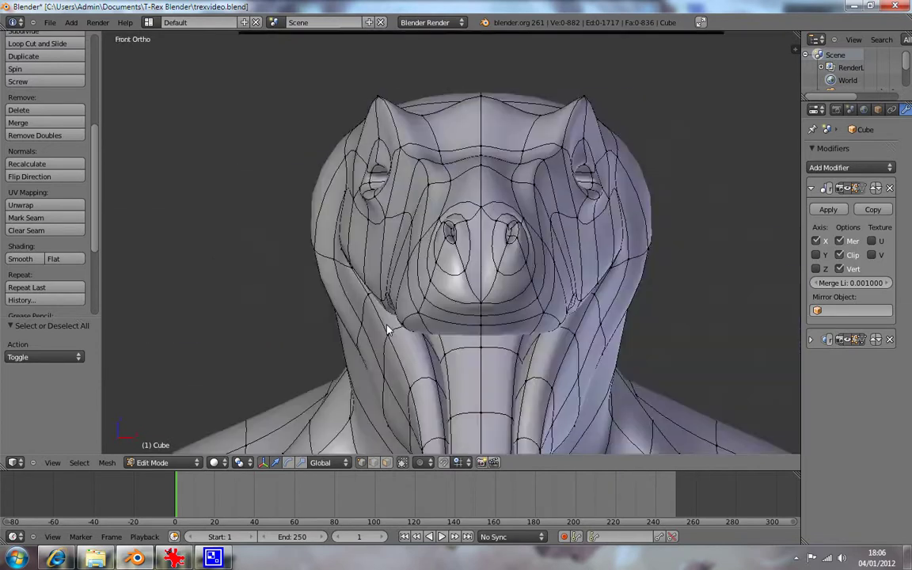
key("KP_3")
scroll(387, 329, "down", 1)
scroll(475, 321, "down", 1)
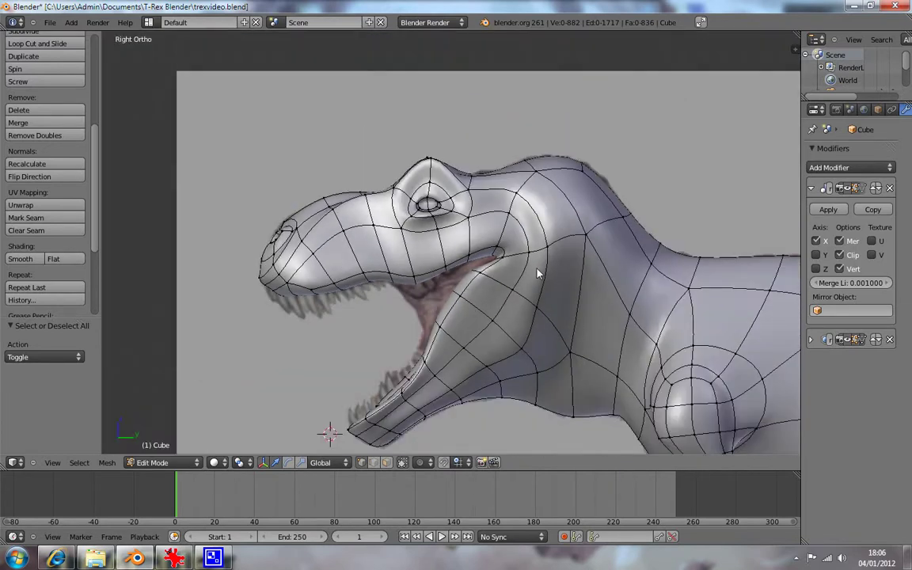
scroll(559, 313, "down", 3)
middle_click_drag(600, 306, 478, 258, "shift")
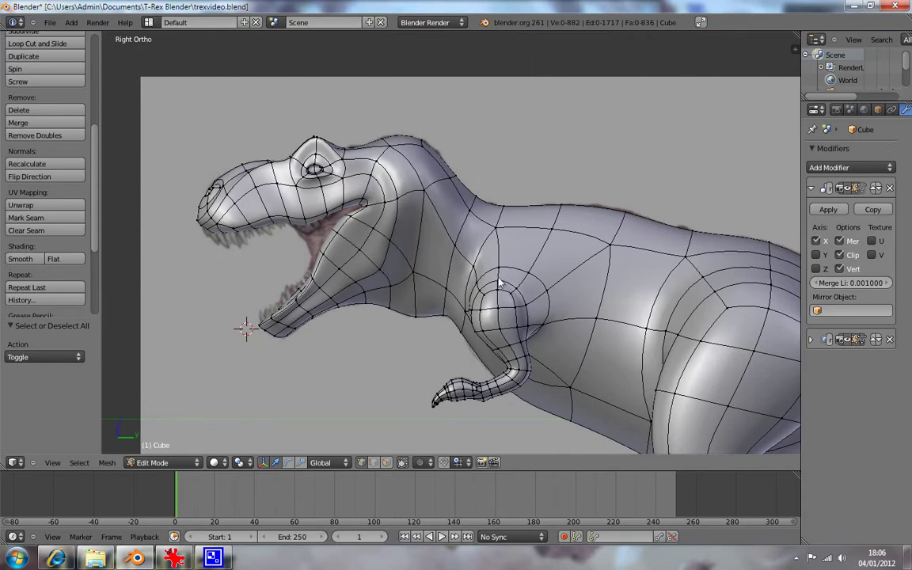
scroll(514, 281, "down", 2)
scroll(586, 316, "down", 2)
middle_click_drag(647, 350, 478, 312, "shift")
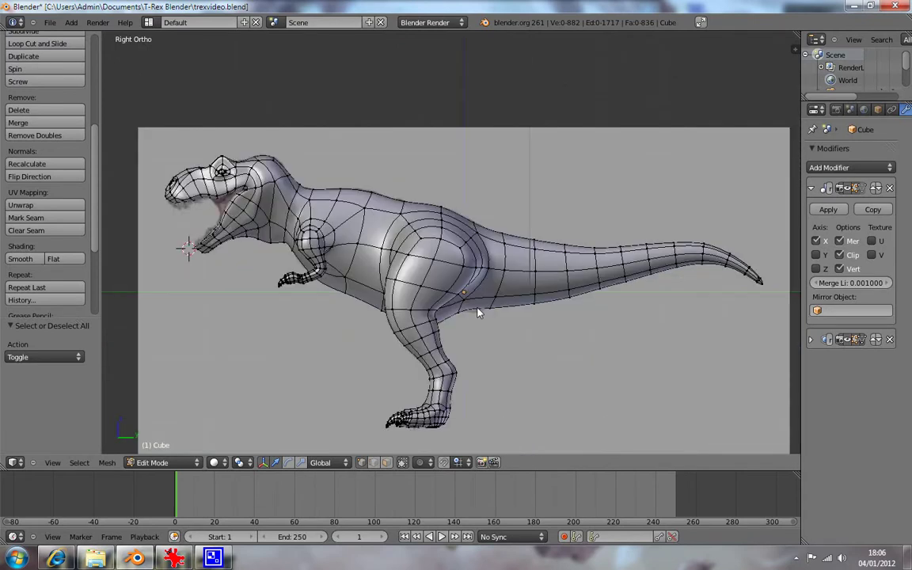
- Toggle textured shading and orbit to a three-quarter view of the T-rex's left side
key("alt+z")
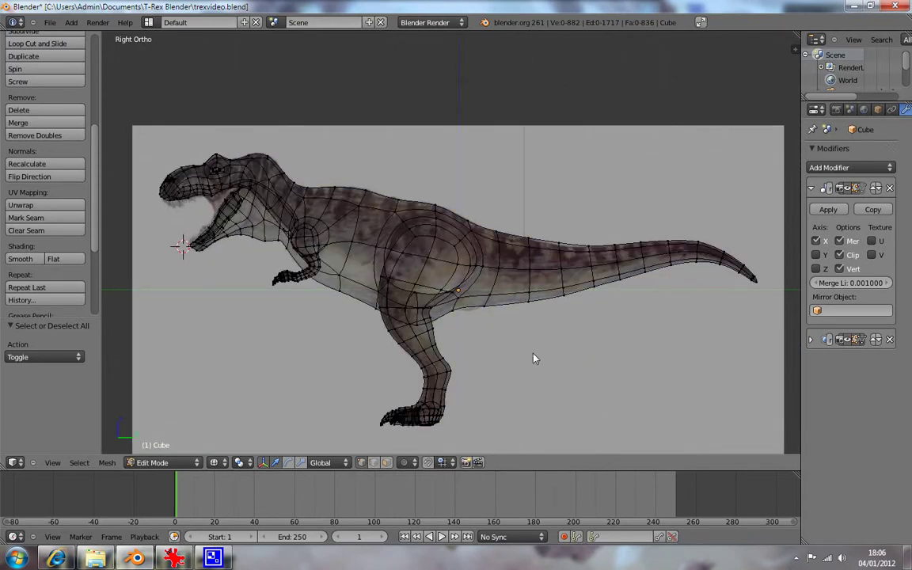
key("alt+z")
key("alt+z")
key("alt+z")
key("alt+z")
key("alt+z")
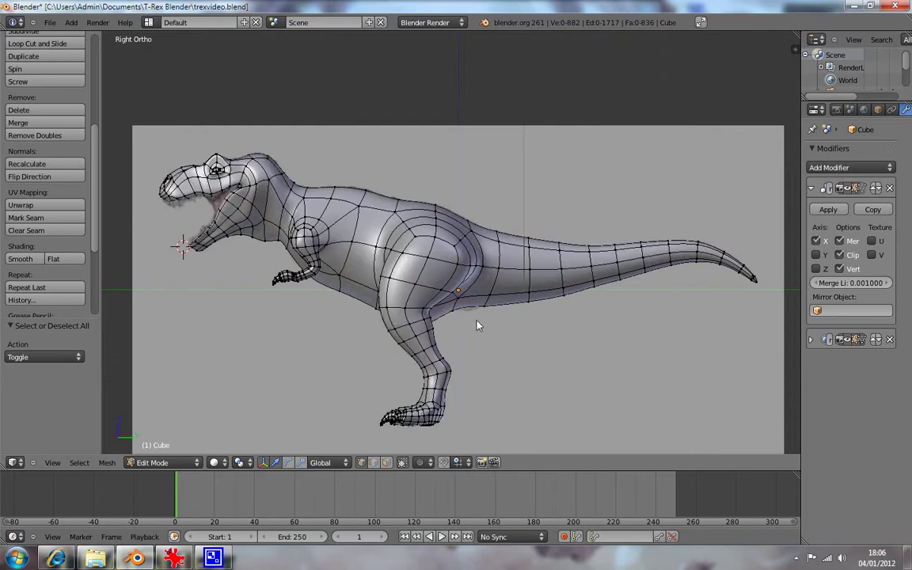
middle_click_drag(359, 258, 597, 290, "shift")
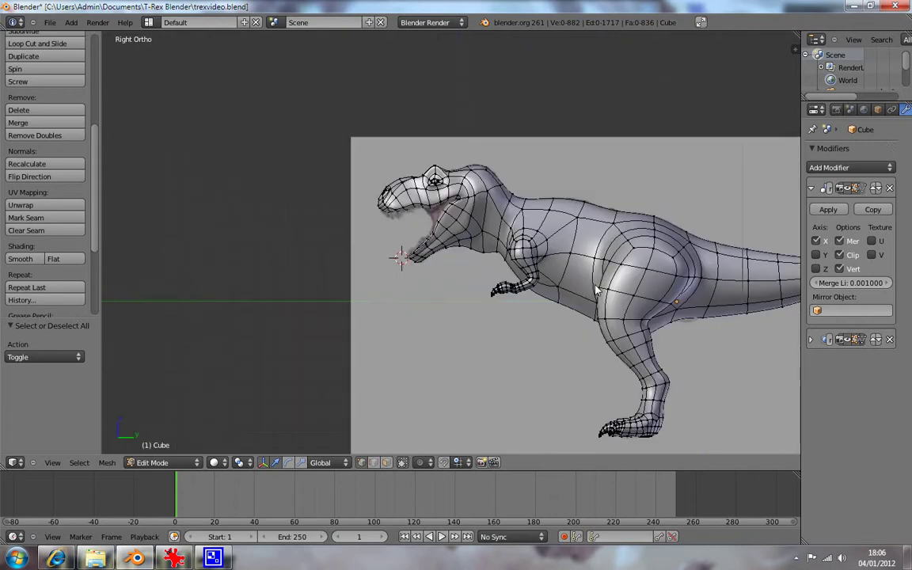
scroll(565, 295, "up", 3)
mouse_move(456, 282)
middle_mouse_down()
mouse_move(529, 264)
mouse_move(536, 254)
mouse_move(530, 206)
mouse_move(506, 216)
mouse_move(495, 244)
mouse_move(362, 192)
mouse_move(316, 219)
mouse_move(377, 220)
mouse_move(351, 179)
mouse_move(382, 187)
mouse_move(354, 226)
mouse_move(387, 234)
mouse_move(363, 335)
mouse_move(368, 397)
mouse_move(387, 377)
mouse_move(537, 331)
mouse_move(549, 278)
mouse_move(535, 256)
middle_mouse_up()
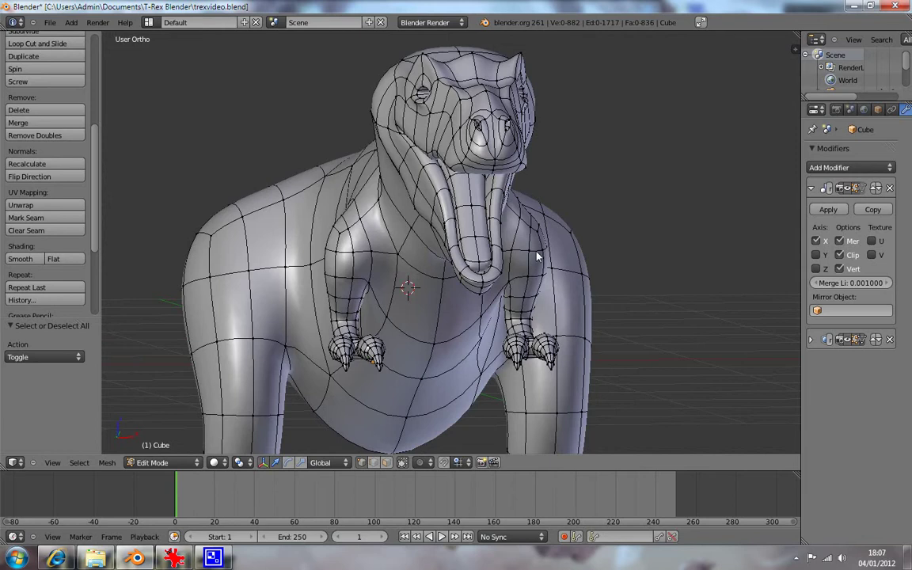
mouse_move(536, 256)
middle_mouse_down()
mouse_move(448, 214)
mouse_move(480, 147)
mouse_move(499, 147)
mouse_move(532, 214)
mouse_move(565, 191)
mouse_move(539, 163)
mouse_move(404, 225)
mouse_move(346, 221)
mouse_move(435, 326)
mouse_move(514, 277)
middle_mouse_up()
- Zoom in on the front view, check the statue photo in IrfanView, then minimize it
key("KP_1")
scroll(510, 257, "up", 1)
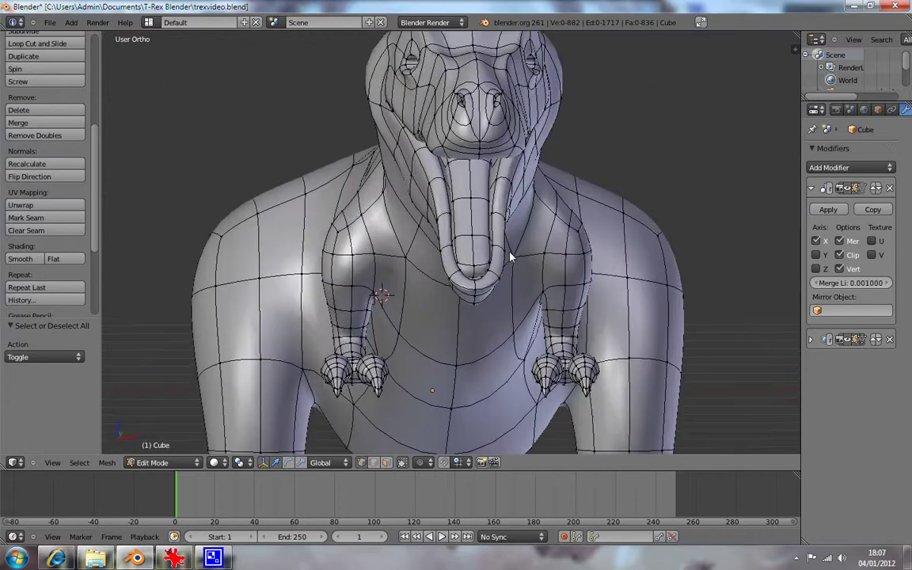
scroll(510, 257, "up", 1)
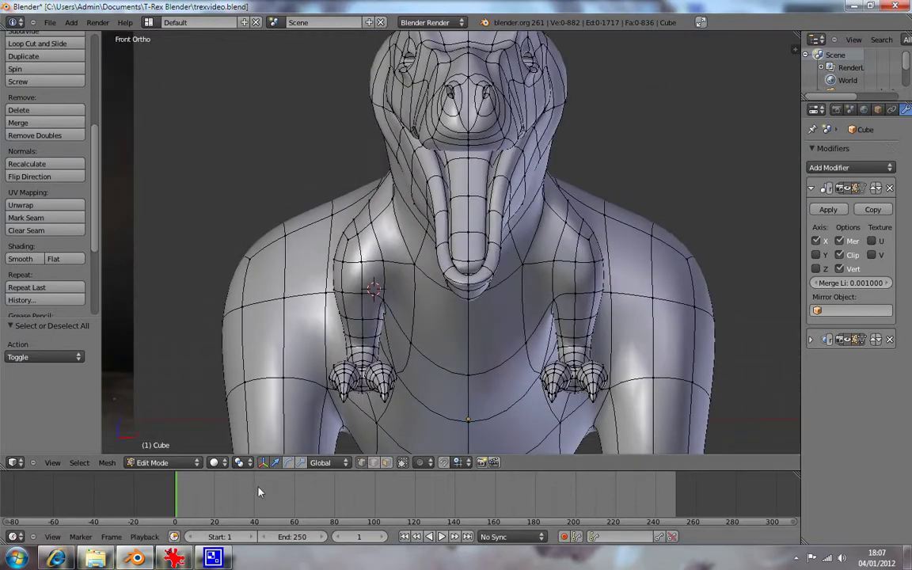
left_click(174, 558)
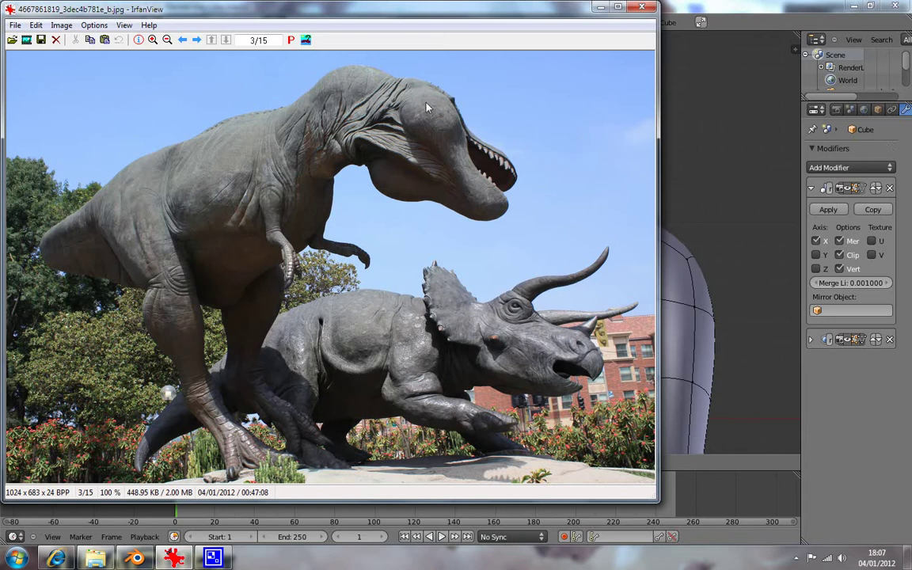
left_click(599, 6)
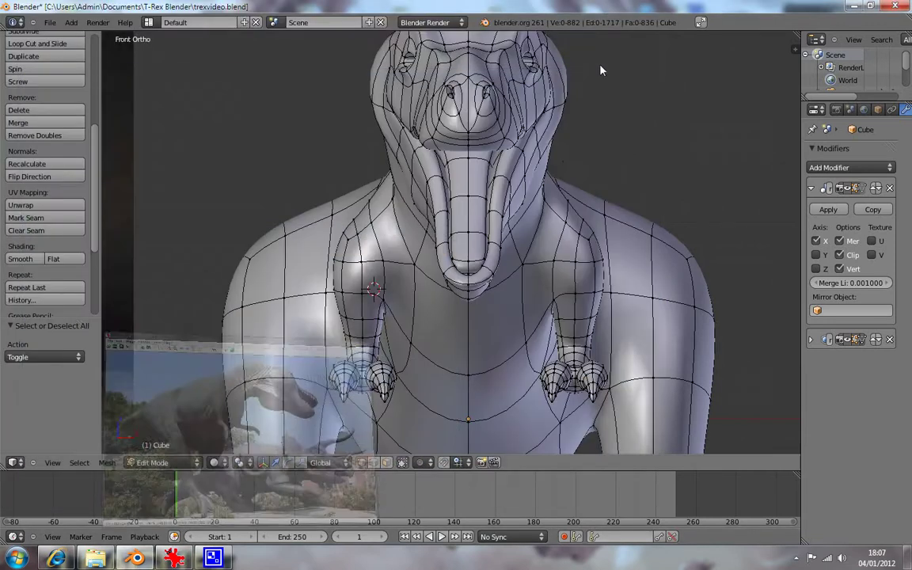
middle_click_drag(567, 168, 463, 185)
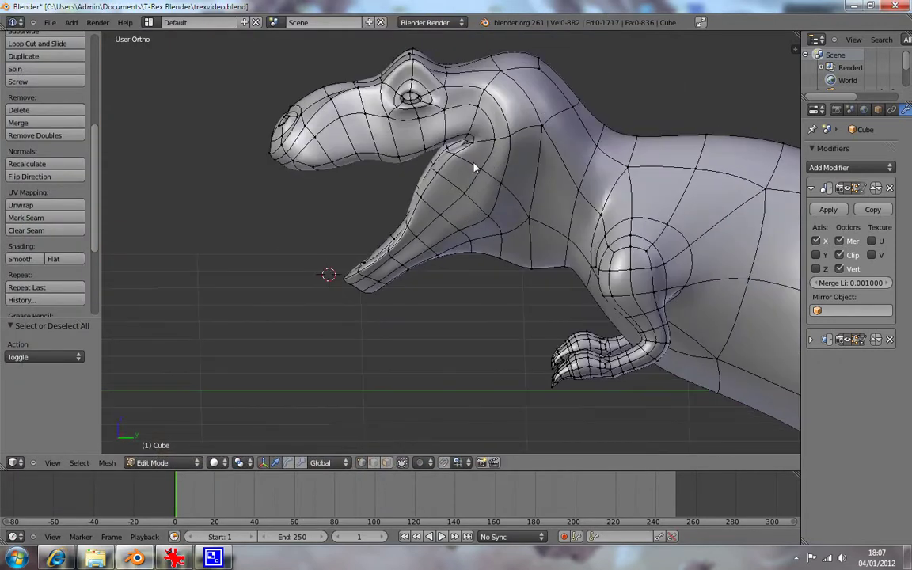
- Move a vertex on the side of the lower jaw along the X axis
mouse_move(530, 180)
middle_mouse_down()
mouse_move(484, 181)
mouse_move(438, 163)
mouse_move(496, 138)
mouse_move(520, 95)
mouse_move(477, 153)
mouse_move(530, 138)
middle_mouse_up()
mouse_move(522, 176)
middle_mouse_down()
mouse_move(534, 260)
mouse_move(480, 208)
mouse_move(482, 179)
mouse_move(522, 122)
mouse_move(553, 174)
mouse_move(559, 250)
mouse_move(560, 259)
mouse_move(528, 265)
middle_mouse_up()
right_click(527, 266)
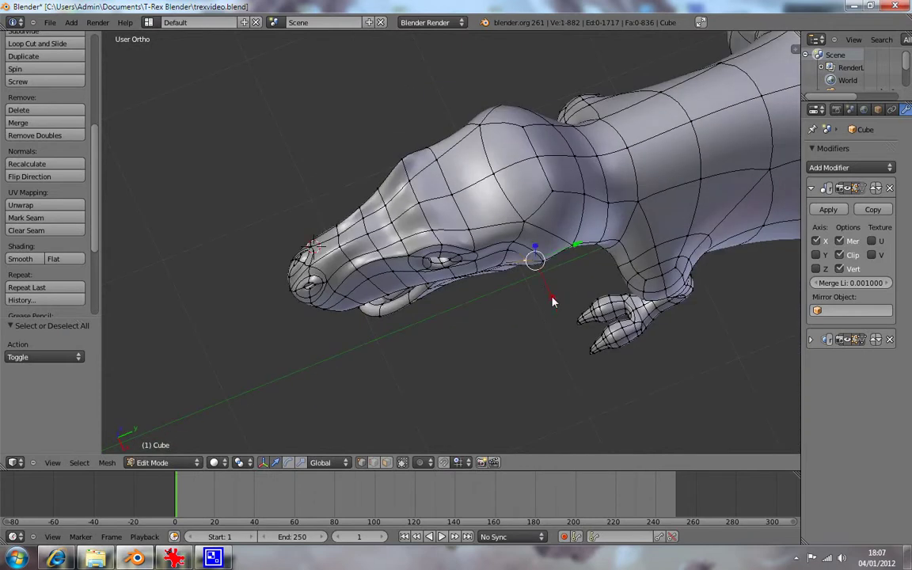
key("g")
key("z")
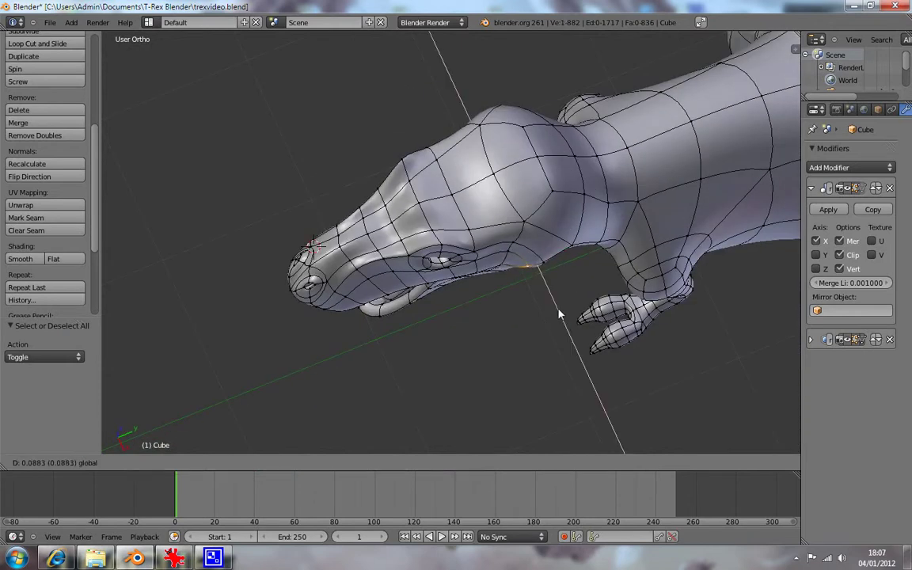
left_click(560, 310)
key("g")
key("x")
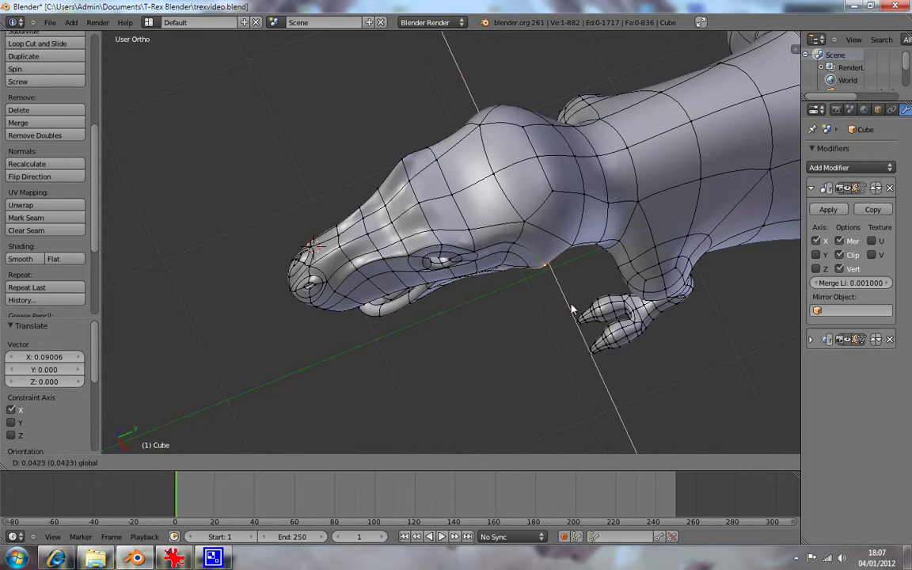
left_click(574, 309)
- Inspect the head from the top, then orbit to view the body, claws, neck and chest
mouse_move(574, 309)
middle_mouse_down()
mouse_move(574, 372)
mouse_move(608, 363)
mouse_move(640, 382)
middle_mouse_up()
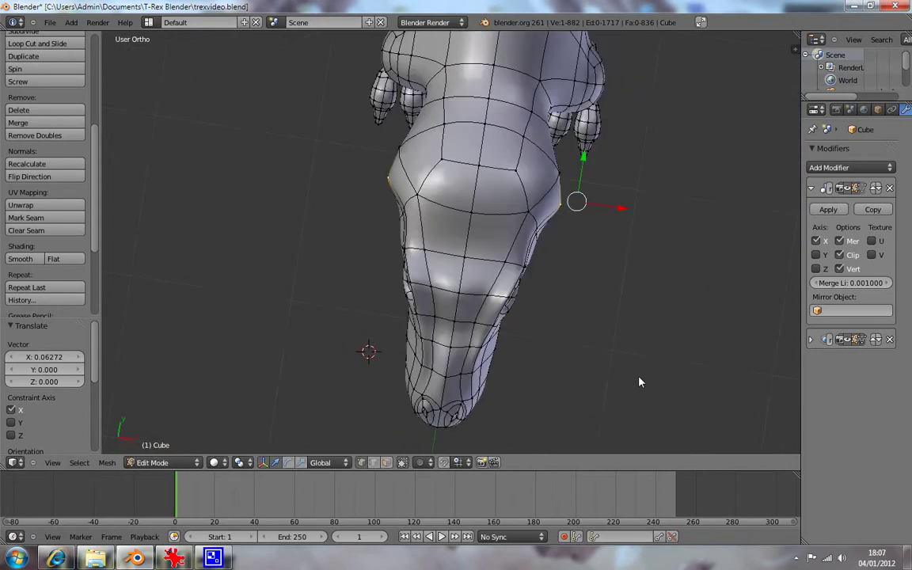
key("KP_7")
scroll(606, 216, "up", 2)
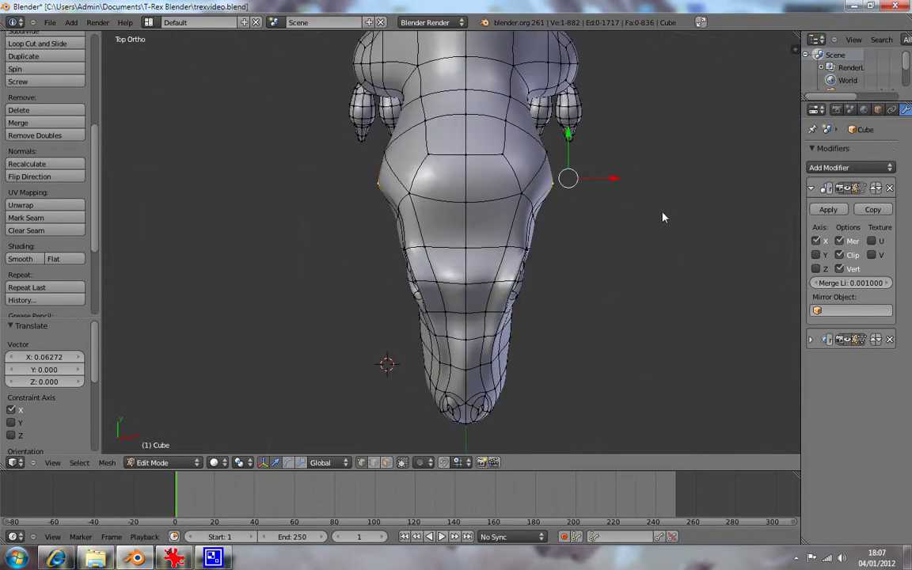
scroll(605, 306, "up", 2)
scroll(520, 244, "up", 2)
mouse_move(605, 305)
middle_mouse_down()
mouse_move(538, 265)
mouse_move(466, 185)
mouse_move(421, 111)
mouse_move(399, 175)
mouse_move(420, 113)
mouse_move(447, 142)
middle_mouse_up()
mouse_move(487, 235)
middle_mouse_down()
mouse_move(470, 197)
mouse_move(471, 242)
mouse_move(428, 162)
mouse_move(430, 171)
mouse_move(429, 148)
middle_mouse_up()
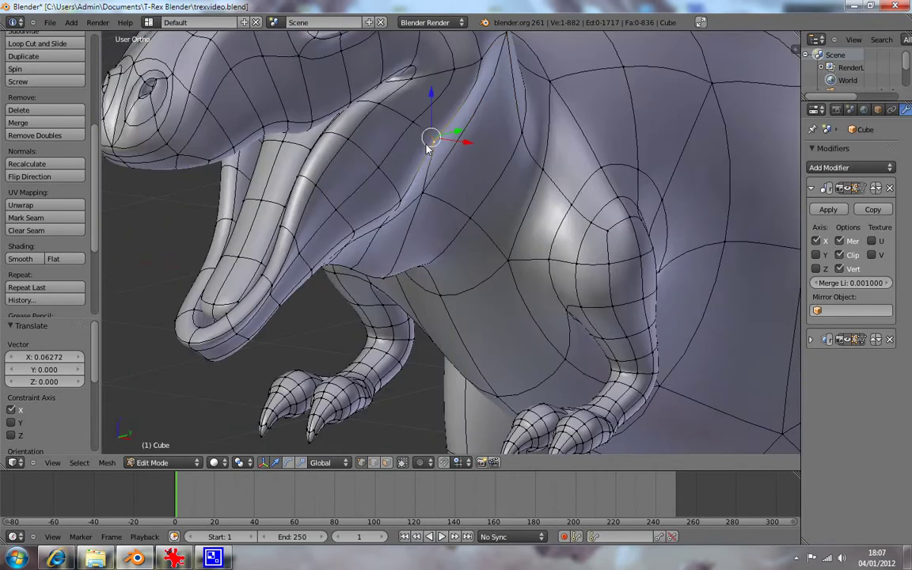
- In top wireframe view, slide the mirrored side vertices outward along X, then deselect and return to solid shading
key("KP_7")
key("z")
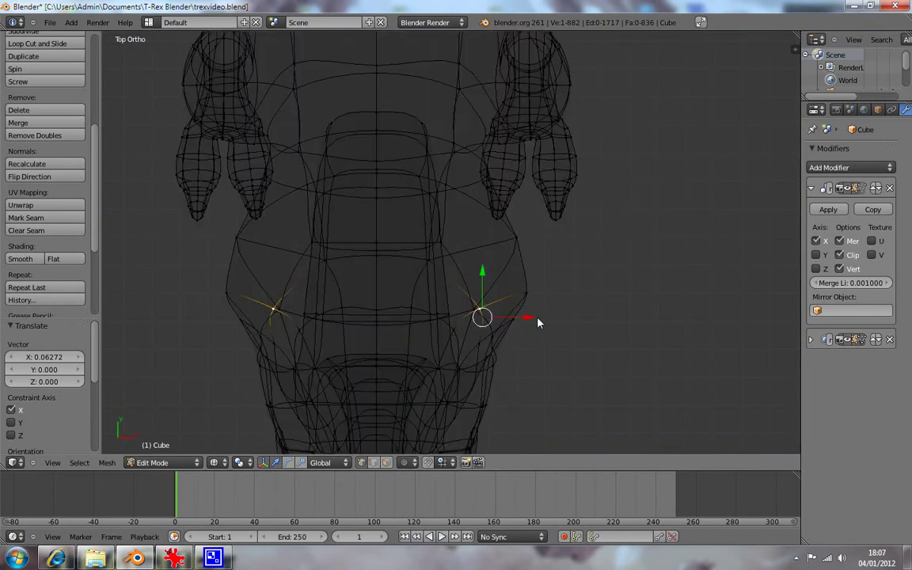
mouse_move(537, 322)
left_mouse_down()
mouse_move(553, 328)
mouse_move(526, 352)
left_mouse_up()
right_click(491, 349)
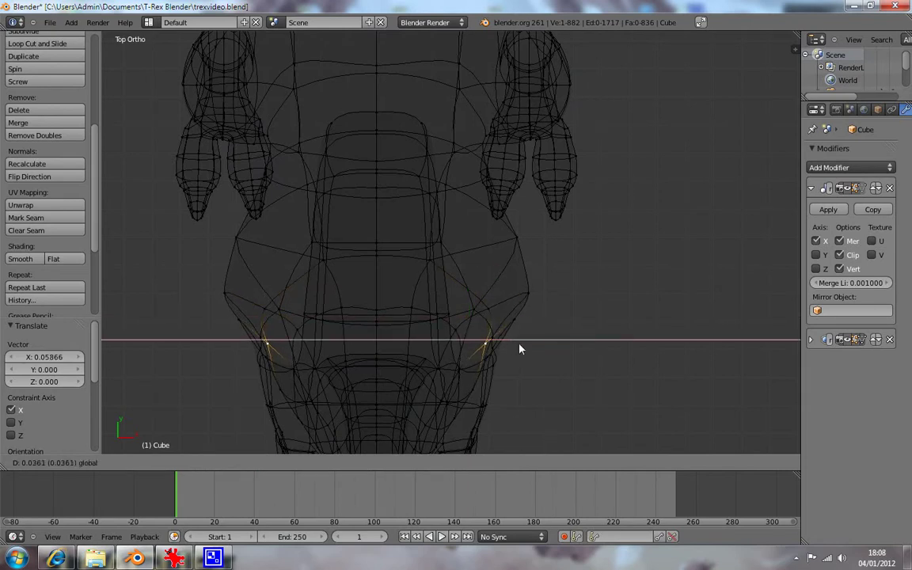
left_click_drag(526, 352, 530, 354)
key("a")
key("z")
mouse_move(567, 348)
middle_mouse_down()
mouse_move(511, 295)
mouse_move(439, 189)
mouse_move(435, 149)
mouse_move(472, 93)
mouse_move(497, 188)
mouse_move(466, 192)
mouse_move(336, 157)
mouse_move(408, 177)
middle_mouse_up()
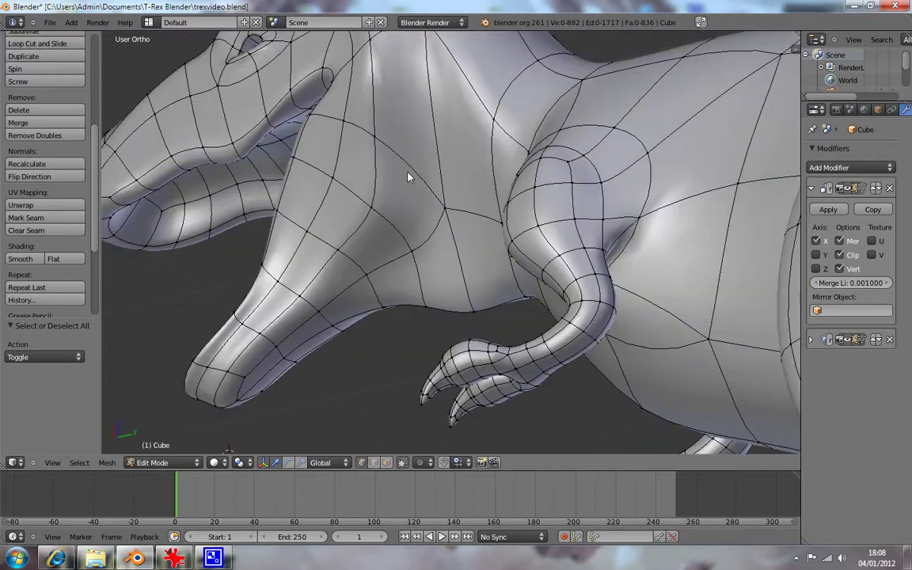
- Frame the T-rex's thigh and hind leg in Right view, then bring the statue reference photo forward
mouse_move(413, 102)
middle_mouse_down()
mouse_move(441, 243)
mouse_move(488, 205)
mouse_move(503, 218)
mouse_move(484, 209)
mouse_move(460, 248)
mouse_move(505, 256)
mouse_move(500, 269)
mouse_move(433, 182)
middle_mouse_up()
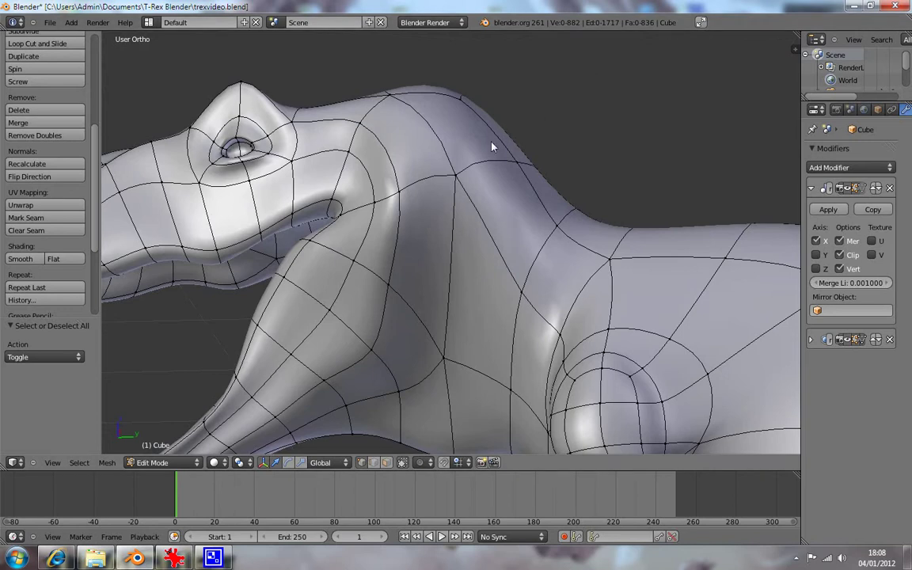
key("KP_3")
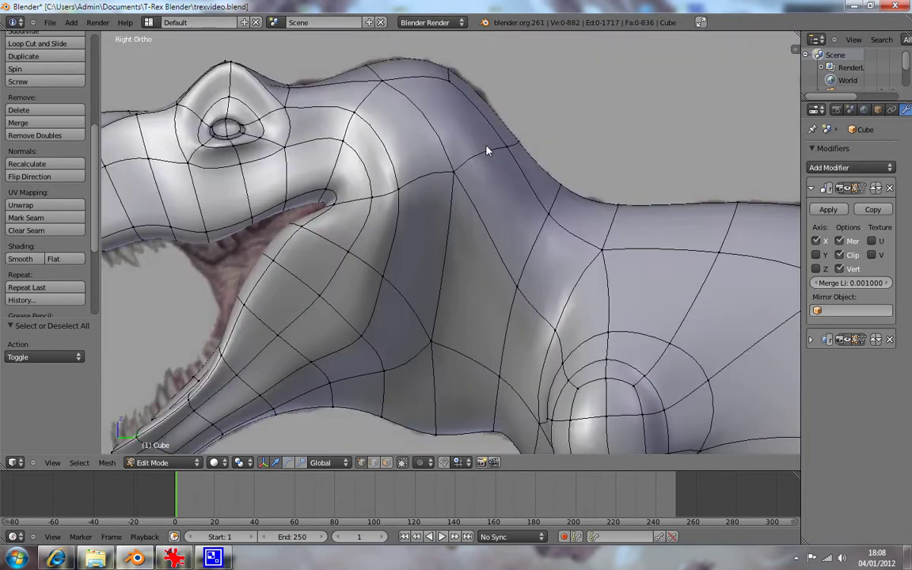
scroll(515, 229, "down", 3)
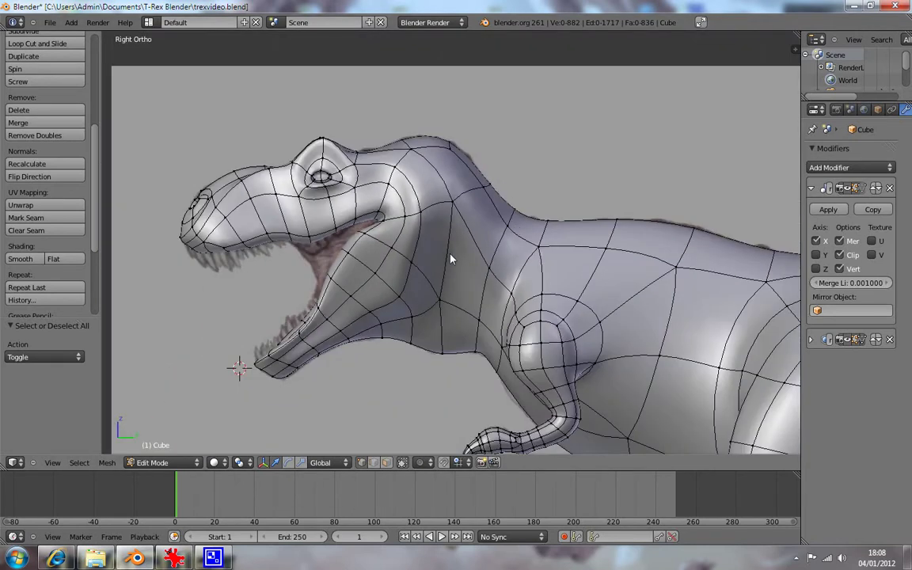
middle_click_drag(459, 257, 414, 198, "shift")
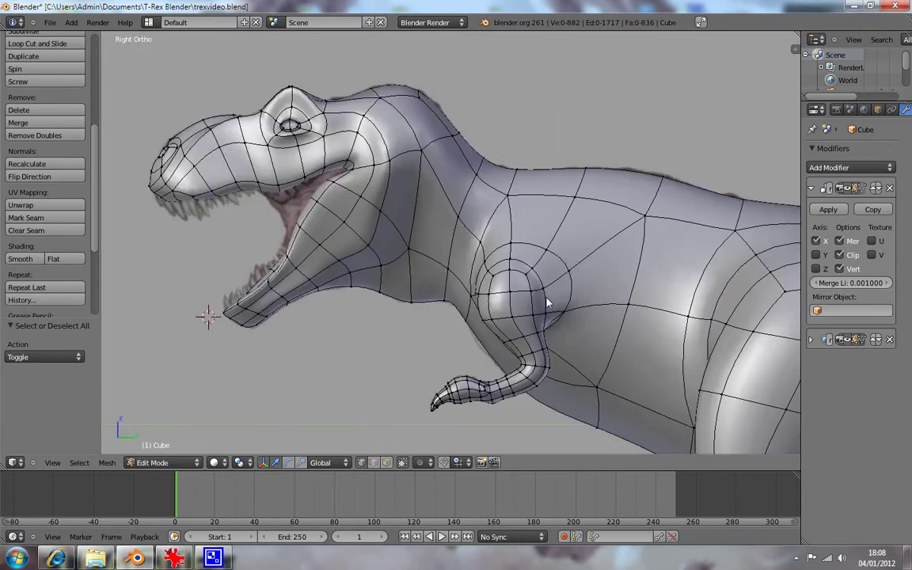
mouse_move(546, 301)
middle_mouse_down()
mouse_move(626, 316)
mouse_move(698, 310)
mouse_move(421, 387)
middle_mouse_up()
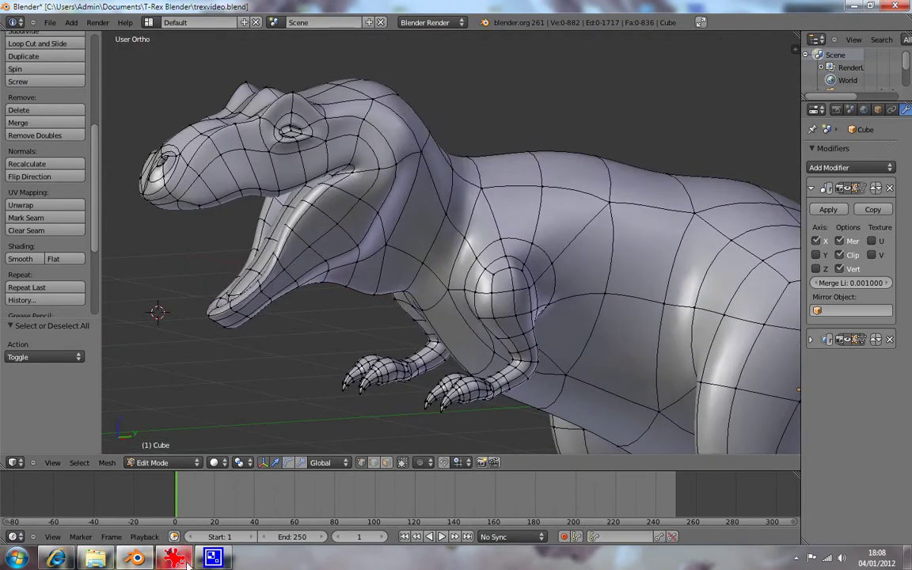
key("KP_1")
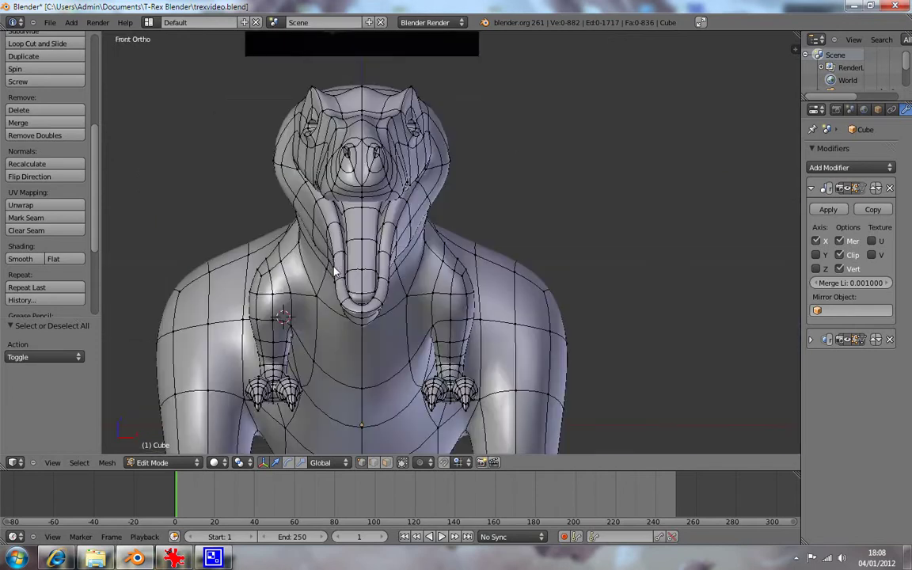
key("KP_3")
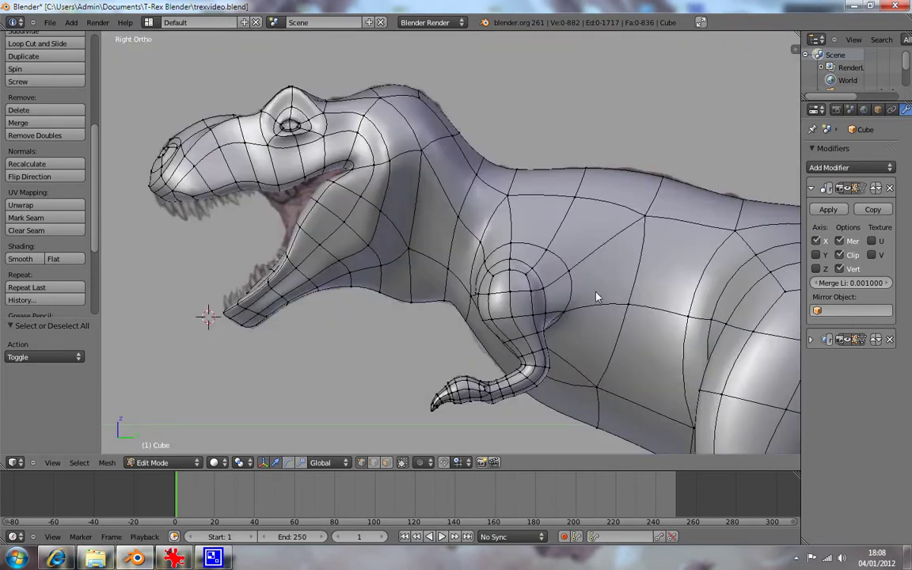
middle_click_drag(488, 279, 477, 278, "shift")
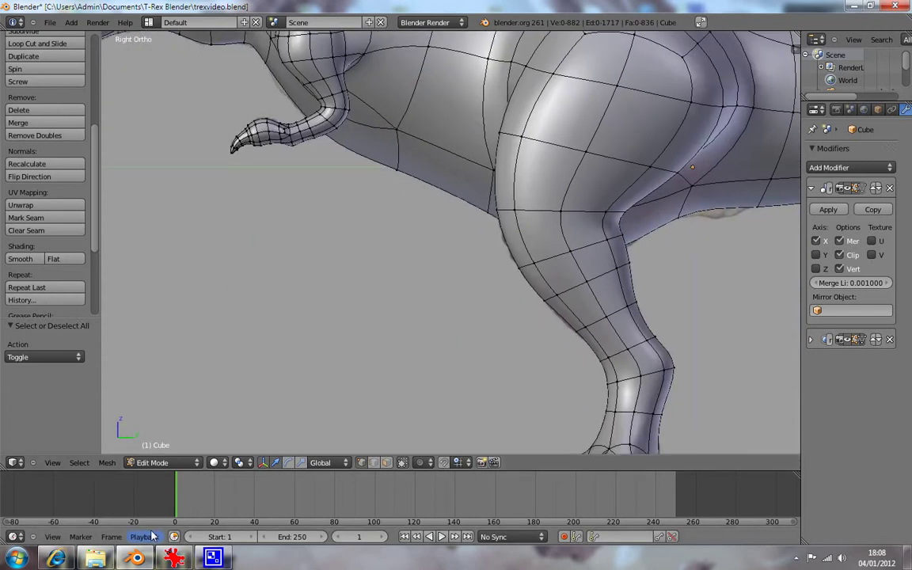
left_click(172, 559)
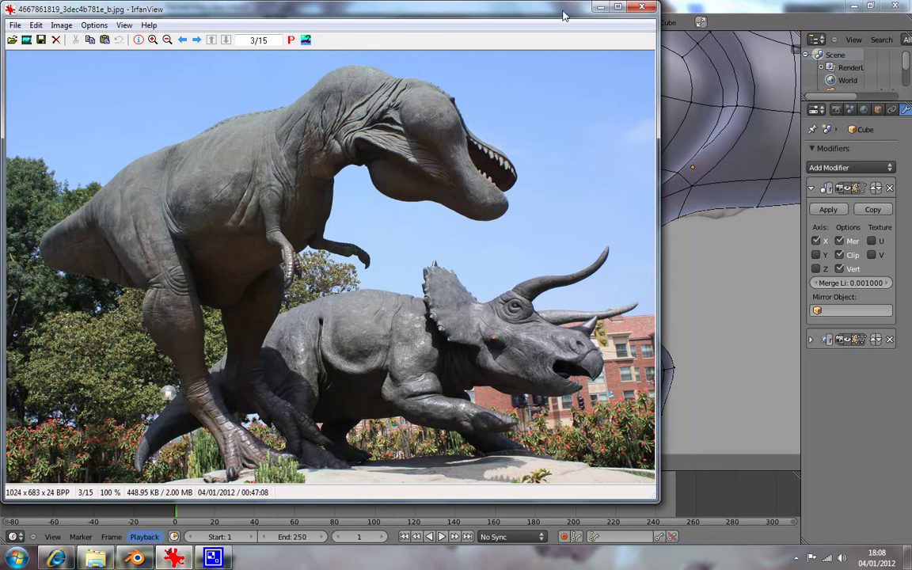
left_click(599, 6)
key("KP_1")
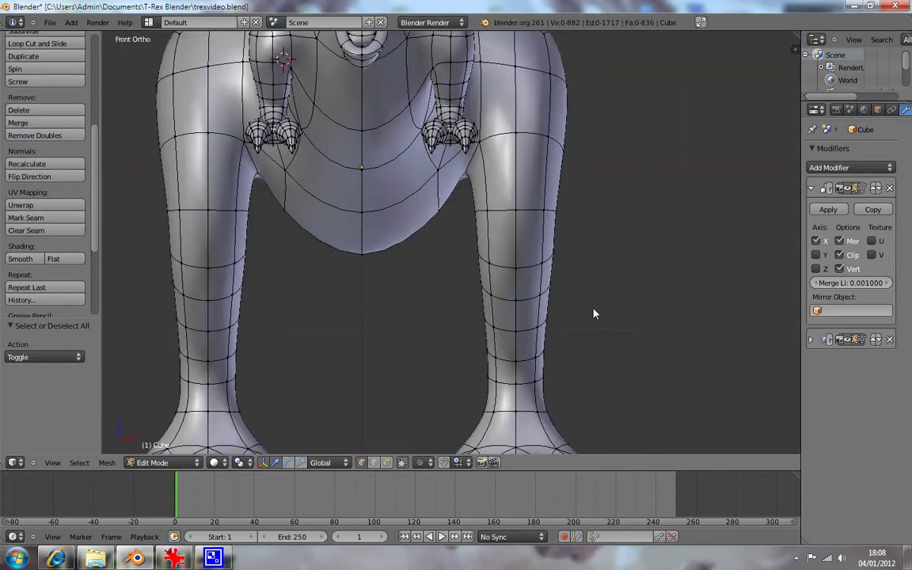
- Box-select the shin vertex ring and scale it wider along X in Front view
key("KP_3")
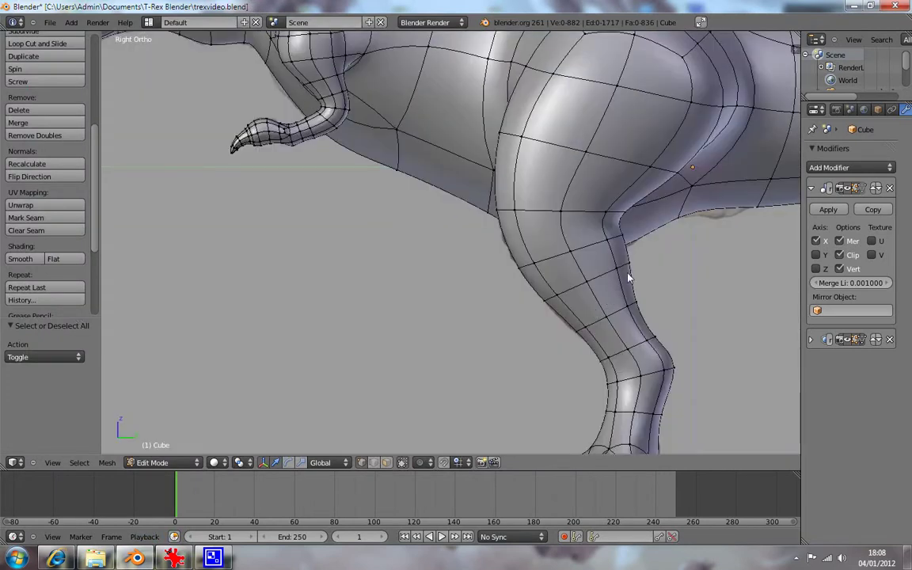
middle_click_drag(651, 256, 576, 271, "shift")
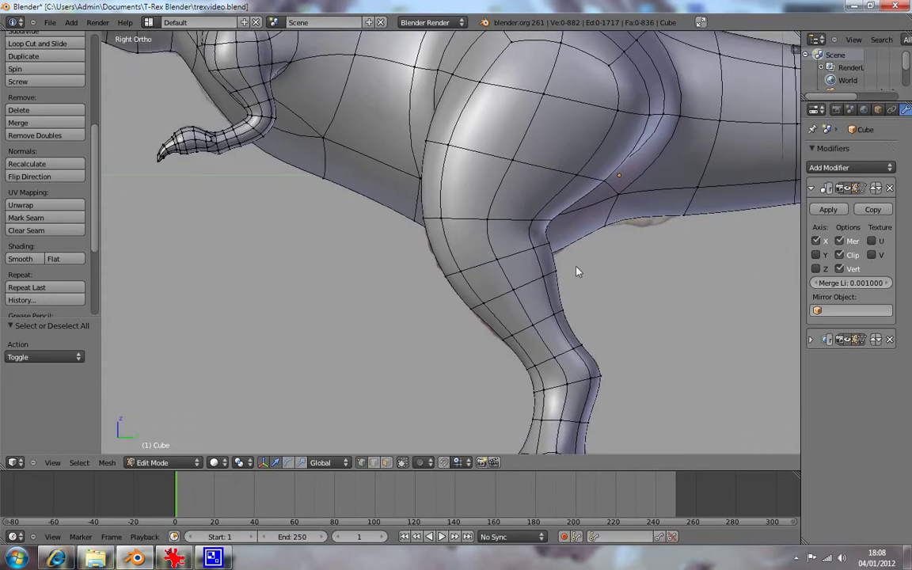
right_click(543, 326)
key("z")
key("b")
left_click_drag(500, 301, 563, 331)
key("KP_1")
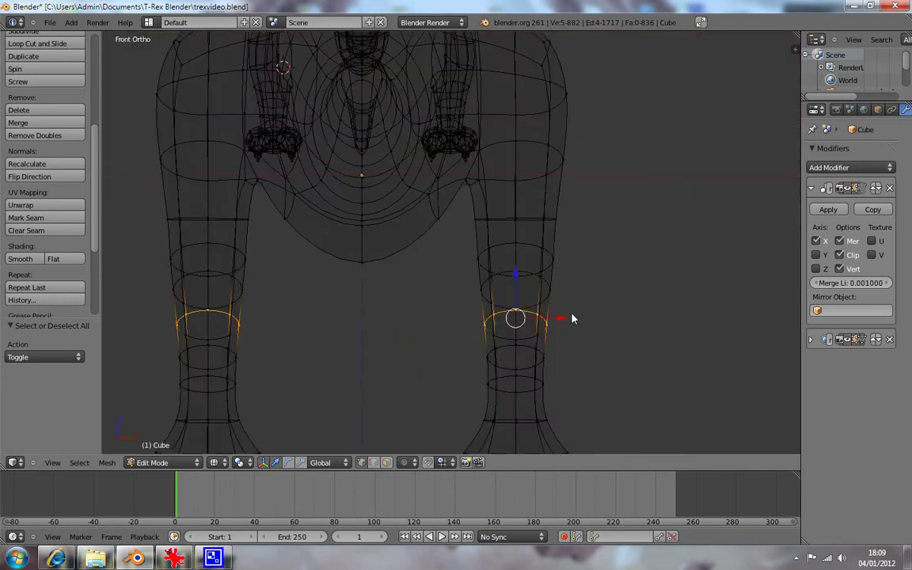
key("s")
key("x")
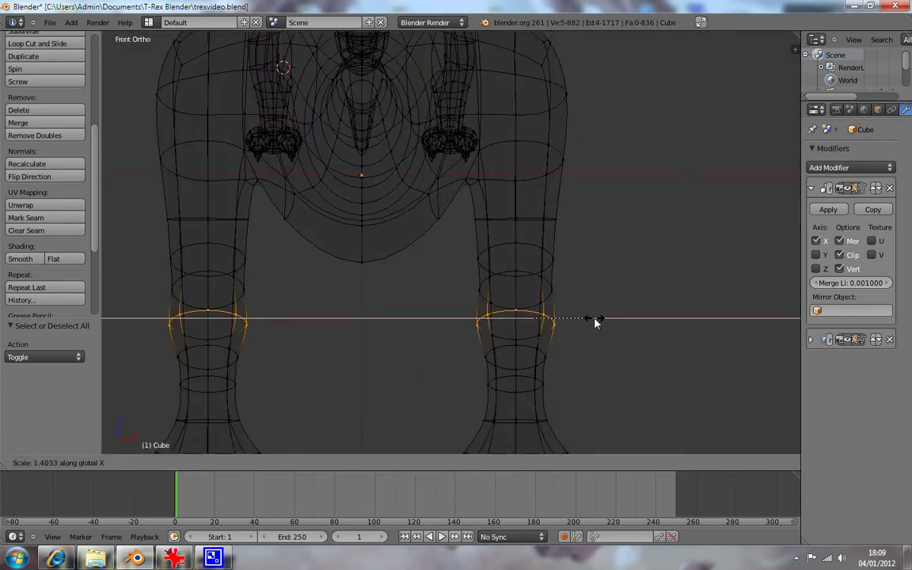
left_click(595, 322)
key("a")
key("KP_3")
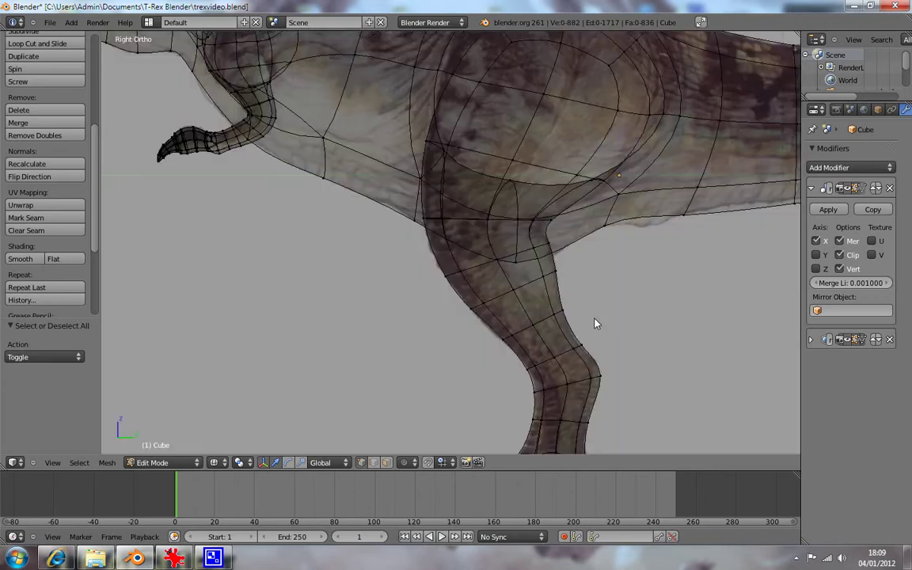
key("z")
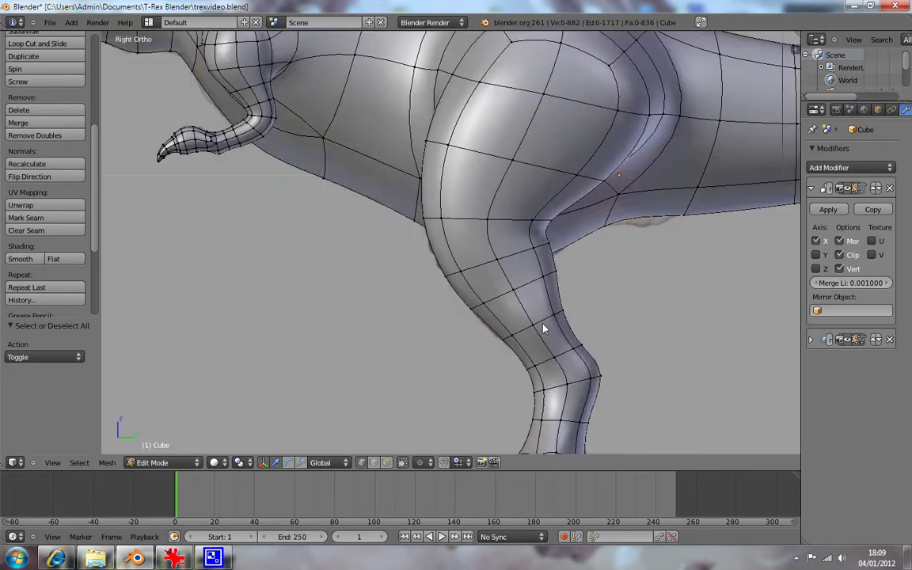
- Toggle X-ray and wireframe shading while checking the legs from the side and front
key("a")
key("a")
key("alt+z")
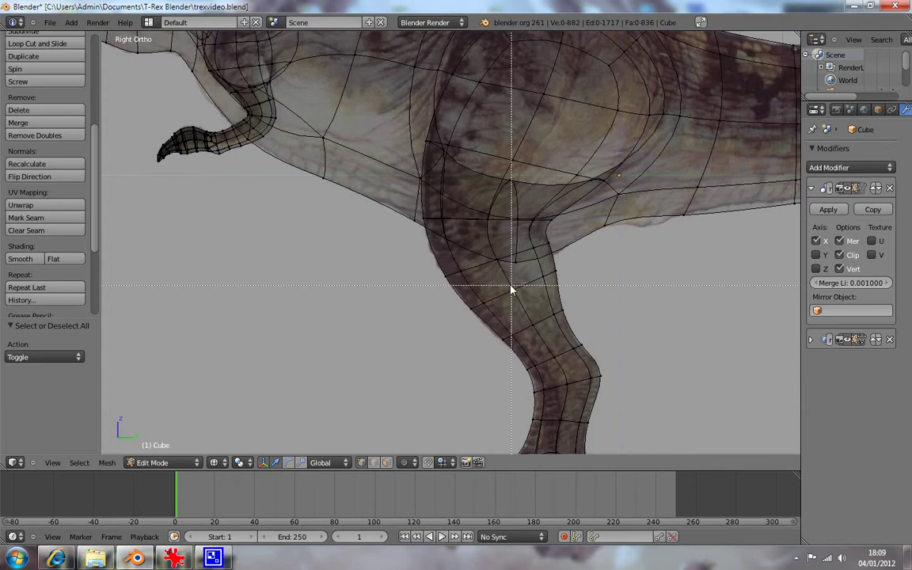
left_click(535, 277)
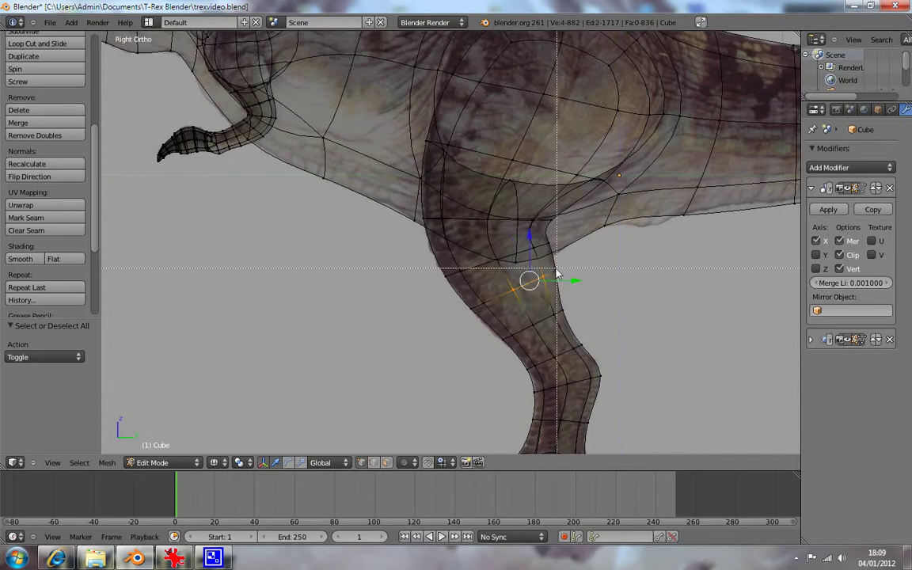
key("z")
key("a")
key("KP_1")
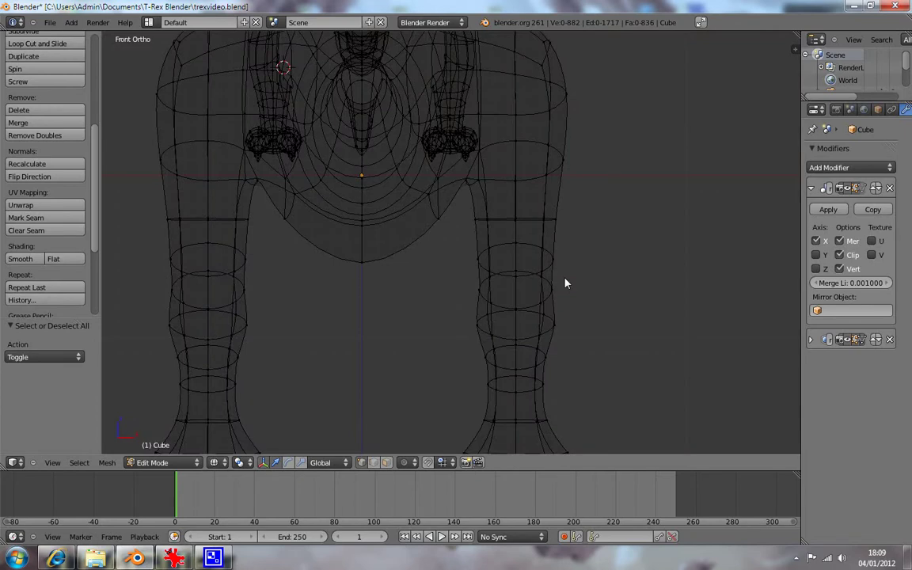
key("z")
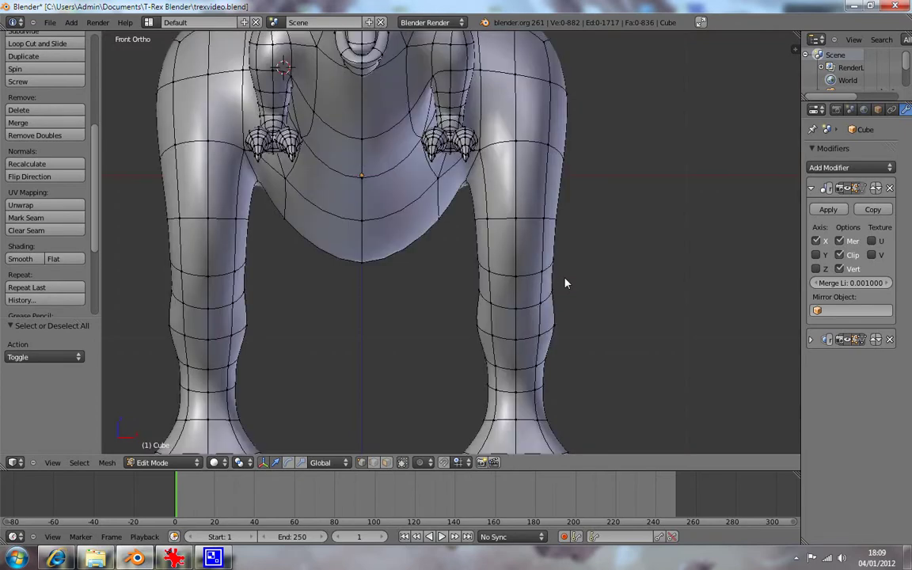
key("KP_3")
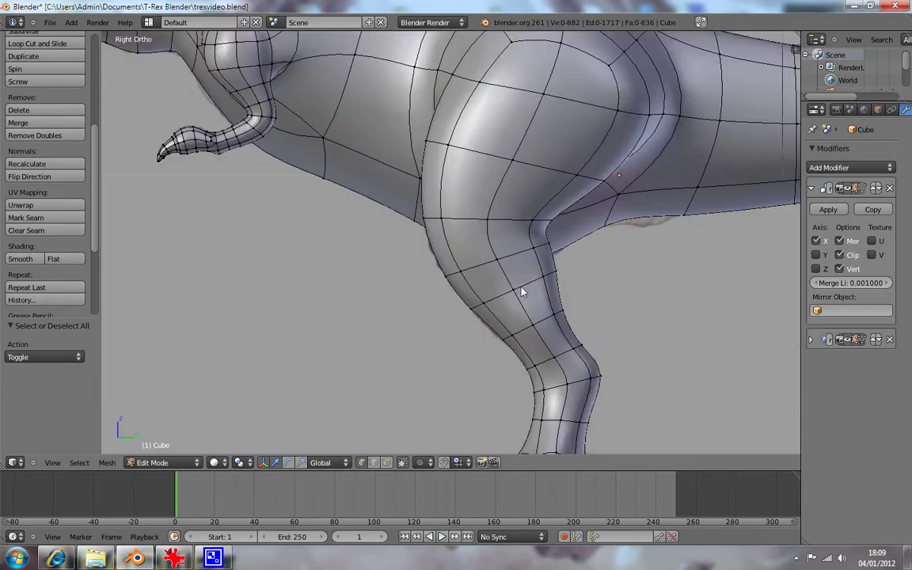
- Select the front and back shin vertices and scale the leg loops wider along X
key("a")
key("b")
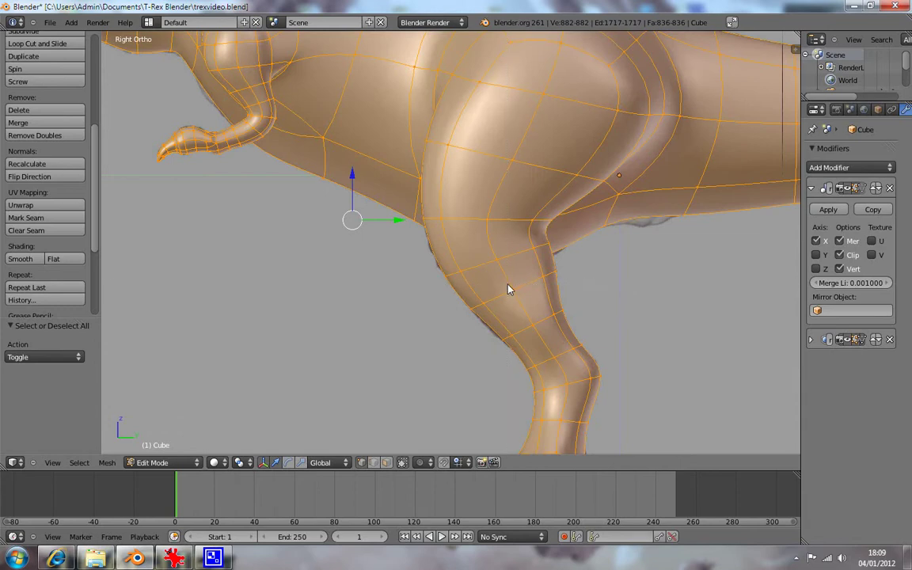
key("a")
key("alt+z")
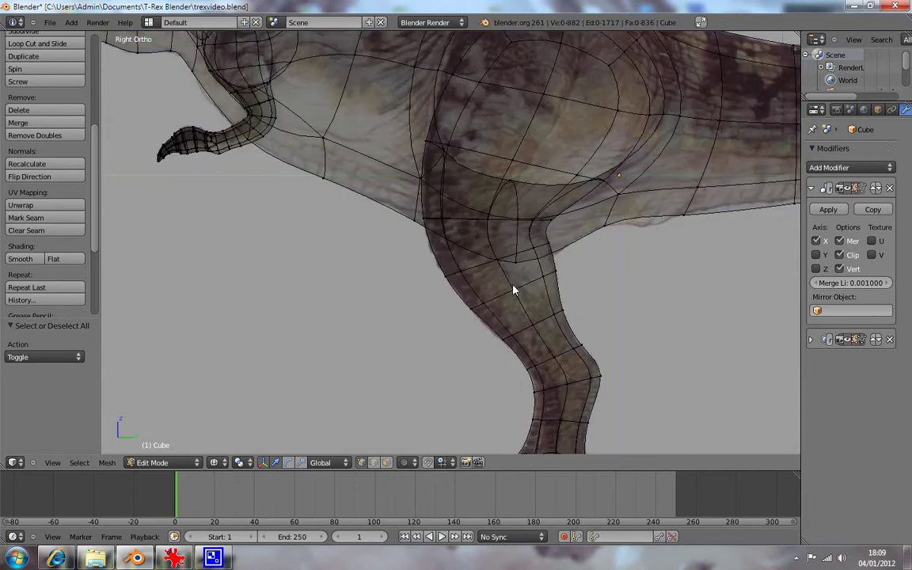
right_click(511, 288)
right_click(546, 277, "alt")
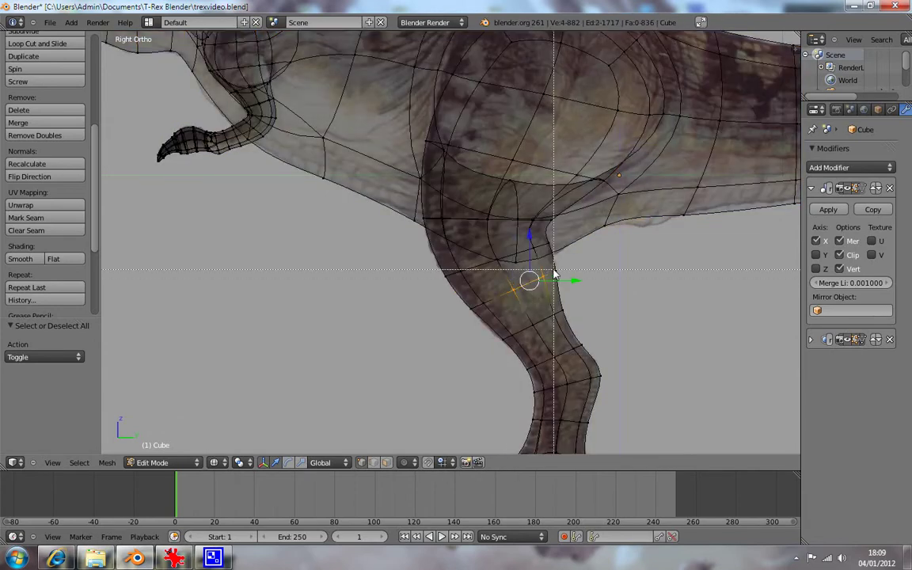
key("KP_1")
key("z")
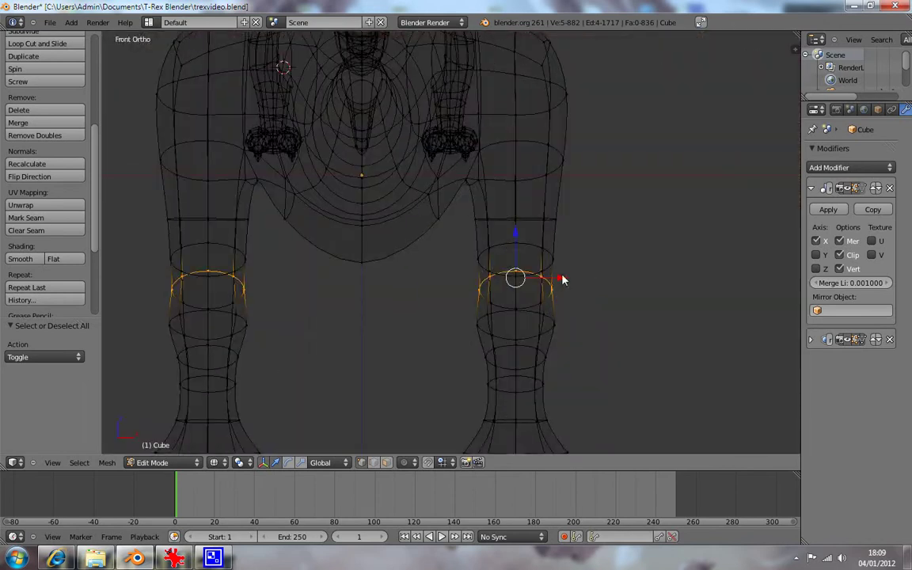
key("s")
key("x")
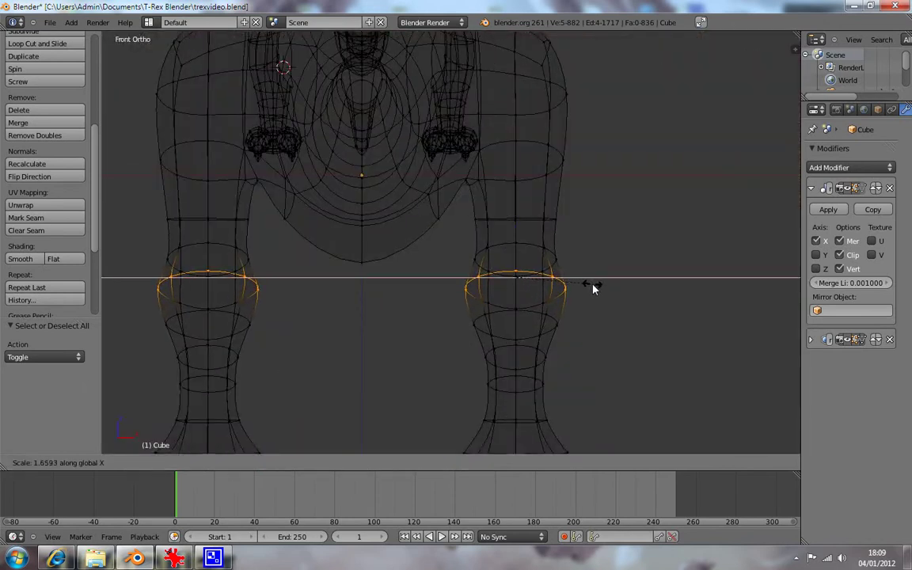
left_click(596, 290)
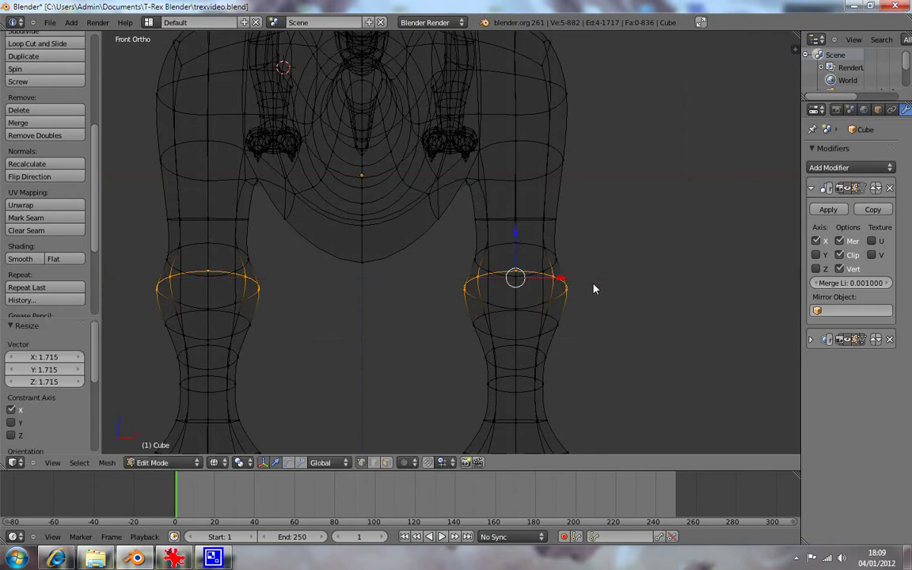
key("KP_3")
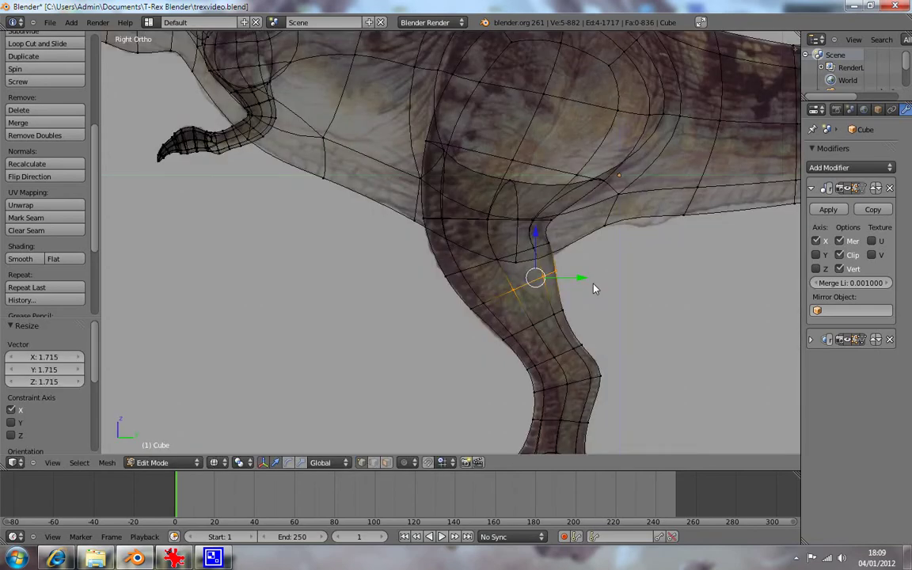
- Box-select the back and front knee vertices and scale the knee loops wider along X
key("a")
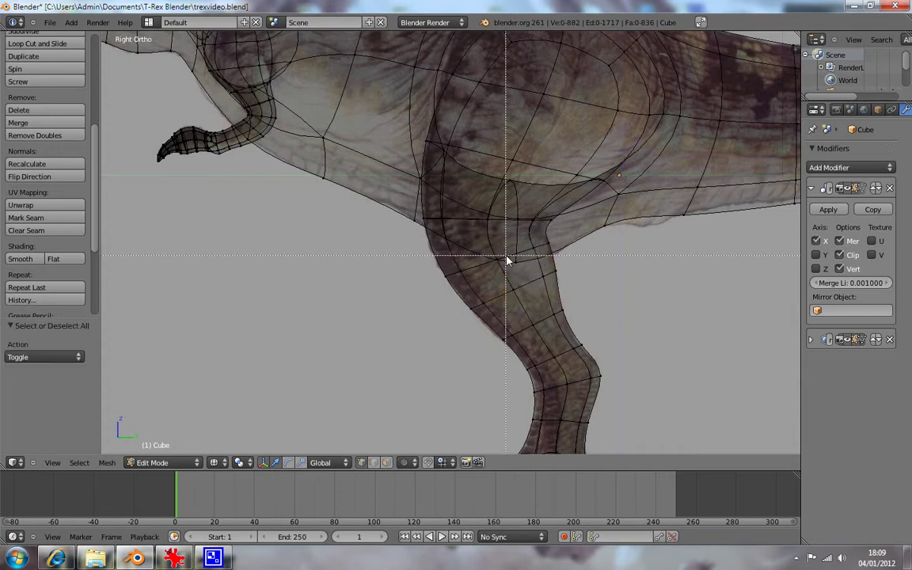
key("b")
left_click_drag(563, 231, 545, 248)
key("b")
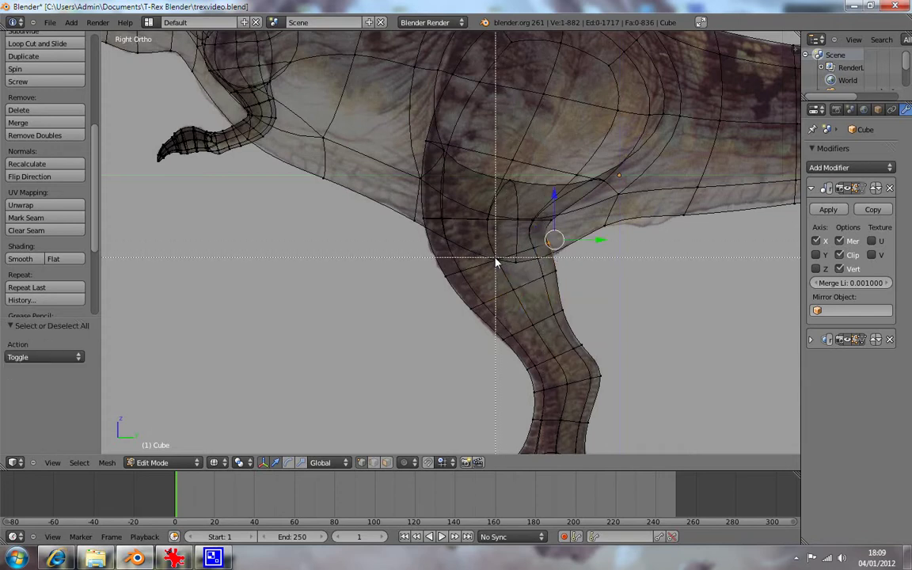
mouse_move(493, 261)
left_mouse_down()
mouse_move(511, 251)
mouse_move(538, 256)
left_mouse_up()
key("KP_1")
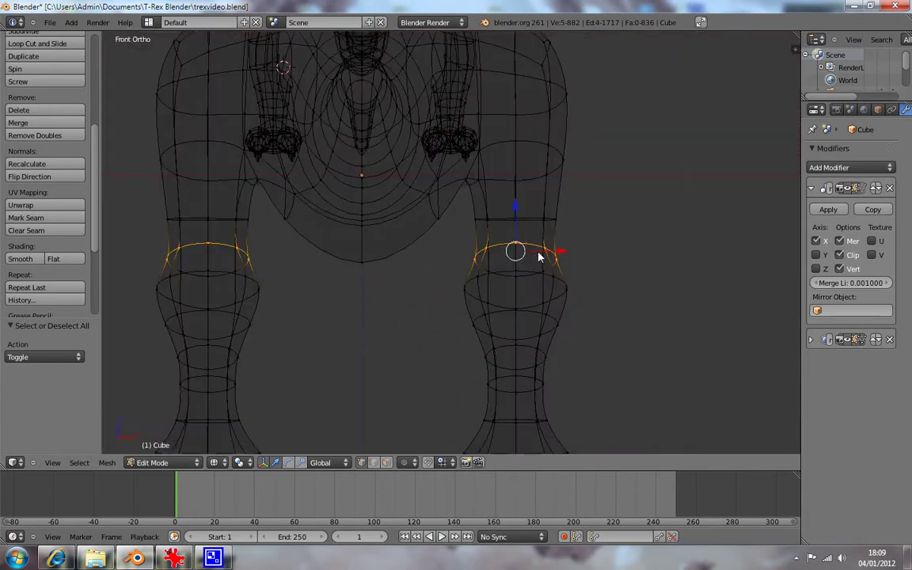
key("s")
key("x")
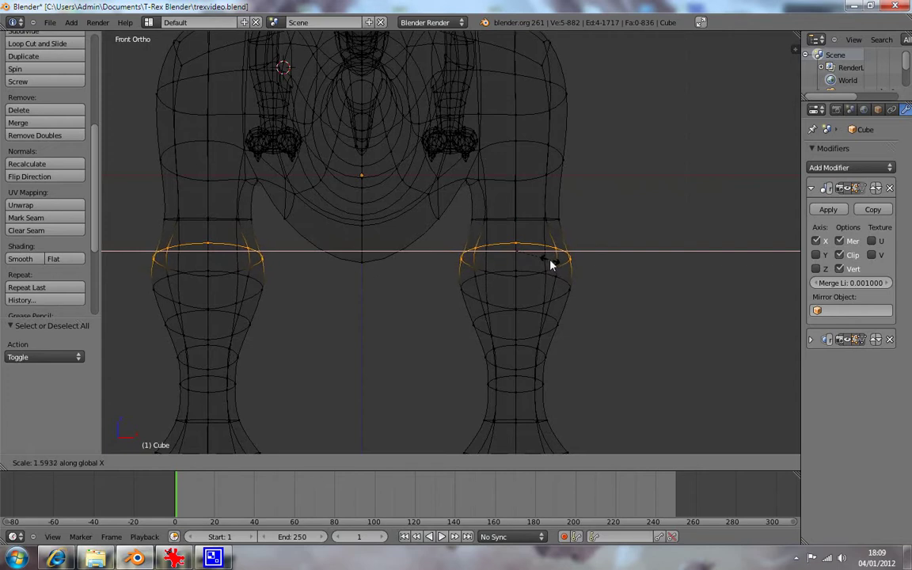
left_click(551, 265)
key("a")
- Select the knee loop on both legs, scale it slightly narrower along X, and return to solid shading
key("x")
right_click(535, 307)
right_click(538, 307, "alt")
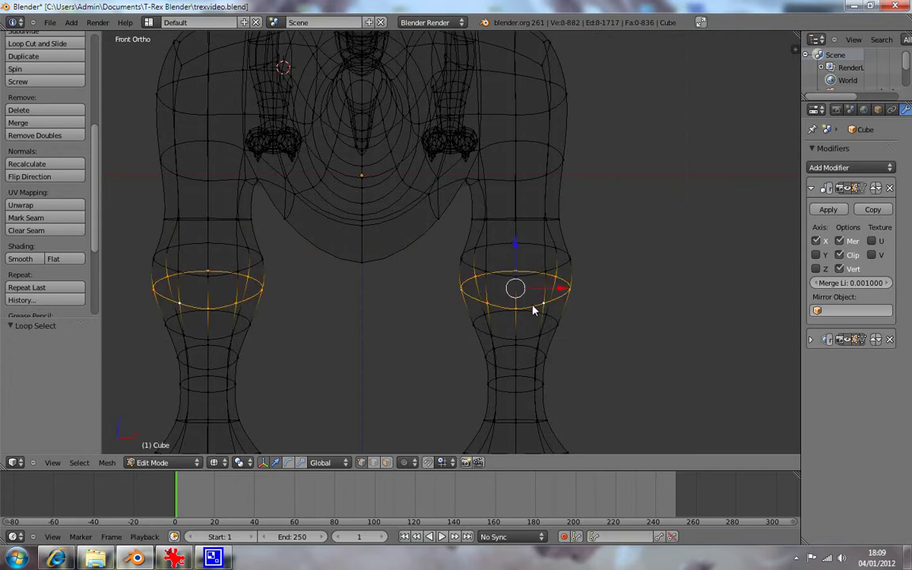
key("s")
key("x")
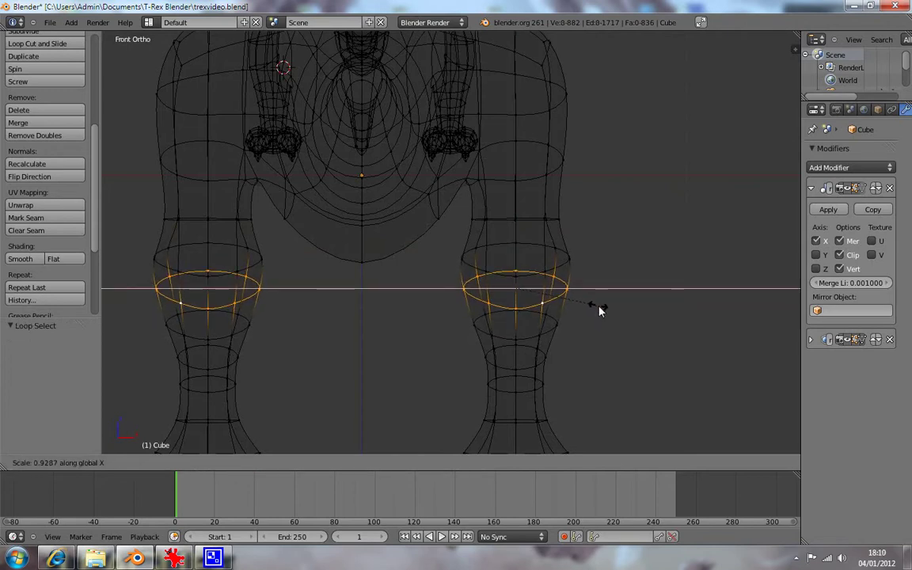
left_click(597, 309)
key("a")
key("z")
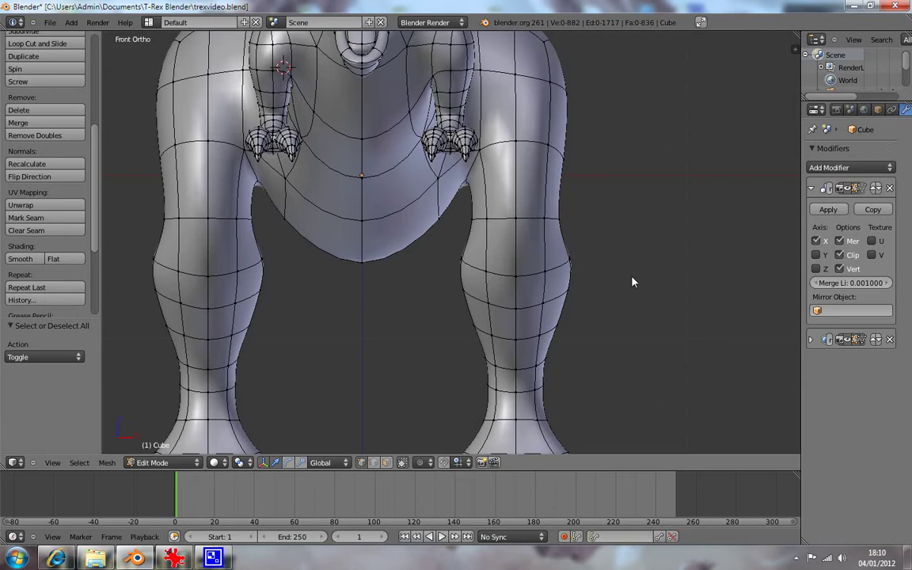
- From the back view, move a vertex on the leg's edge sideways along X
key("KP_3")
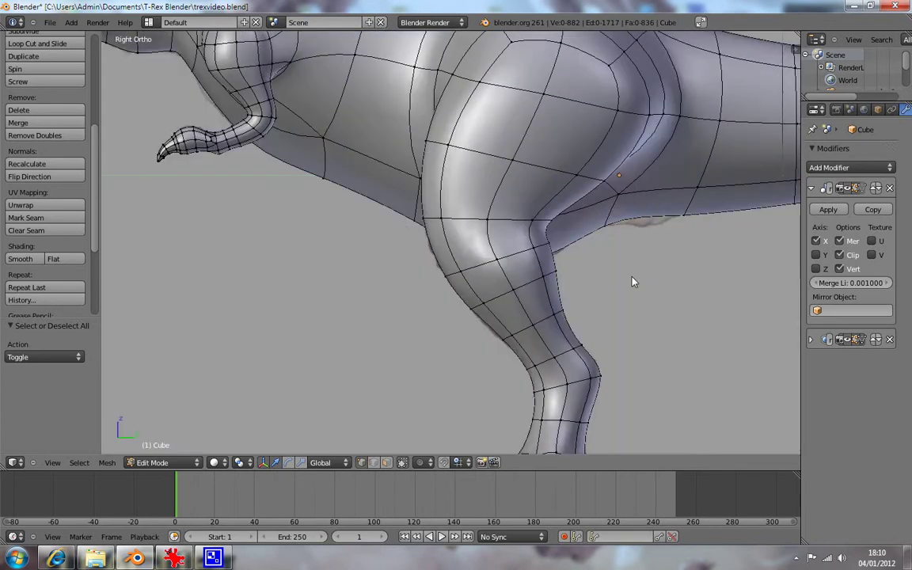
mouse_move(599, 297)
middle_mouse_down()
mouse_move(505, 319)
mouse_move(448, 311)
mouse_move(460, 288)
mouse_move(481, 282)
mouse_move(466, 285)
mouse_move(535, 285)
mouse_move(548, 295)
mouse_move(464, 292)
mouse_move(463, 310)
middle_mouse_up()
key("KP_1")
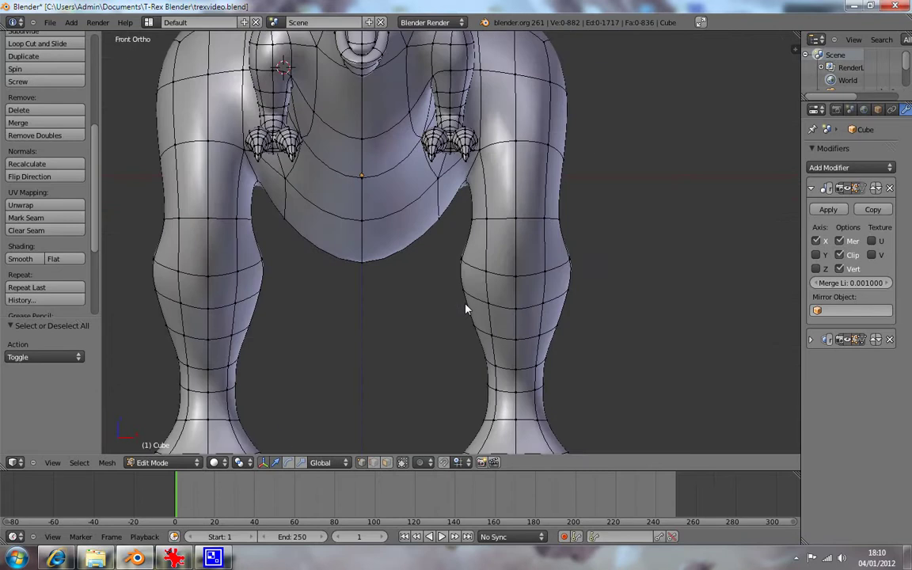
key("ctrl+KP_1")
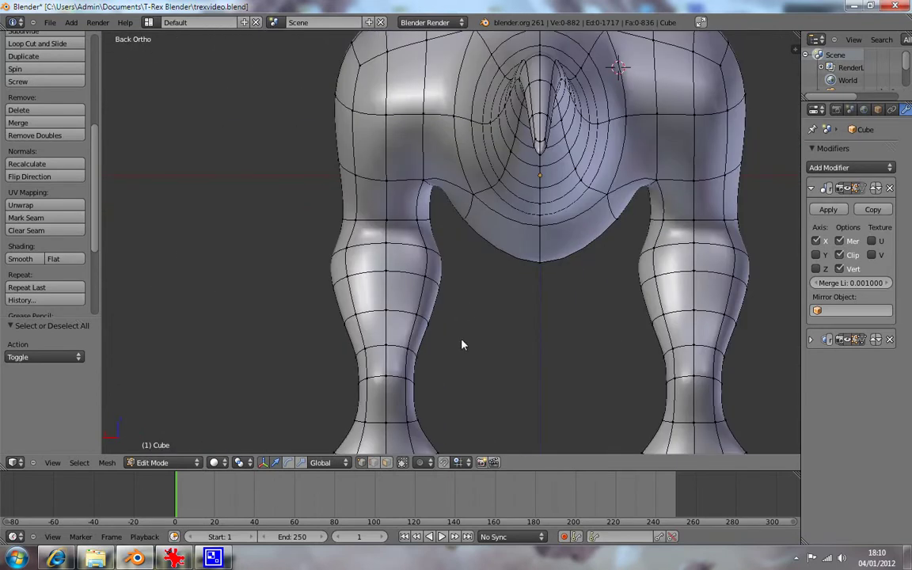
right_click(428, 248)
right_click(339, 246)
key("g")
key("x")
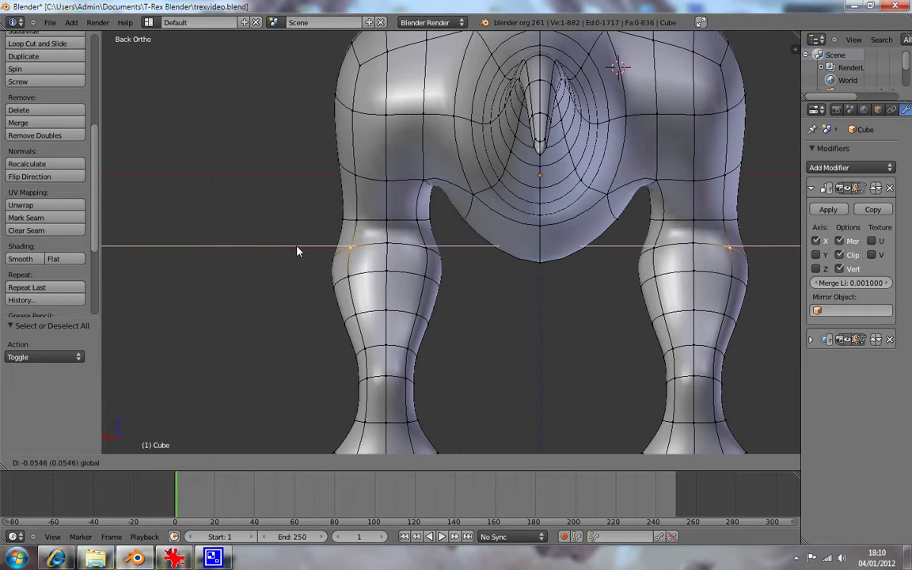
left_click(299, 251)
- Shift a lower and a higher thigh vertex along X to reshape the leg outline
right_click(316, 277)
key("g")
key("x")
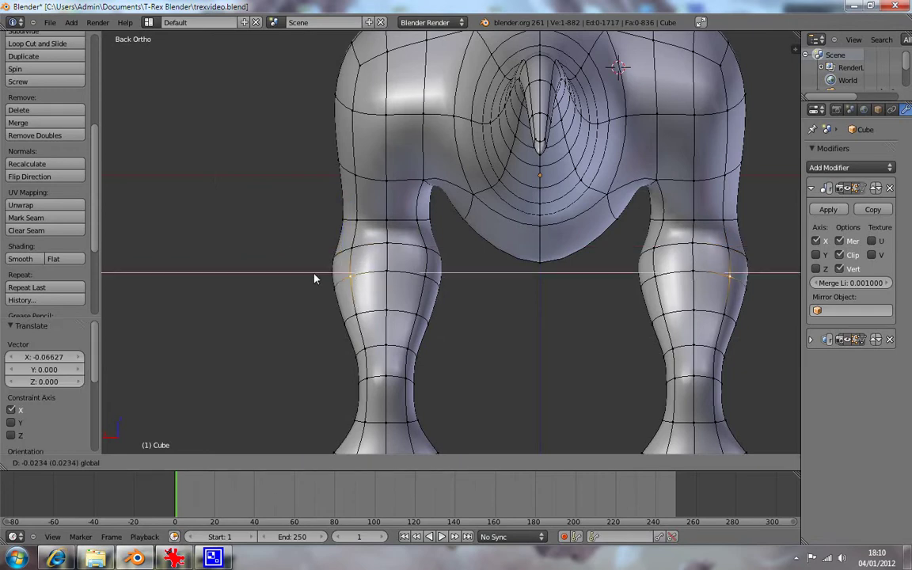
left_click(316, 279)
right_click(346, 251)
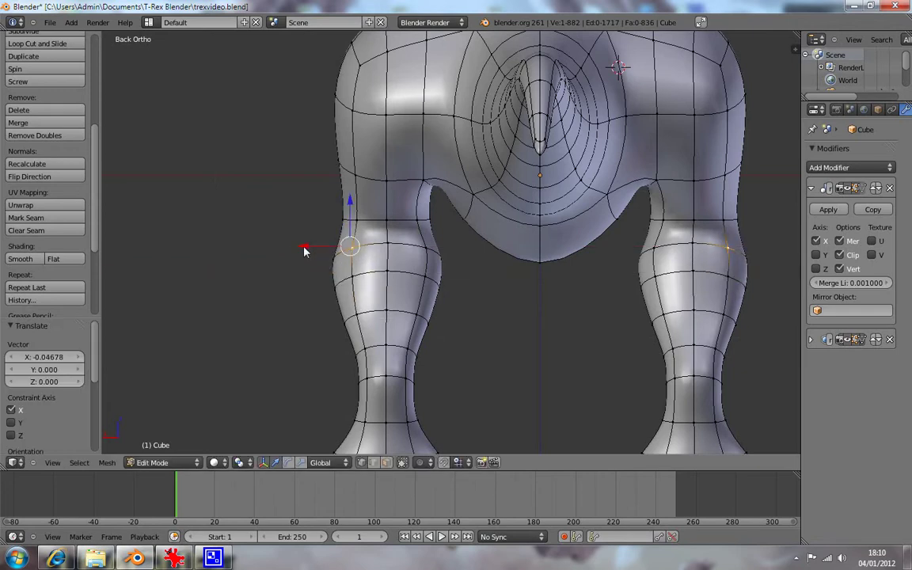
key("g")
key("x")
left_click(307, 250)
- Cancel two further X moves, undo the last vertex move, and deselect all vertices
mouse_move(308, 251)
middle_mouse_down()
mouse_move(391, 308)
mouse_move(452, 310)
mouse_move(324, 250)
mouse_move(325, 279)
mouse_move(339, 296)
mouse_move(434, 276)
mouse_move(464, 310)
mouse_move(396, 305)
mouse_move(355, 263)
mouse_move(360, 270)
middle_mouse_up()
key("g")
key("x")
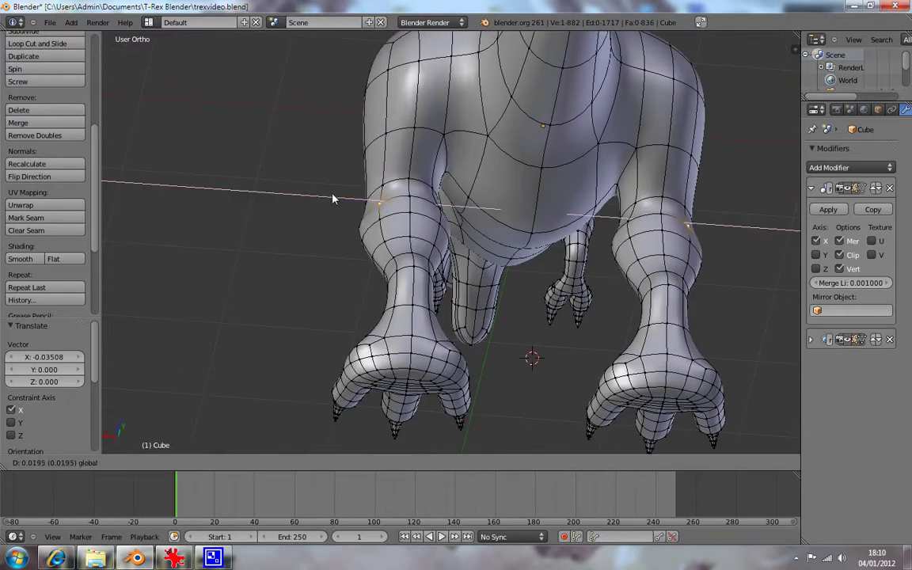
right_click(331, 199)
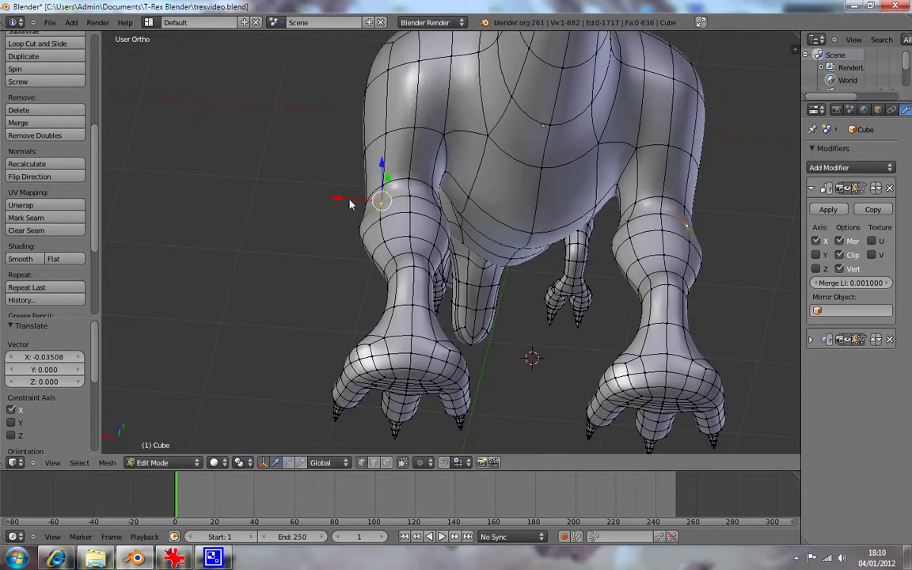
key("g")
key("x")
right_click(339, 204)
key("ctrl+KP_1")
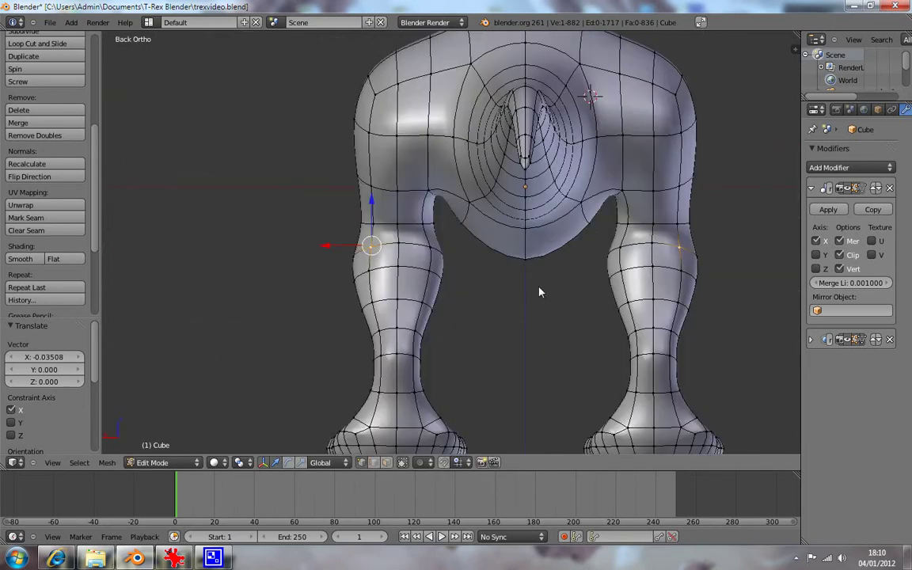
key("ctrl+z")
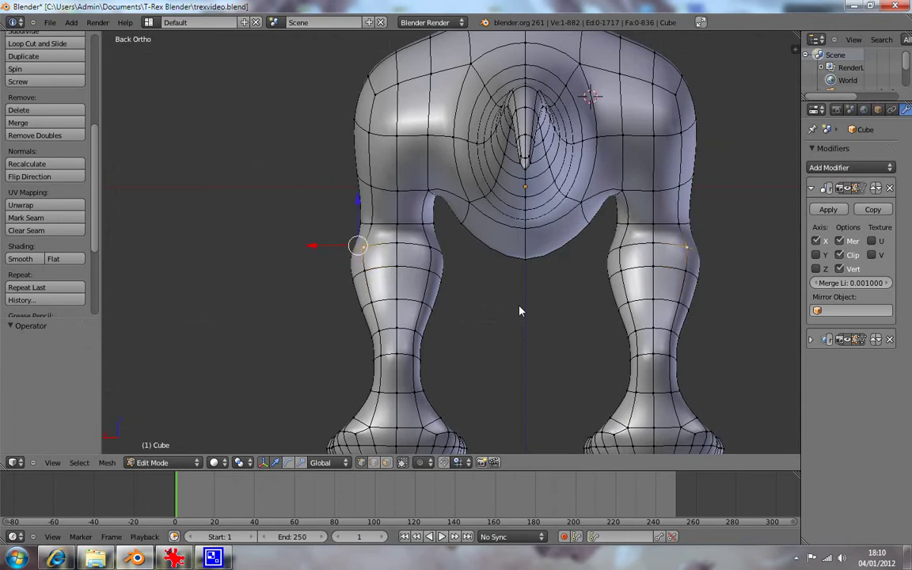
key("a")
- Return to the front view of the T-rex and bring up the reference photo
mouse_move(397, 286)
middle_mouse_down()
mouse_move(460, 265)
mouse_move(637, 281)
mouse_move(679, 275)
mouse_move(645, 283)
mouse_move(590, 261)
mouse_move(576, 275)
mouse_move(608, 291)
middle_mouse_up()
key("KP_1")
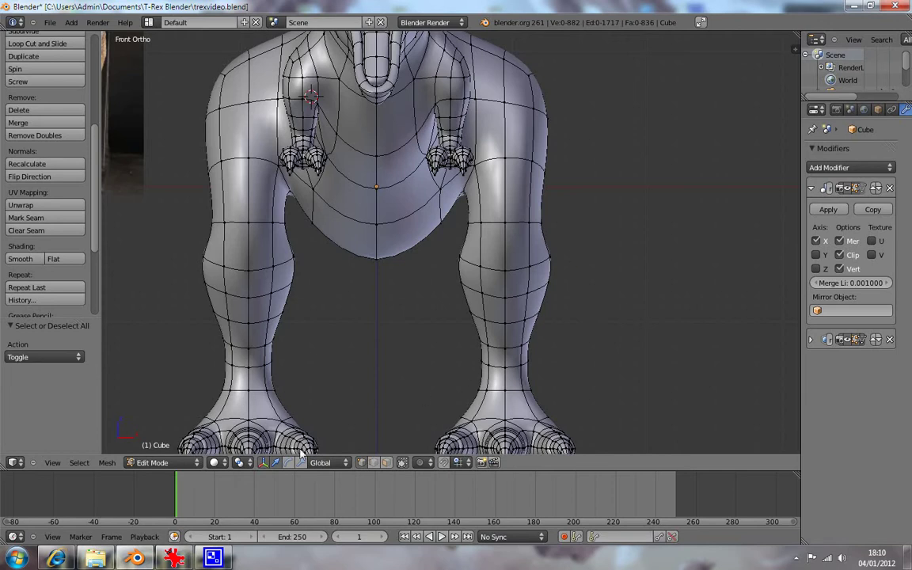
left_click(174, 558)
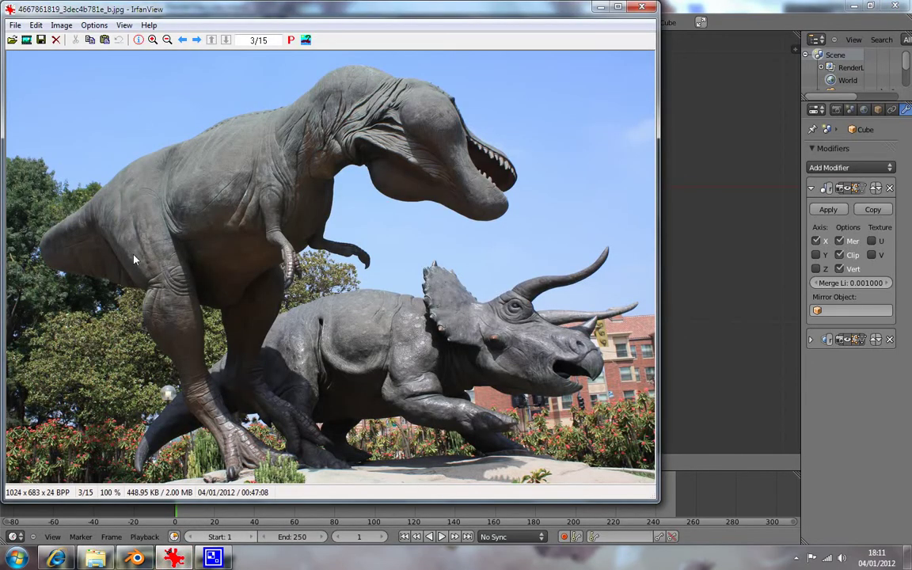
left_click(599, 10)
scroll(599, 183, "up", 1)
scroll(589, 194, "up", 2)
scroll(554, 253, "up", 3)
middle_click_drag(533, 286, 546, 271)
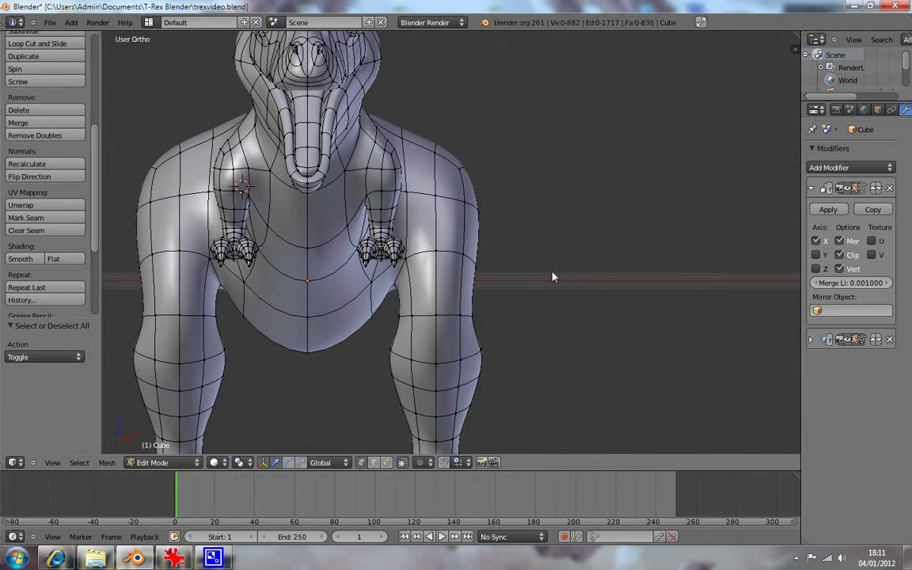
- In front wireframe view, push the lower hip-edge vertex outward along X
key("KP_1")
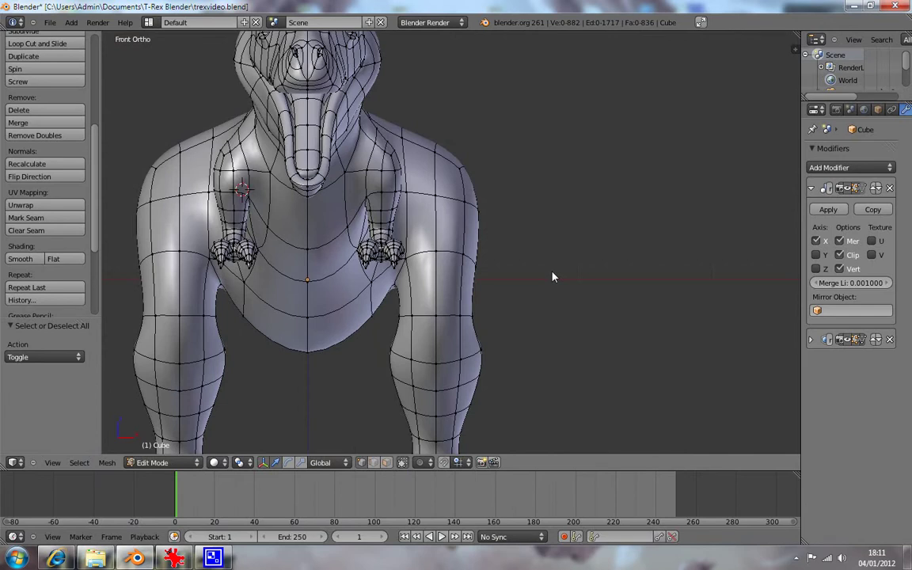
mouse_move(547, 249)
middle_mouse_down()
mouse_move(487, 250)
mouse_move(493, 190)
middle_mouse_up()
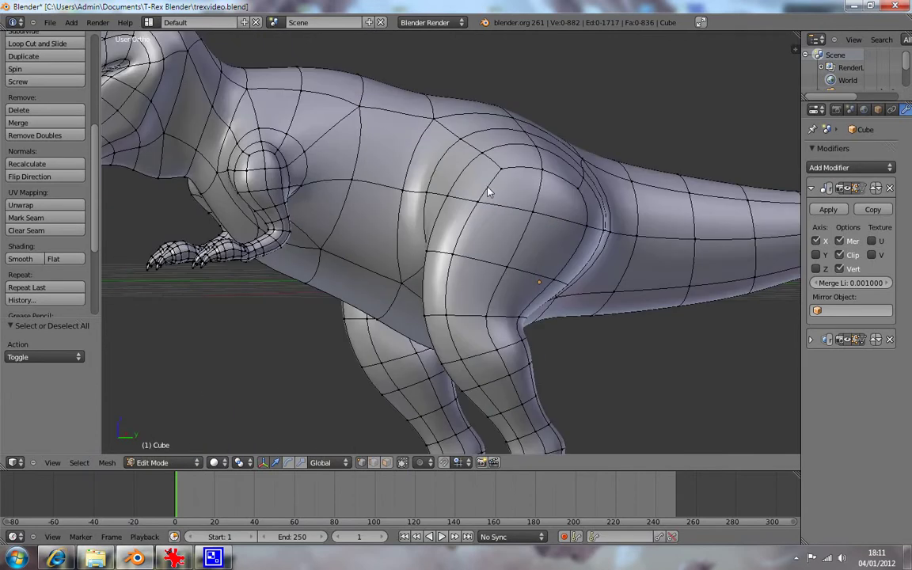
mouse_move(482, 288)
middle_mouse_down()
mouse_move(505, 271)
mouse_move(580, 271)
mouse_move(474, 253)
mouse_move(523, 279)
mouse_move(558, 274)
mouse_move(446, 220)
mouse_move(507, 186)
mouse_move(477, 238)
mouse_move(485, 248)
mouse_move(602, 250)
mouse_move(577, 222)
mouse_move(509, 212)
middle_mouse_up()
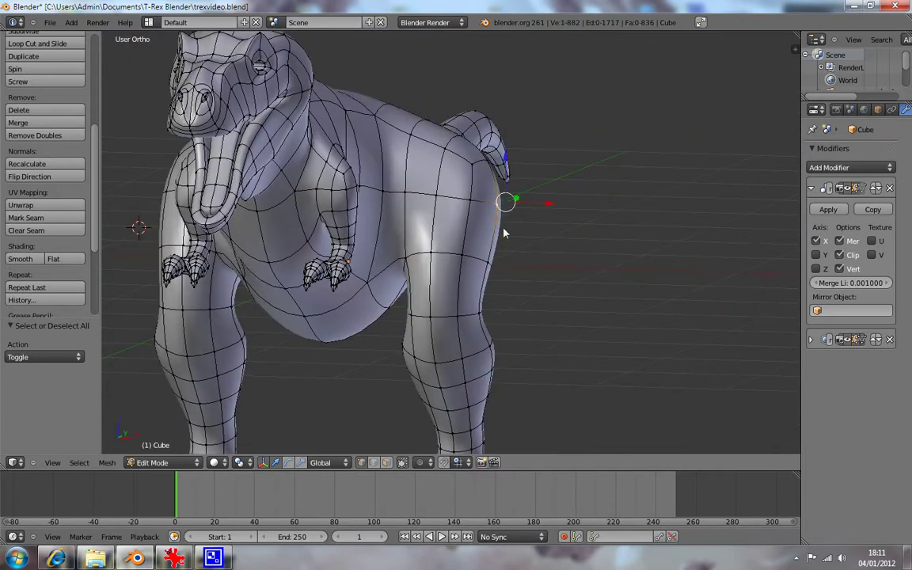
middle_click_drag(488, 269, 500, 264)
key("KP_3")
scroll(500, 263, "up", 5)
key("KP_1")
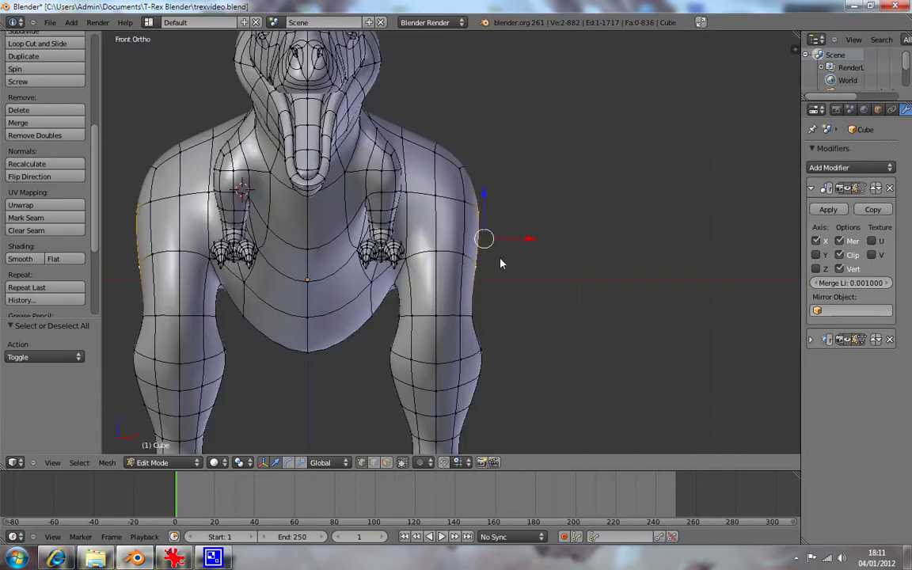
key("z")
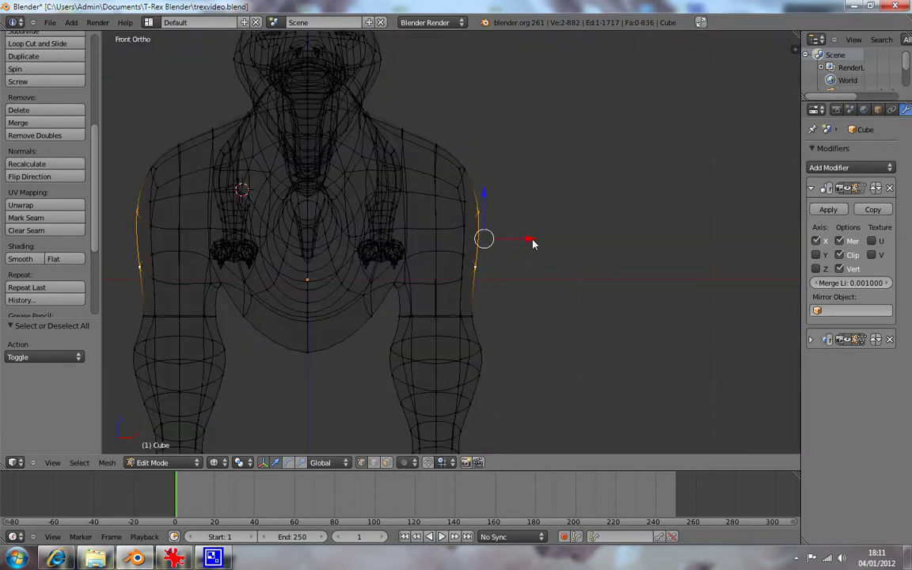
right_click(475, 273)
left_click_drag(525, 270, 538, 277)
- Push two higher hip-edge vertices outward along X, then return to solid shading
right_click(479, 212)
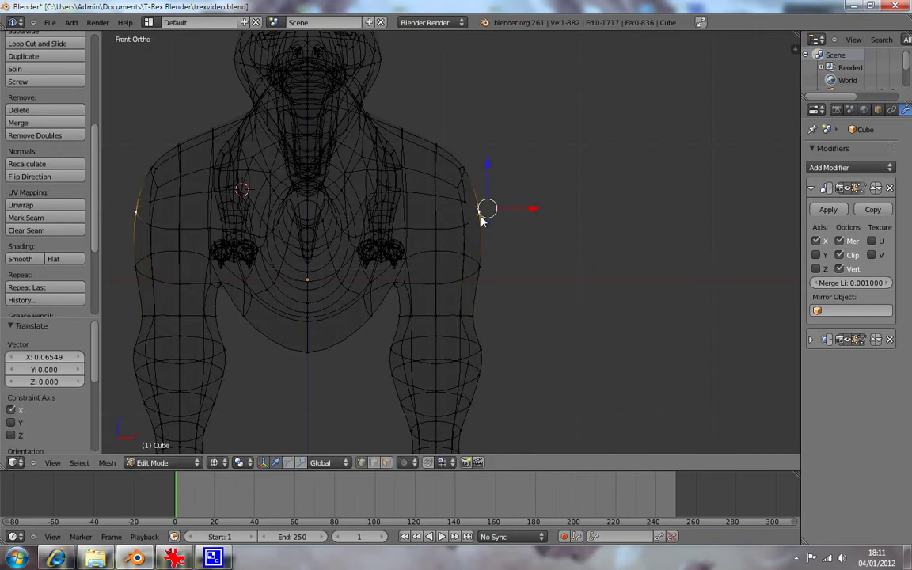
left_click_drag(531, 210, 550, 218)
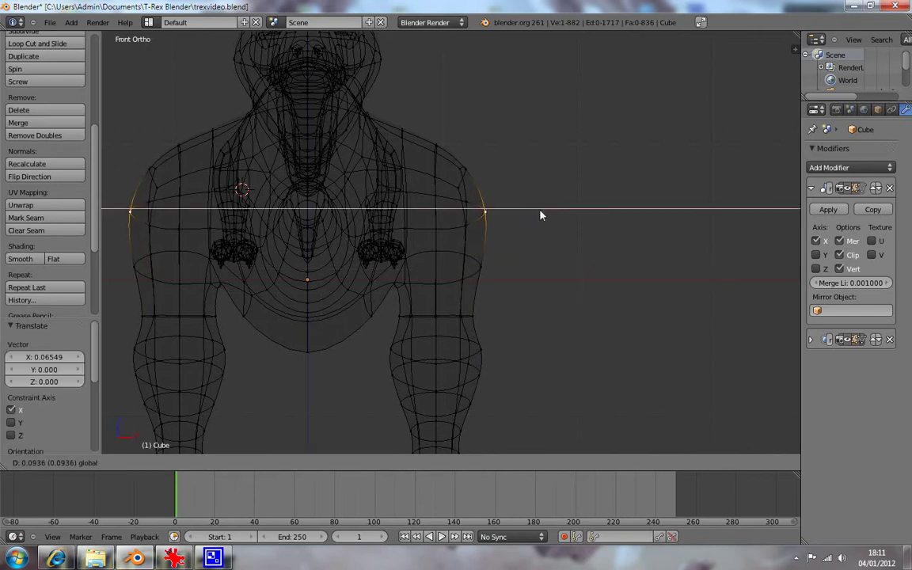
left_click_drag(550, 217, 550, 217)
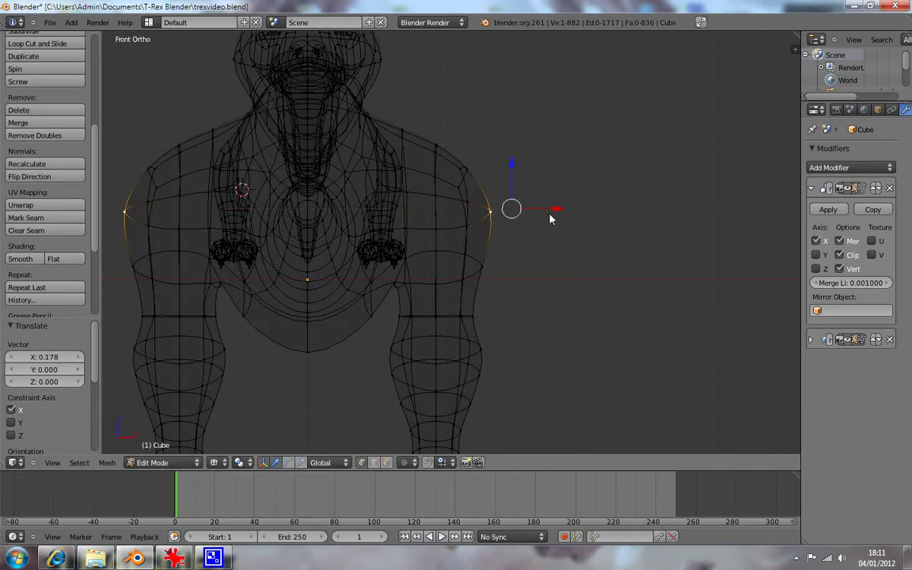
key("a")
right_click(470, 172)
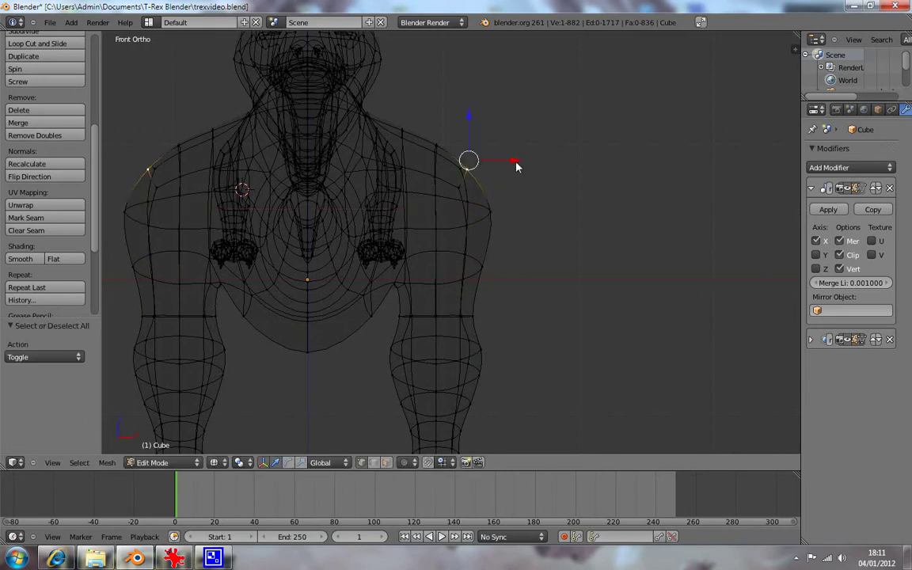
left_click_drag(515, 166, 543, 170)
key("z")
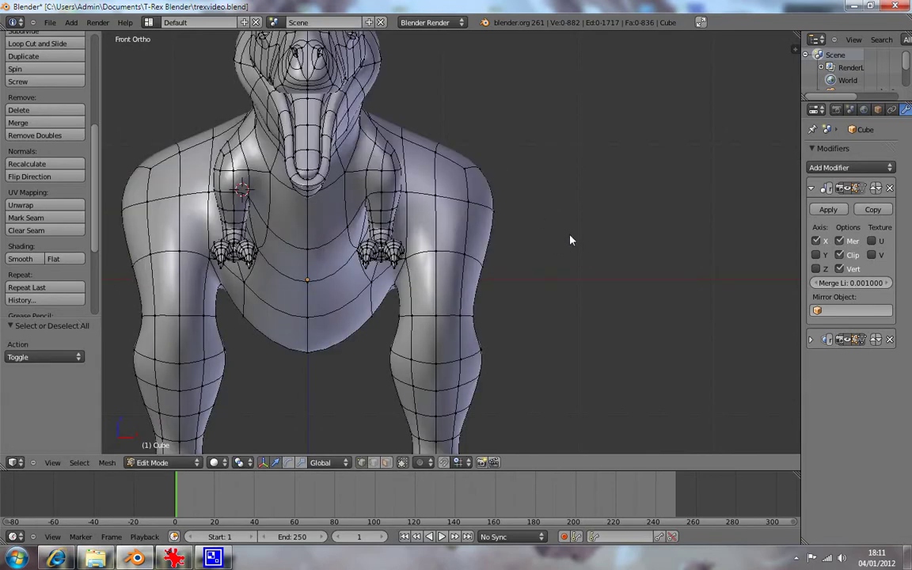
- Move another outer hip vertex outward along X from the front view
mouse_move(569, 239)
middle_mouse_down()
mouse_move(426, 285)
mouse_move(489, 276)
middle_mouse_up()
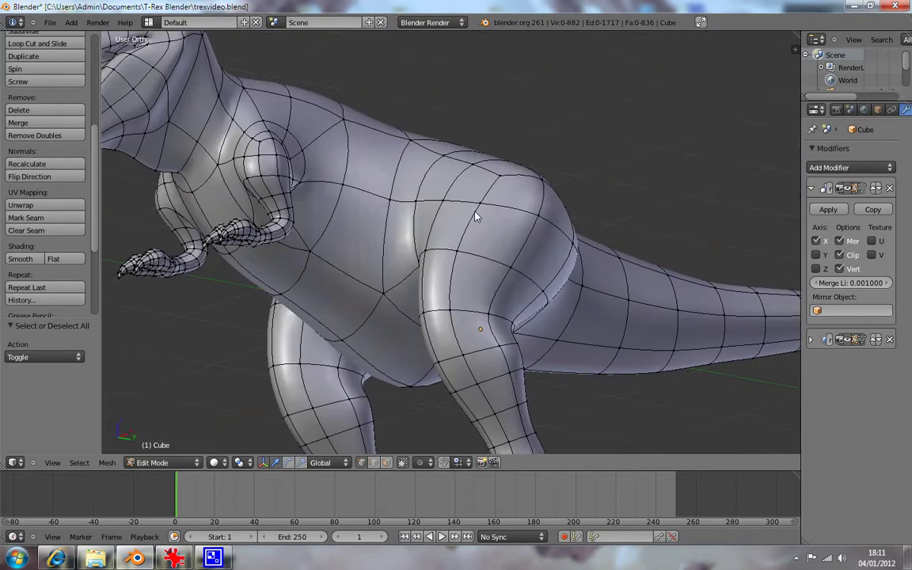
key("KP_1")
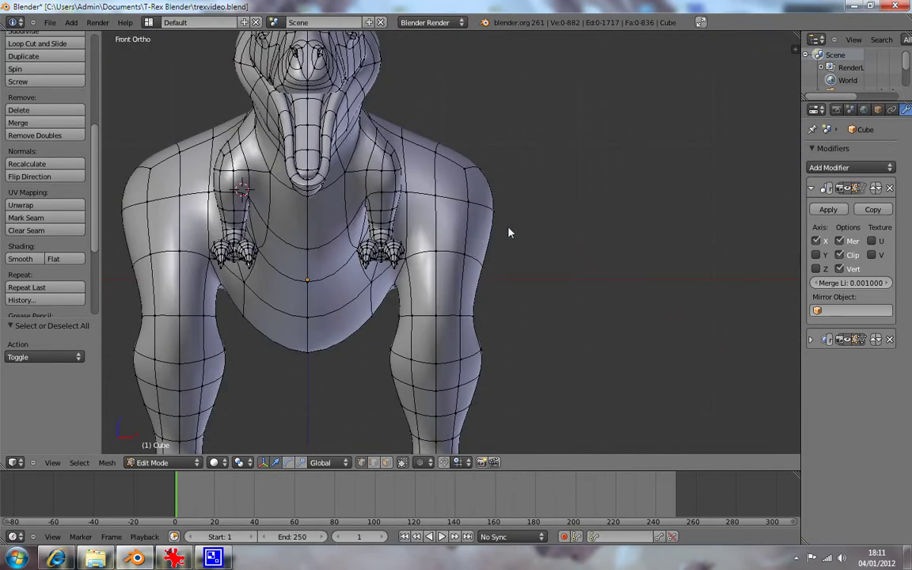
mouse_move(556, 242)
middle_mouse_down()
mouse_move(484, 241)
mouse_move(504, 240)
middle_mouse_up()
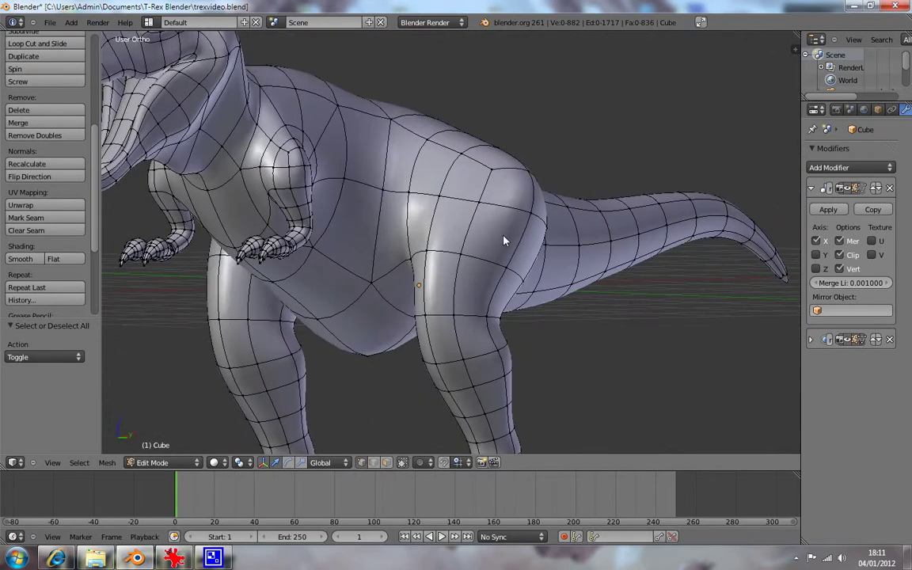
key("KP_1")
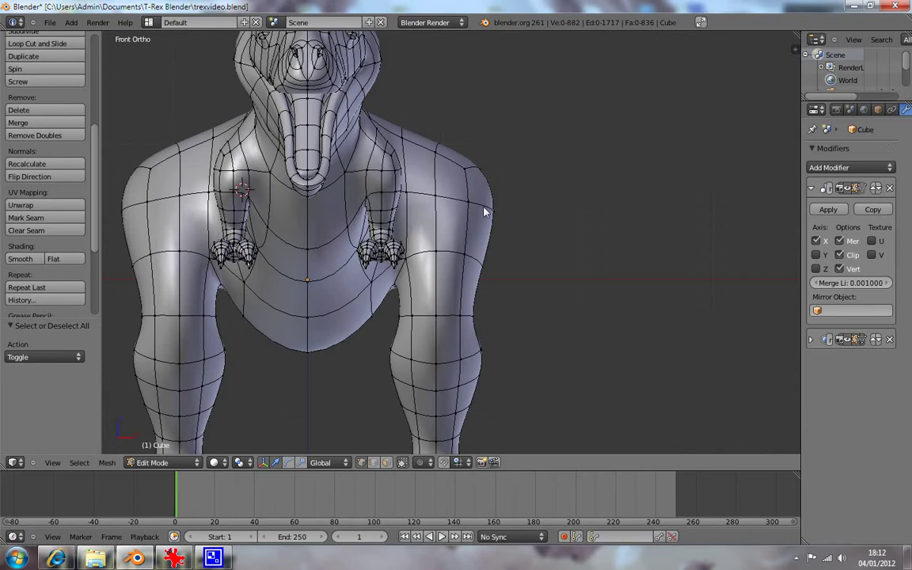
right_click(466, 207)
key("g")
key("x")
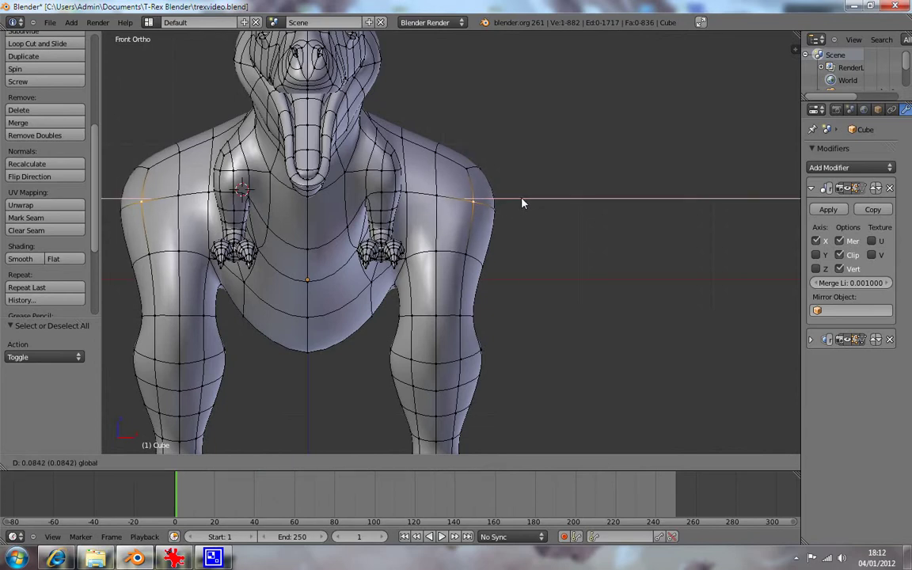
left_click(526, 205)
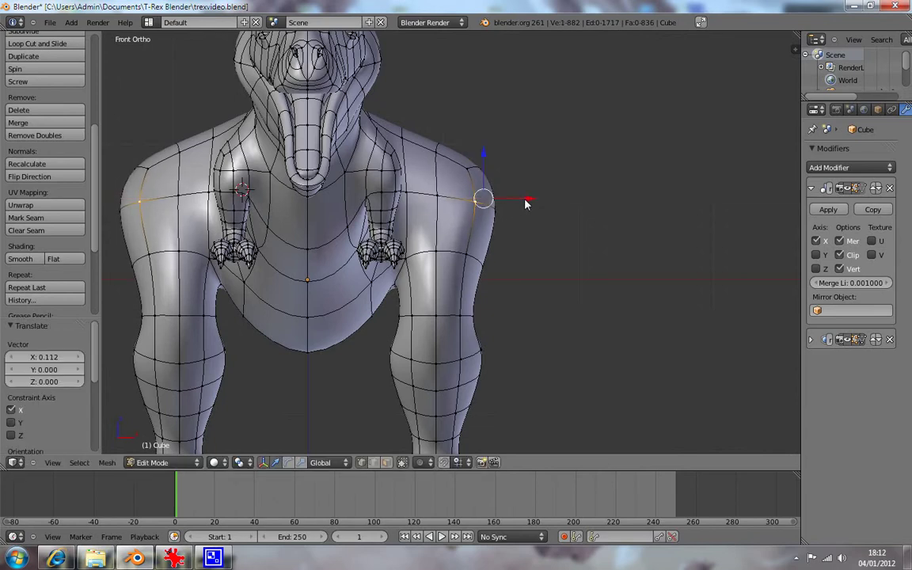
- In the right side view, move a neighbouring hip vertex back to match the reference texture
right_click(440, 197)
key("KP_3")
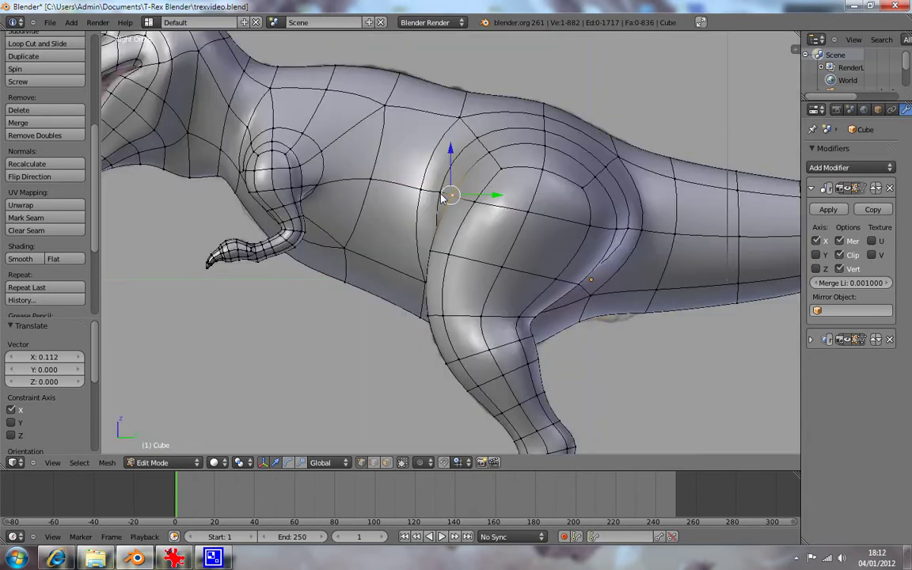
key("alt+z")
key("alt+z")
key("g")
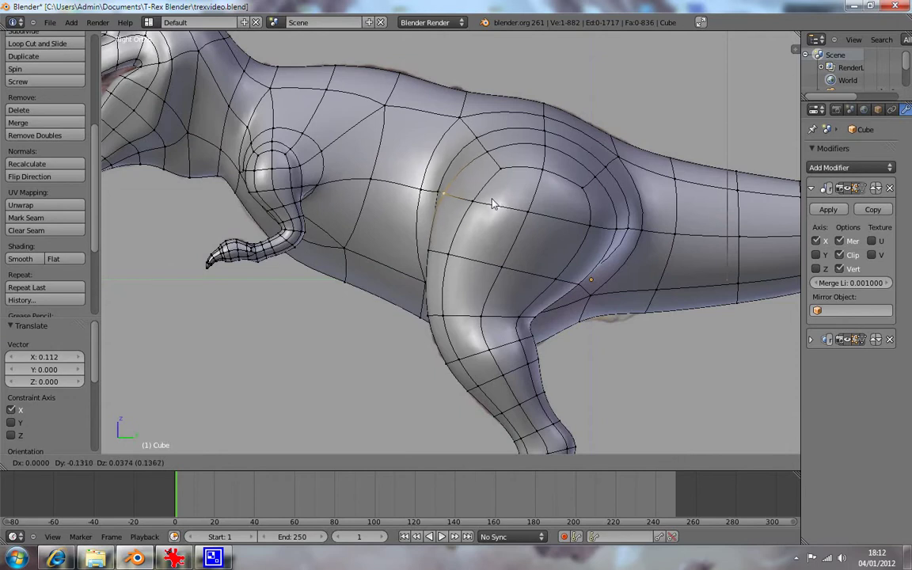
left_click(489, 203)
key("alt+z")
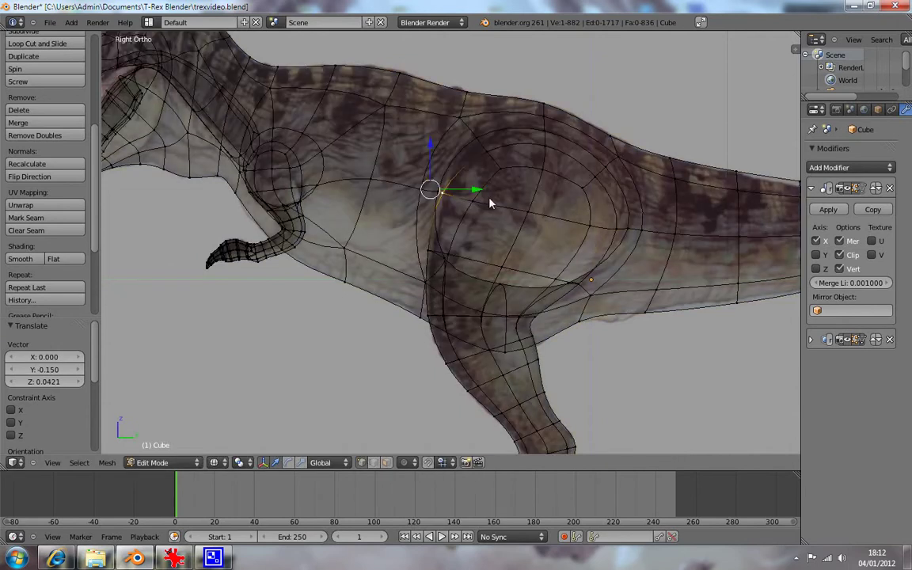
key("alt+z")
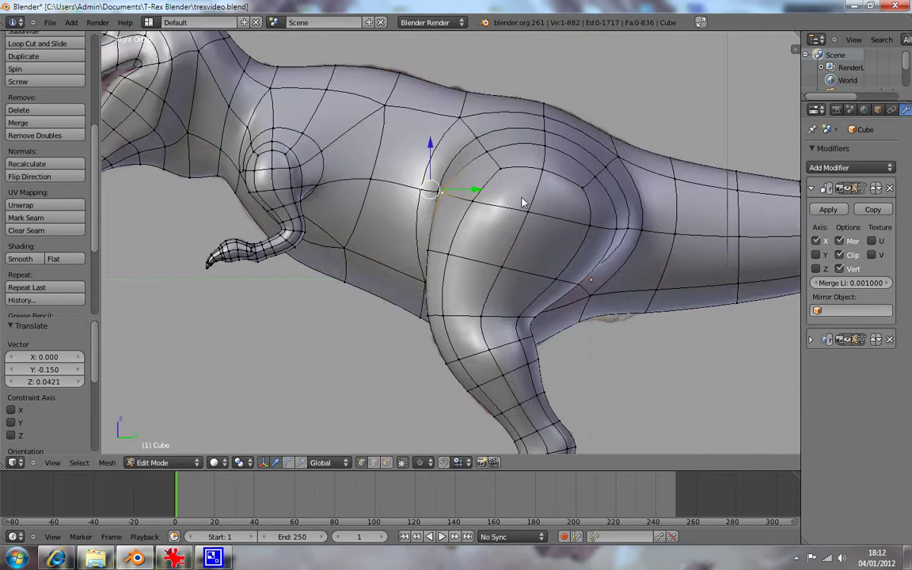
key("a")
mouse_move(480, 249)
middle_mouse_down()
mouse_move(588, 250)
mouse_move(609, 266)
mouse_move(467, 226)
mouse_move(429, 259)
mouse_move(424, 307)
mouse_move(514, 331)
mouse_move(476, 369)
mouse_move(451, 364)
mouse_move(400, 328)
mouse_move(527, 349)
mouse_move(571, 308)
mouse_move(566, 281)
mouse_move(525, 236)
mouse_move(437, 306)
mouse_move(456, 236)
mouse_move(438, 232)
mouse_move(433, 320)
mouse_move(487, 224)
mouse_move(500, 225)
mouse_move(399, 199)
mouse_move(402, 289)
mouse_move(503, 342)
mouse_move(647, 297)
mouse_move(538, 220)
mouse_move(521, 230)
mouse_move(545, 238)
mouse_move(559, 281)
mouse_move(672, 281)
mouse_move(528, 232)
mouse_move(545, 230)
mouse_move(580, 252)
mouse_move(559, 265)
middle_mouse_up()
right_click(560, 263)
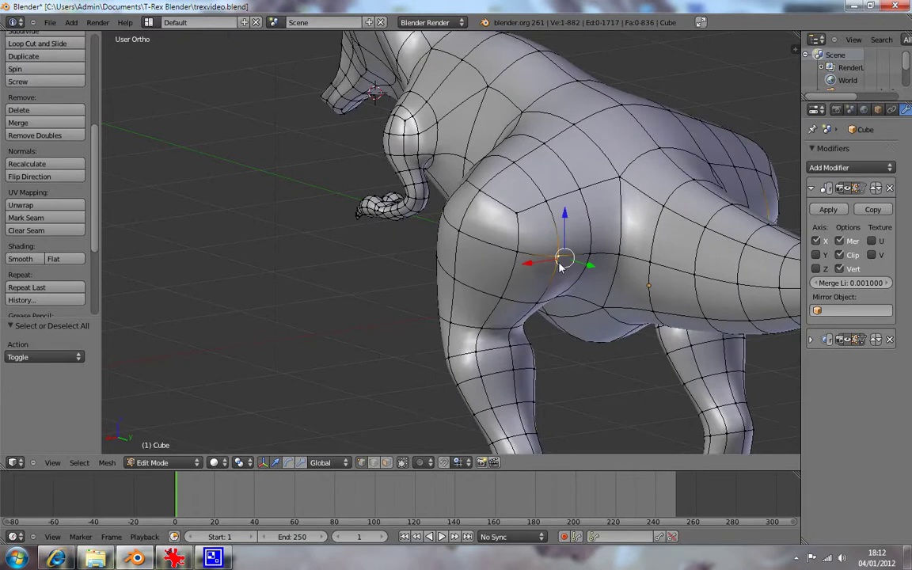
- From the back view in wireframe, slide a hip vertex and its mirror outward along X
key("KP_1")
key("KP_3")
key("ctrl+KP_1")
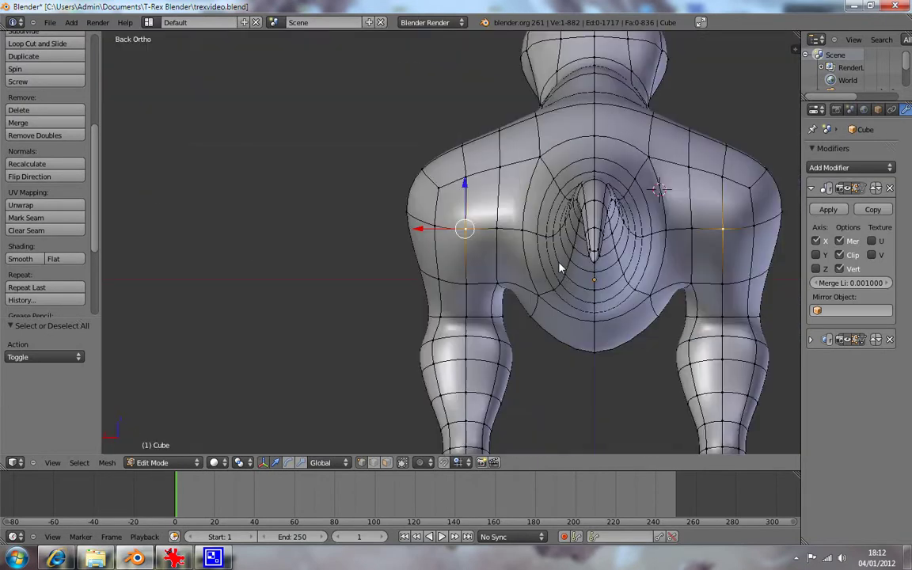
key("z")
key("z")
left_click_drag(419, 228, 389, 224)
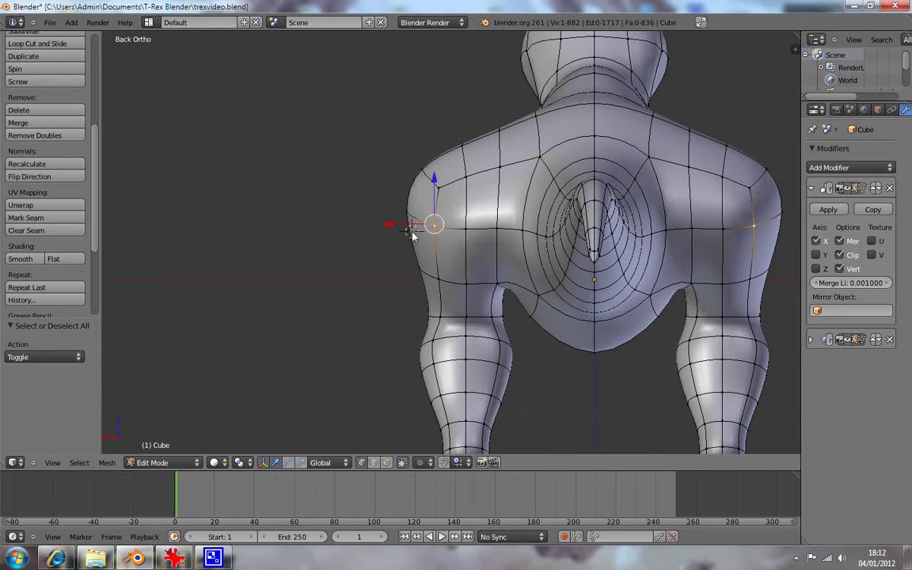
key("g")
key("x")
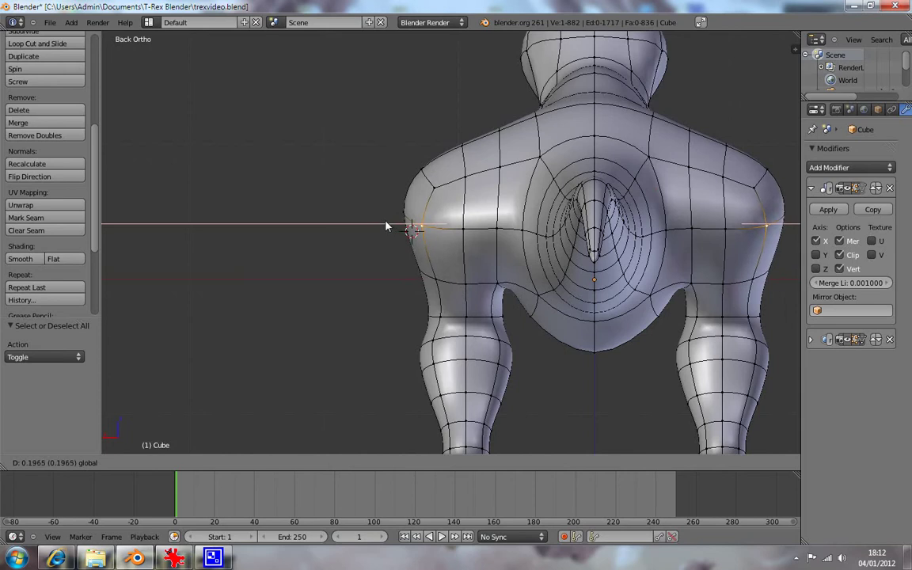
left_click(388, 226)
- Push an upper hip vertex 0.196 outward along X, then deselect and check the hips
right_click(441, 190)
key("g")
key("x")
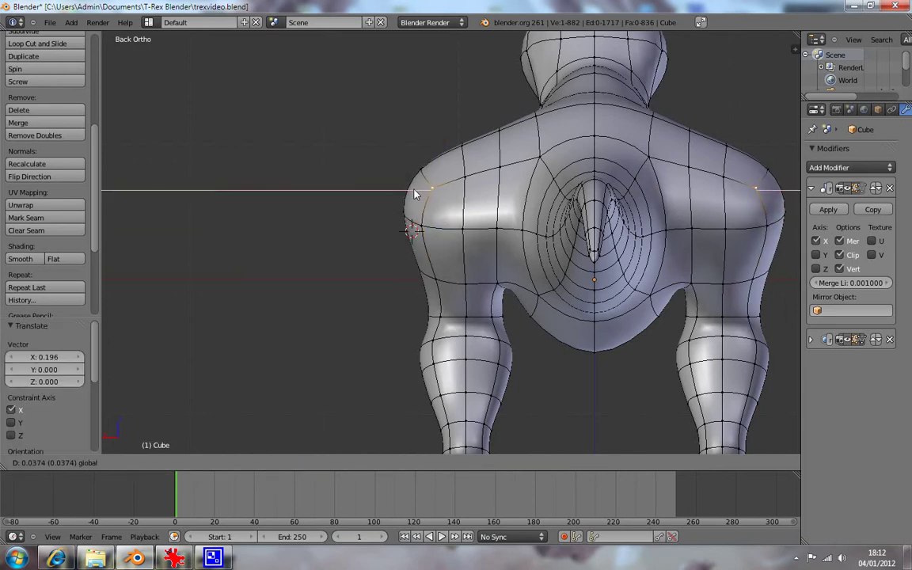
left_click(399, 193)
key("a")
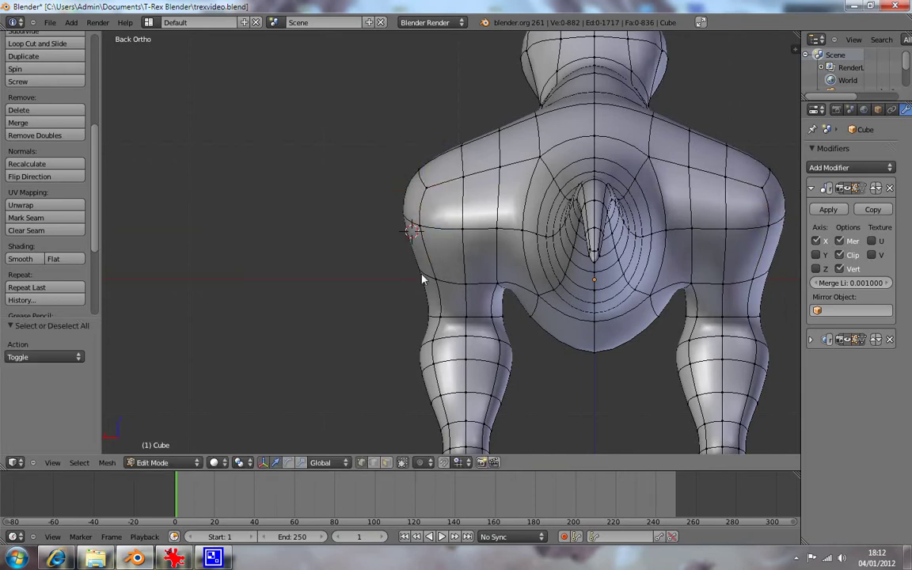
key("z")
key("z")
mouse_move(377, 288)
middle_mouse_down()
mouse_move(572, 299)
mouse_move(688, 289)
mouse_move(649, 268)
mouse_move(635, 268)
mouse_move(669, 306)
middle_mouse_up()
key("KP_1")
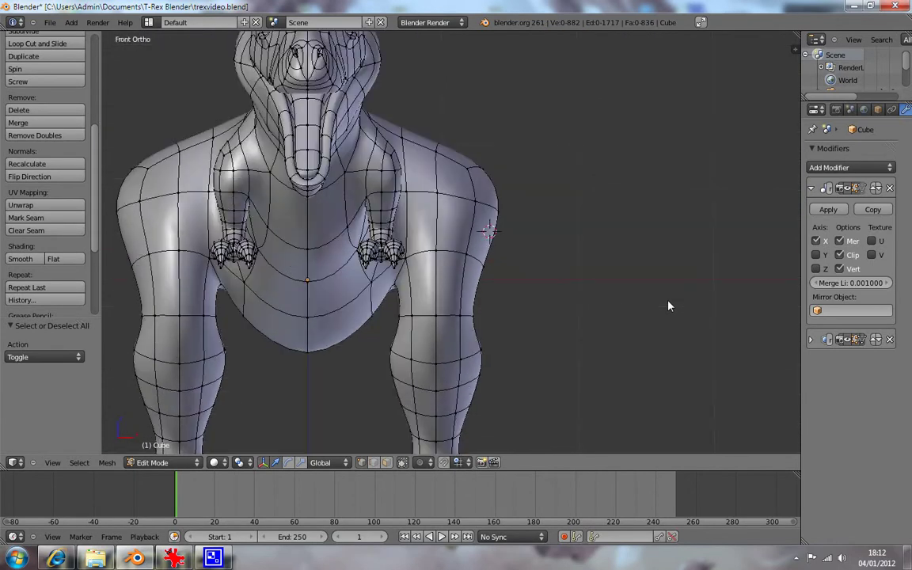
- Box-select the upper outer thigh vertices in wireframe and nudge them inward by 0.0702
key("KP_3")
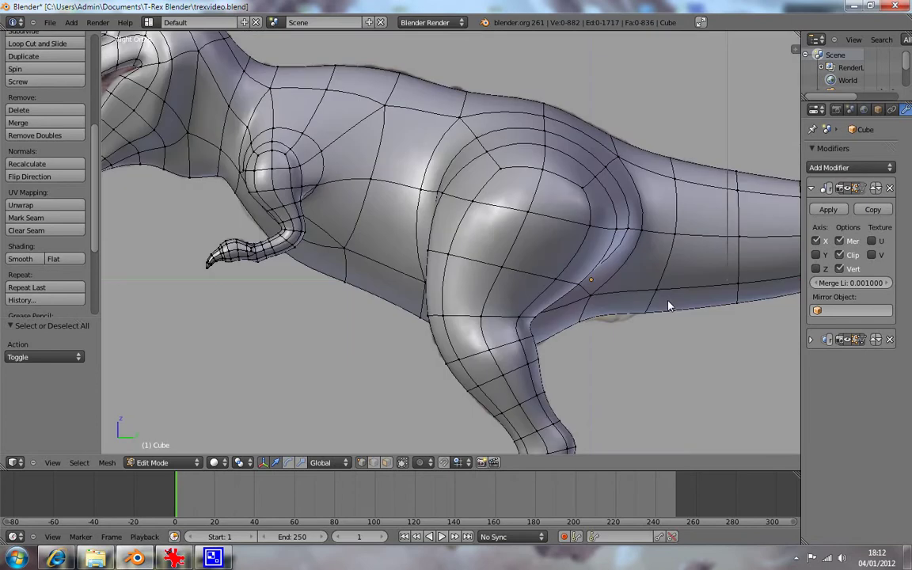
key("KP_1")
key("z")
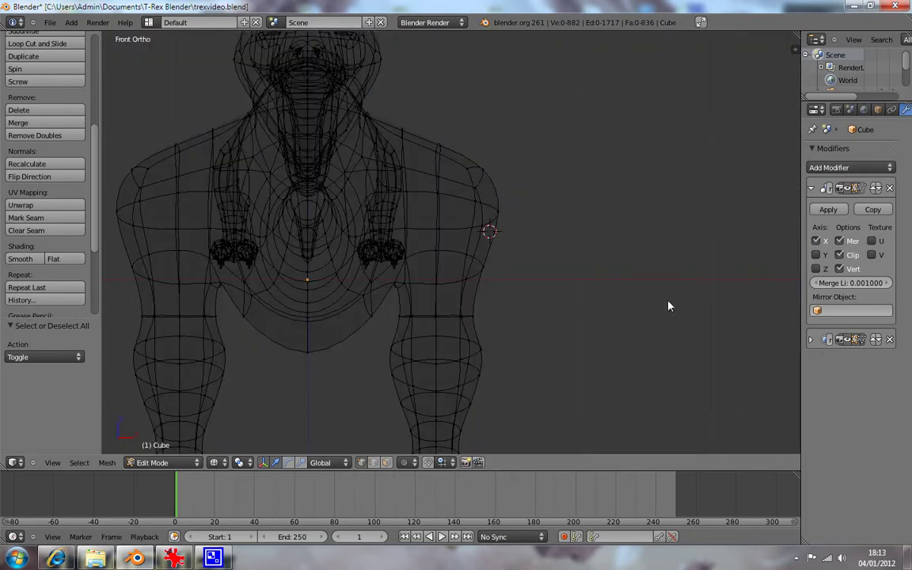
key("z")
key("a")
key("a")
key("z")
key("b")
mouse_move(458, 163)
left_mouse_down()
mouse_move(525, 220)
mouse_move(521, 191)
left_mouse_up()
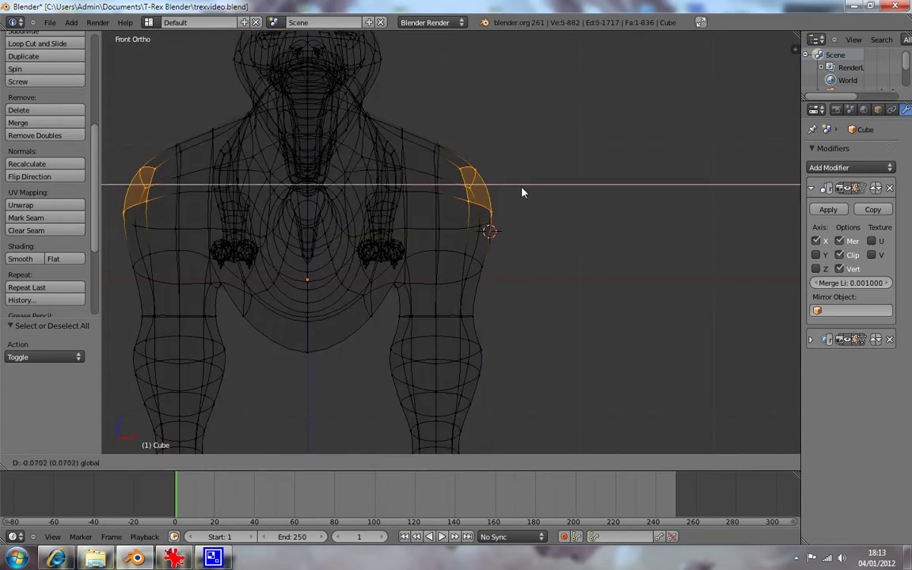
key("a")
key("z")
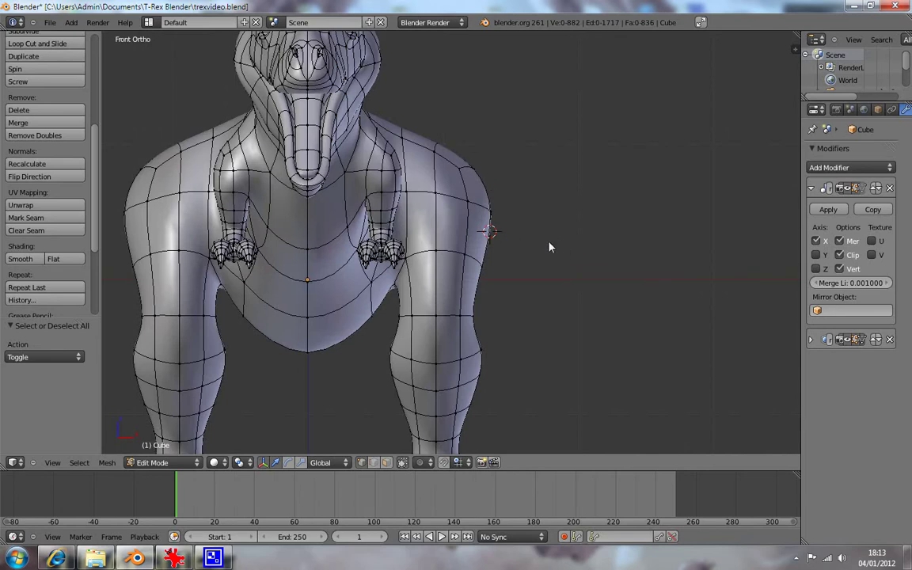
mouse_move(620, 223)
middle_mouse_down()
mouse_move(586, 288)
mouse_move(515, 260)
middle_mouse_up()
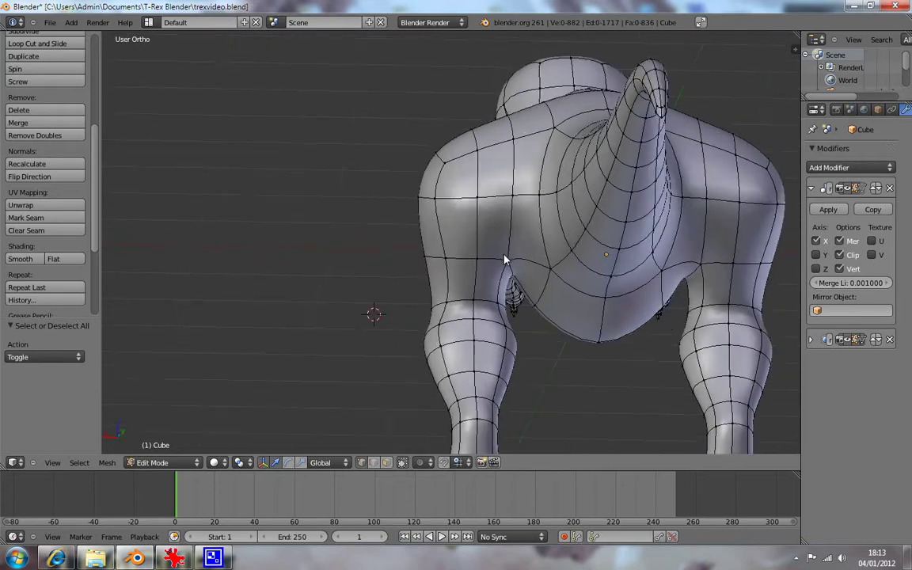
- Try sliding a left hip vertex sideways from the back view, then cancel and re-inspect the hips
key("ctrl+KP_1")
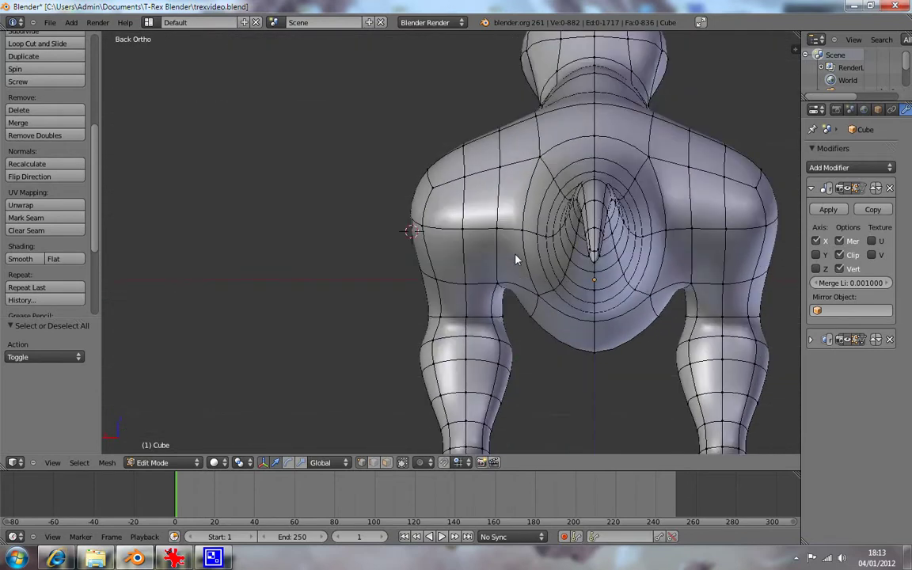
right_click(496, 231)
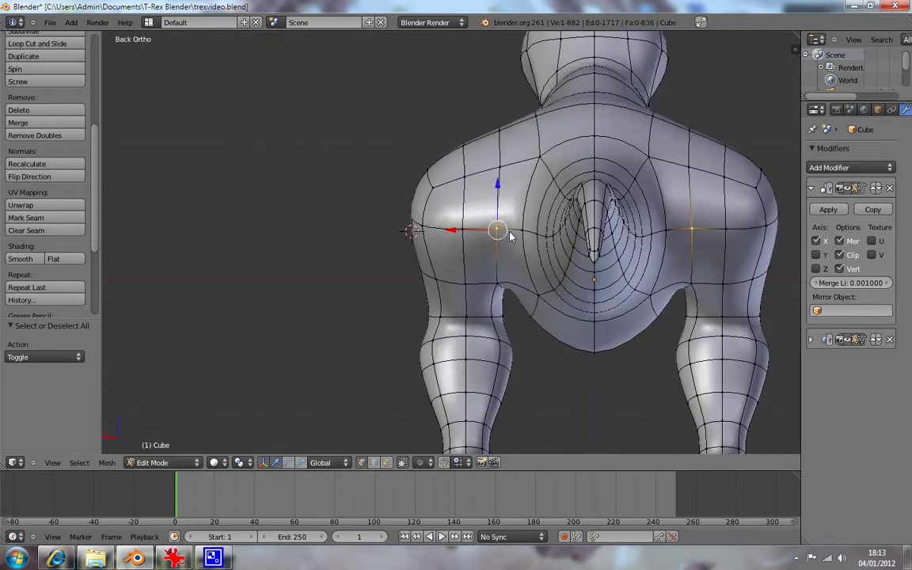
left_click_drag(456, 236, 471, 240)
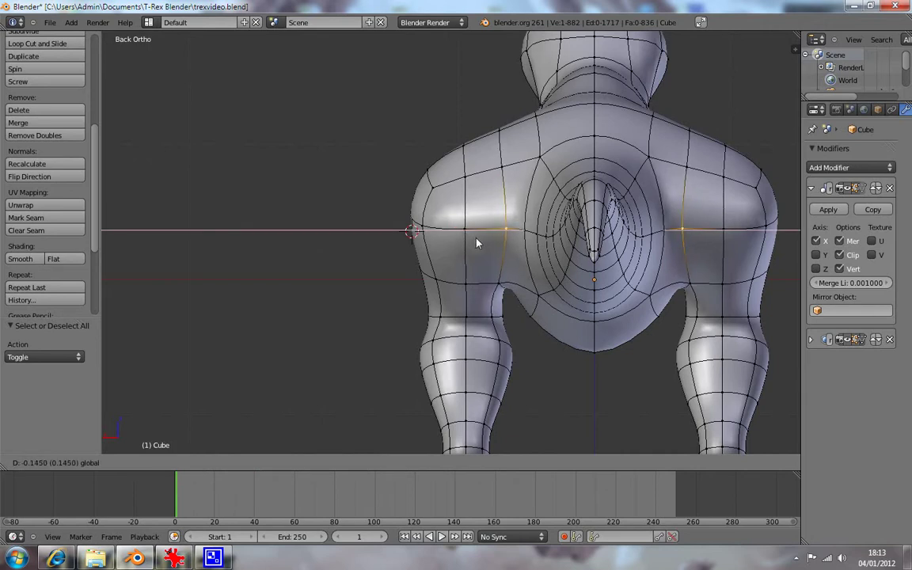
right_click(469, 261)
key("z")
key("z")
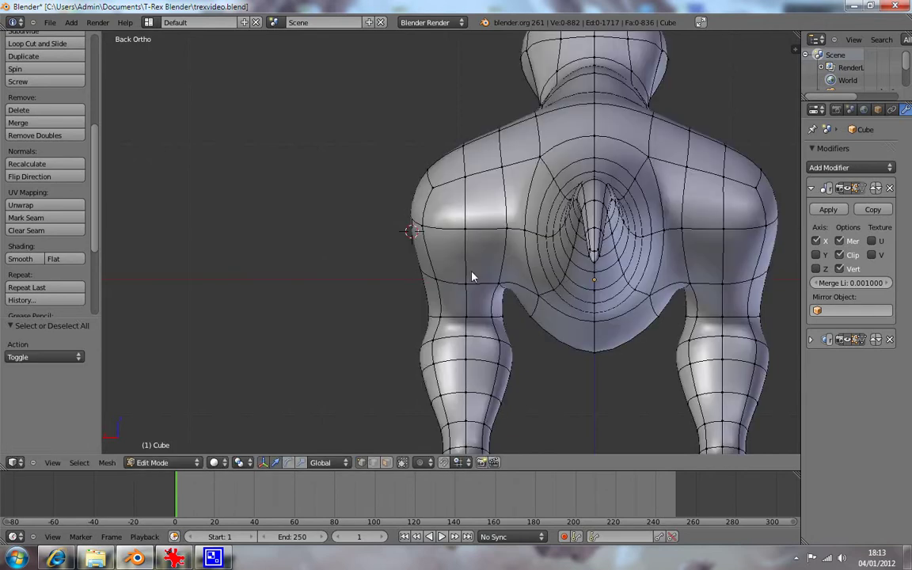
mouse_move(475, 278)
middle_mouse_down()
mouse_move(586, 321)
mouse_move(563, 356)
mouse_move(490, 363)
mouse_move(502, 336)
mouse_move(541, 305)
mouse_move(526, 331)
mouse_move(566, 292)
mouse_move(629, 277)
mouse_move(637, 293)
mouse_move(486, 260)
mouse_move(509, 256)
middle_mouse_up()
key("KP_1")
key("ctrl+KP_1")
- Move the outermost left hip vertex -0.06549 inward along X and deselect it
right_click(403, 227)
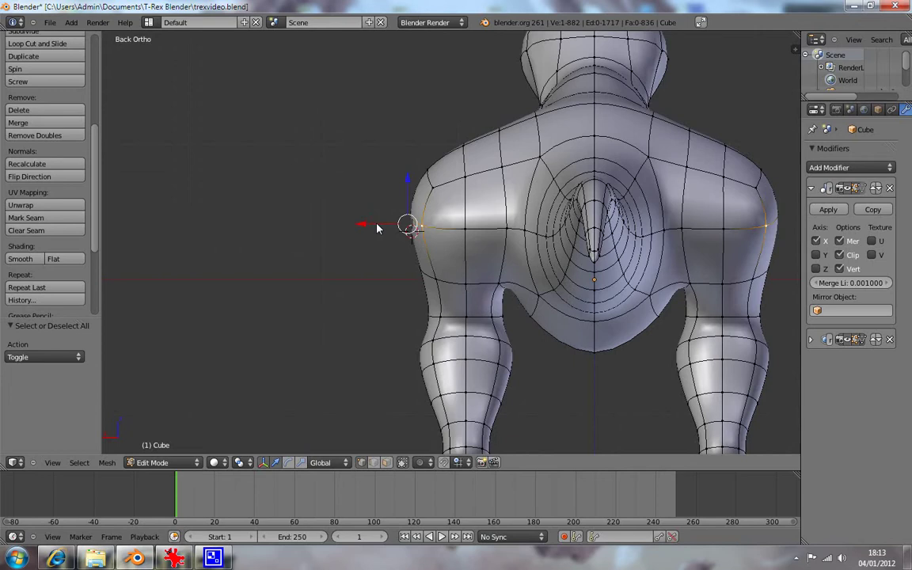
left_click_drag(376, 227, 386, 230)
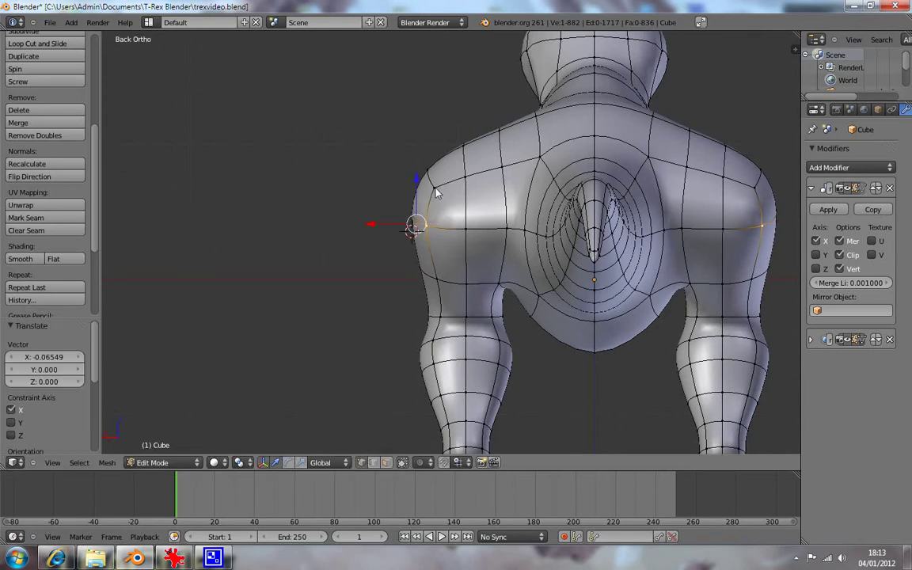
key("g")
key("x")
key("Escape")
key("a")
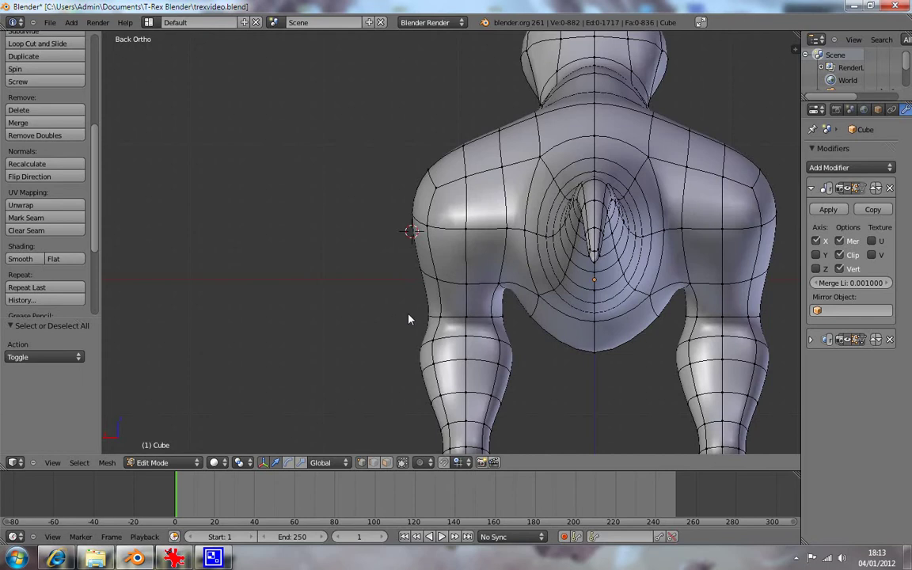
key("KP_1")
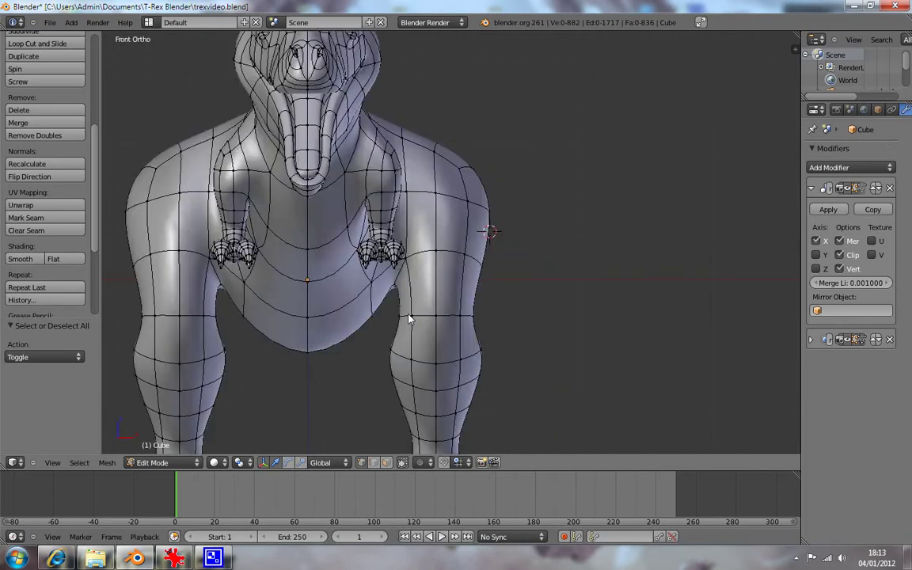
scroll(477, 383, "down", 2)
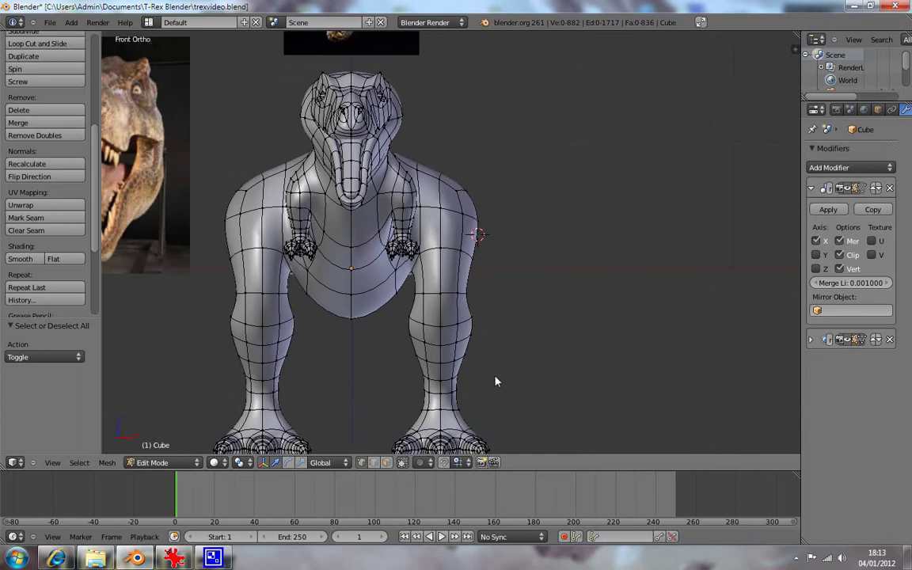
scroll(474, 332, "up", 2)
middle_click_drag(628, 347, 688, 366, "shift")
scroll(325, 249, "down", 4)
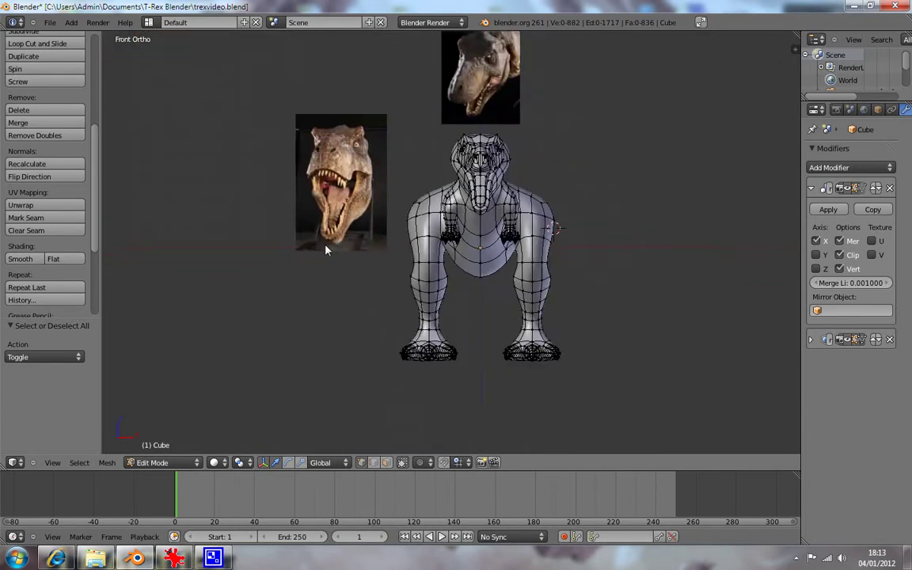
scroll(325, 248, "down", 1)
scroll(554, 252, "up", 1)
middle_click_drag(554, 252, 422, 324, "shift")
scroll(324, 158, "up", 2)
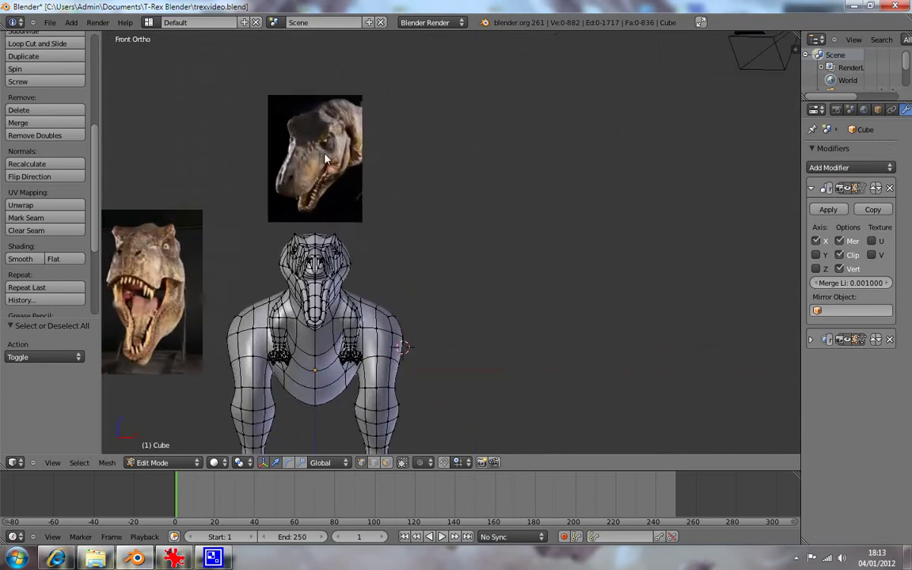
middle_click_drag(431, 275, 515, 236, "shift")
scroll(519, 273, "up", 4)
middle_click_drag(524, 311, 539, 264, "shift")
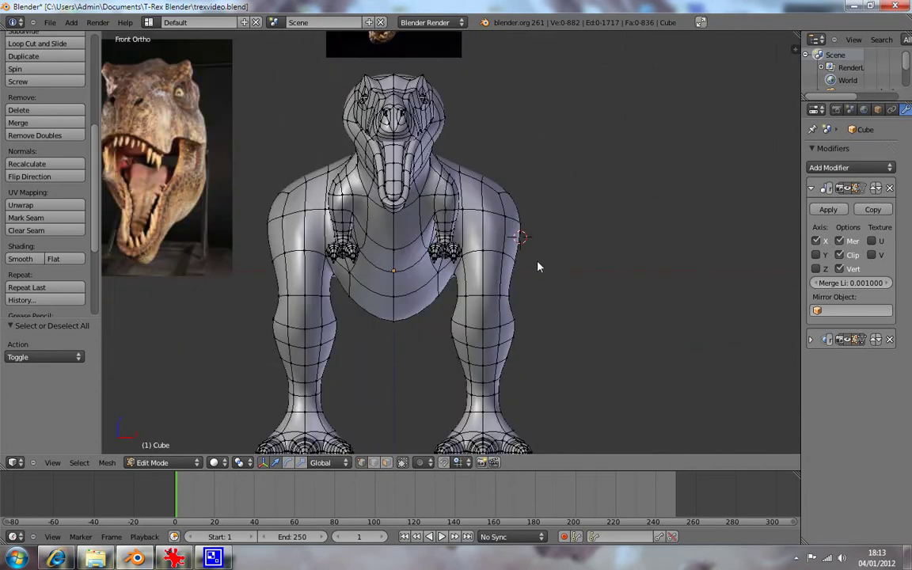
scroll(542, 297, "up", 2)
middle_click_drag(550, 326, 558, 248, "shift")
scroll(578, 289, "up", 1)
middle_click_drag(578, 289, 581, 307, "shift")
scroll(582, 307, "down", 2)
middle_click_drag(595, 348, 563, 274, "shift")
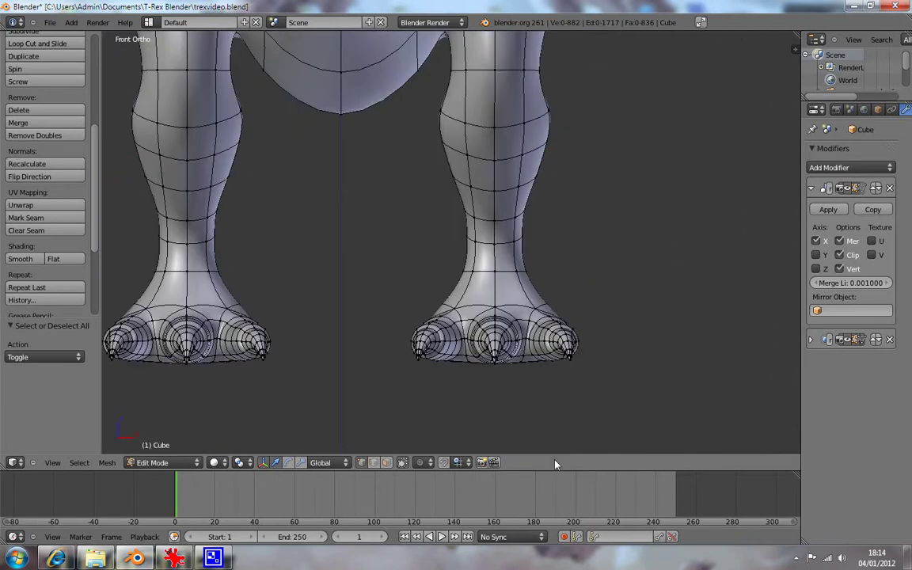
left_click(171, 559)
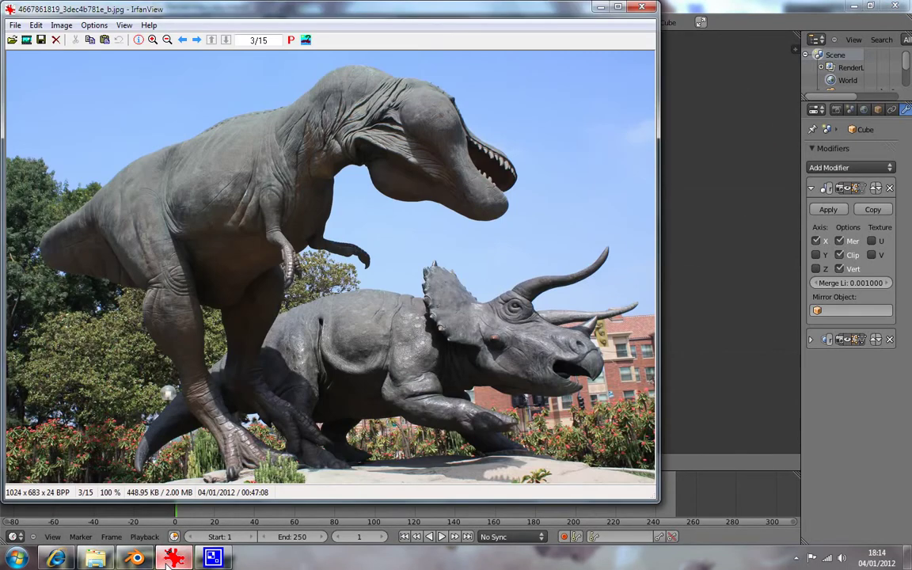
left_click(171, 559)
mouse_move(553, 300)
middle_mouse_down()
mouse_move(401, 306)
mouse_move(524, 333)
middle_mouse_up()
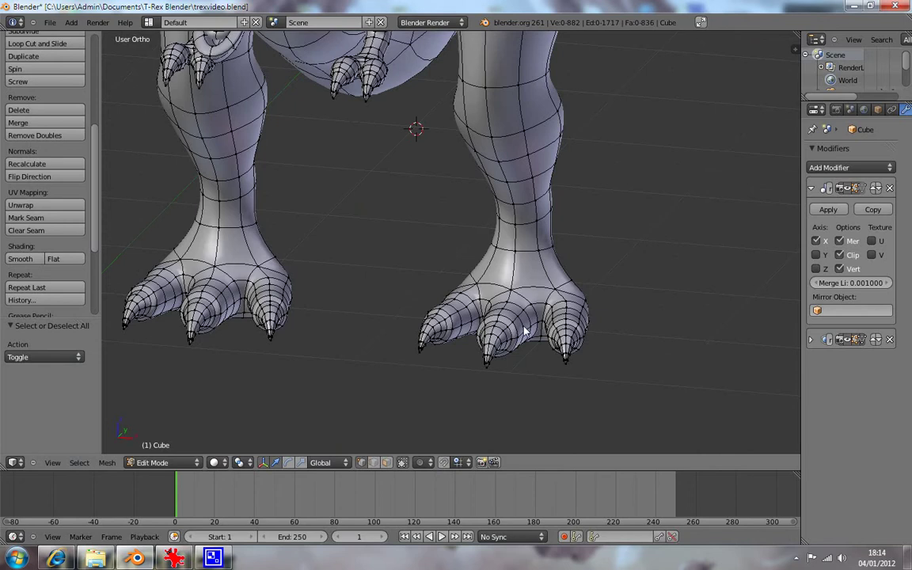
key("KP_3")
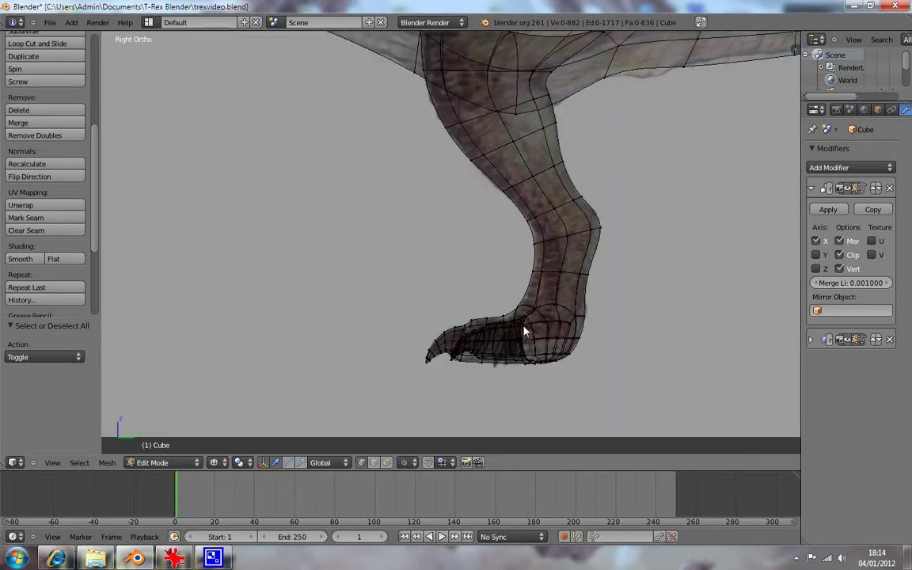
key("z")
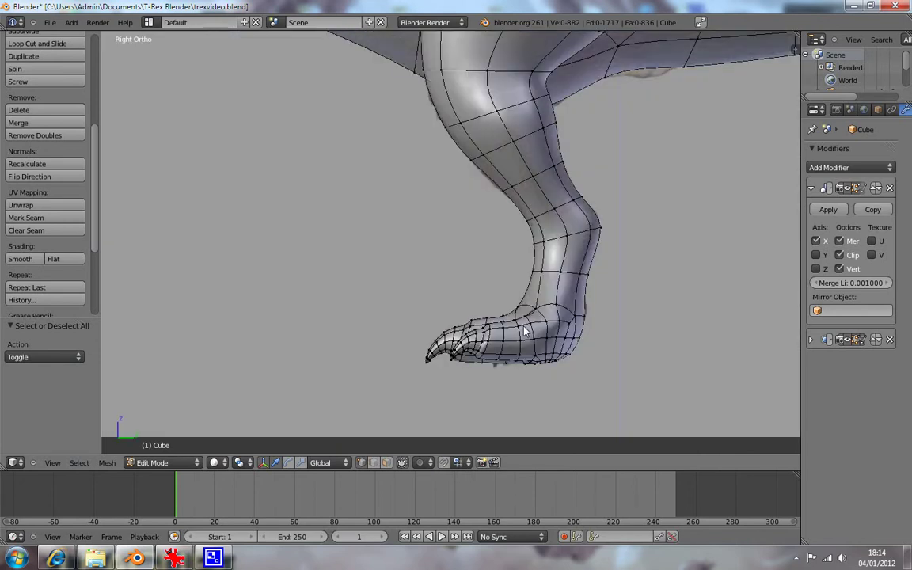
key("z")
key("z")
key("z")
key("z")
key("a")
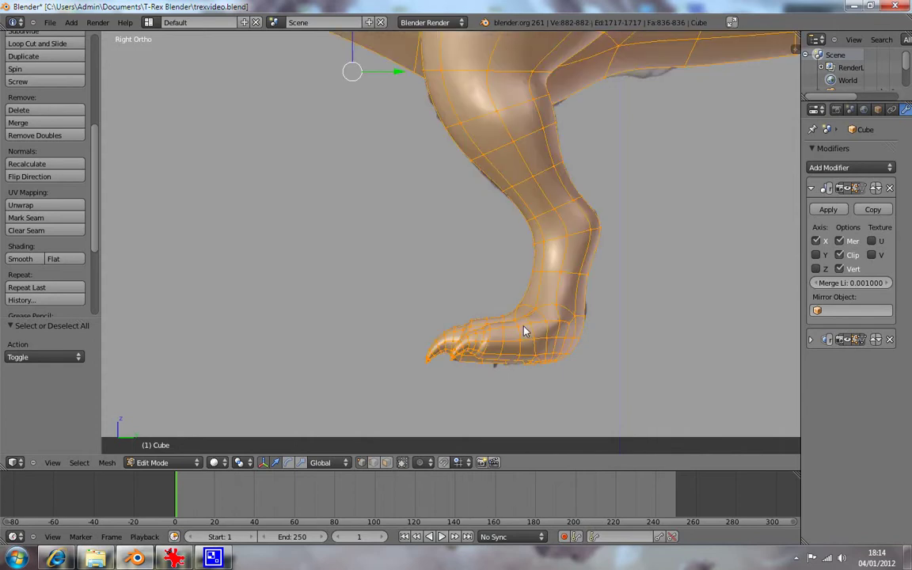
key("h")
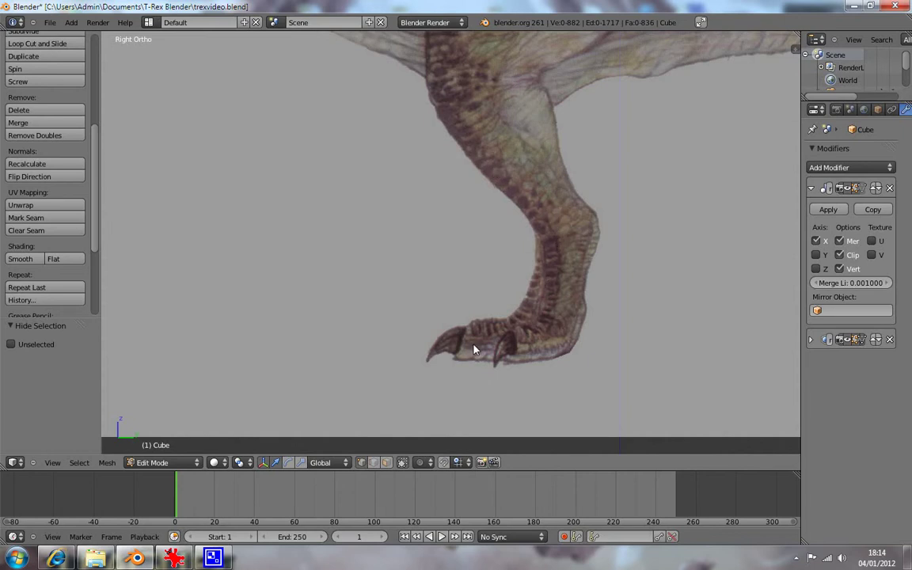
key("z")
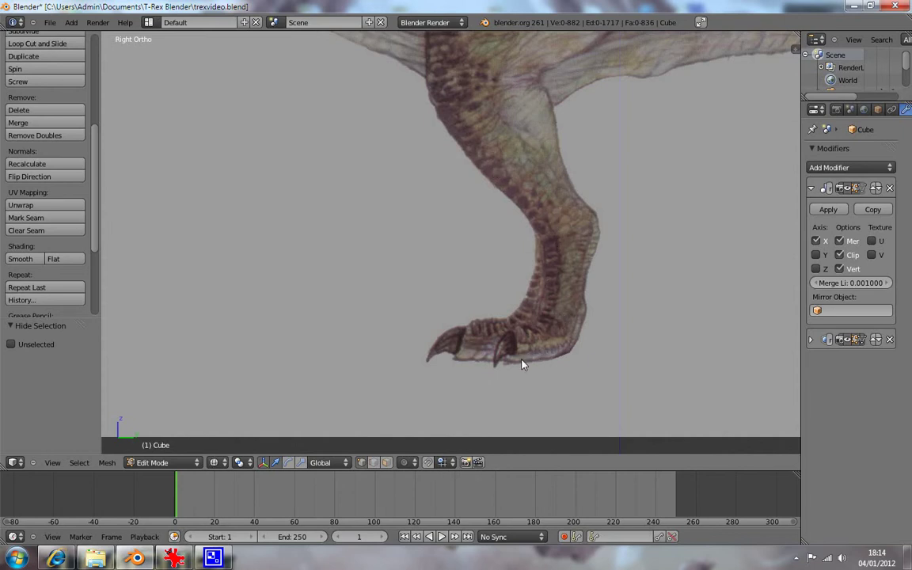
key("z")
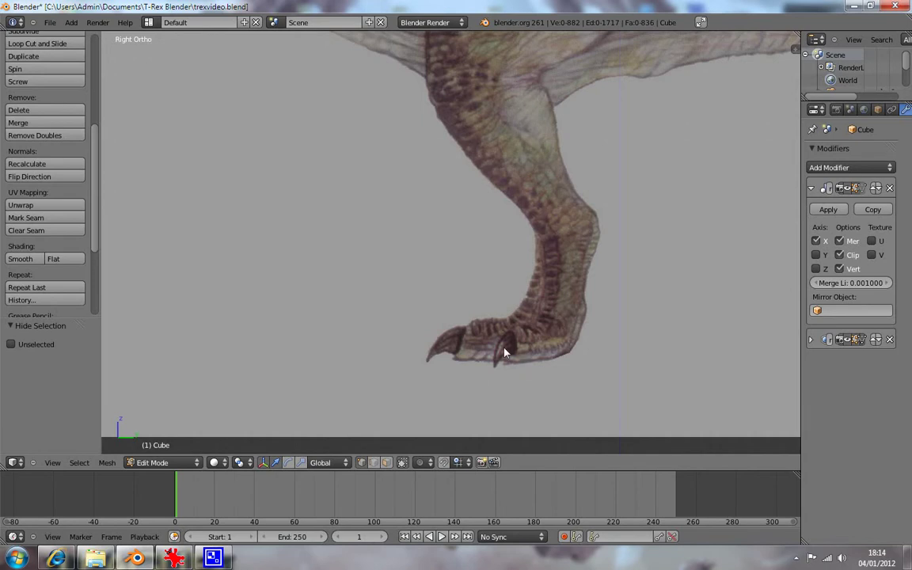
key("alt+h")
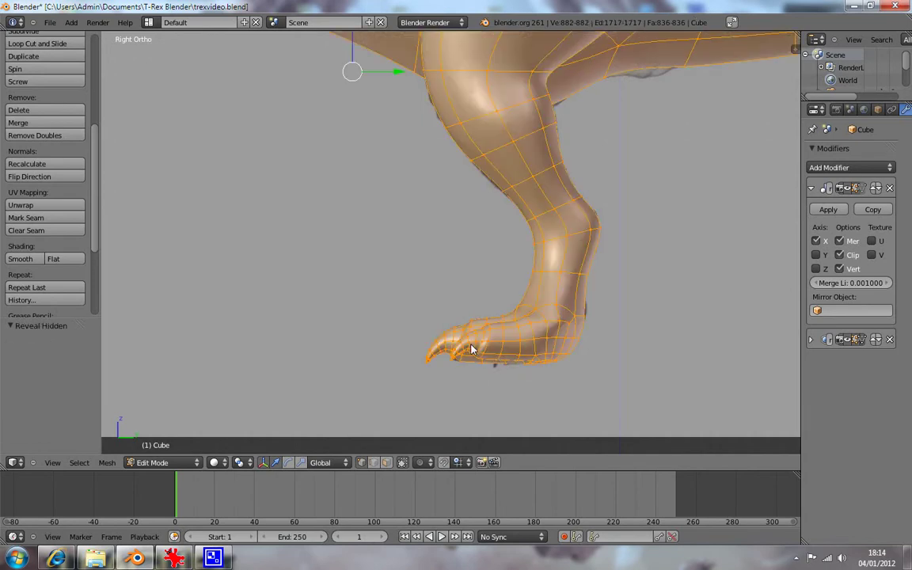
key("a")
mouse_move(523, 366)
middle_mouse_down()
mouse_move(629, 399)
mouse_move(633, 426)
middle_mouse_up()
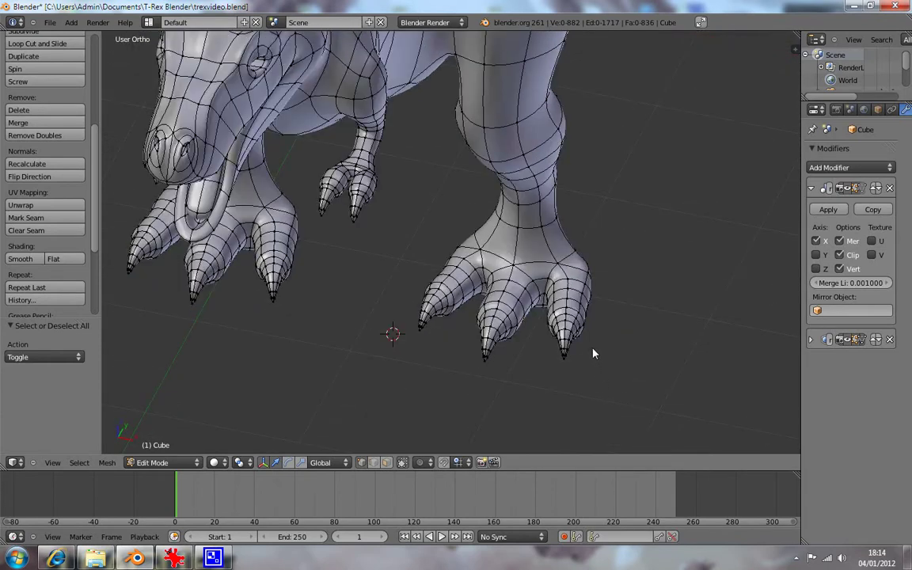
mouse_move(646, 336)
middle_mouse_down()
mouse_move(564, 290)
mouse_move(543, 228)
mouse_move(657, 326)
middle_mouse_up()
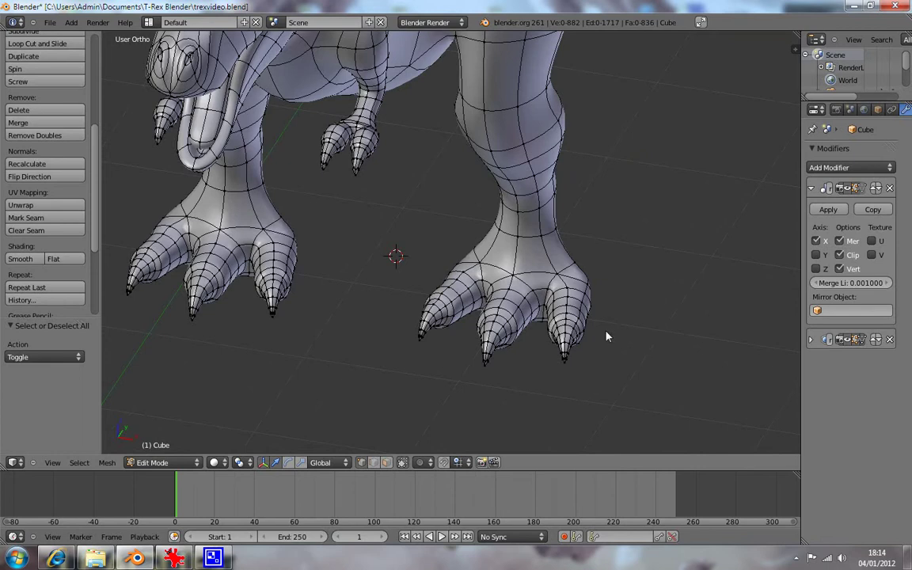
key("z")
- Box-select both outer toes, try rotating them, then undo the rotation
key("b")
left_click_drag(546, 265, 602, 372)
key("b")
left_click_drag(549, 304, 486, 266)
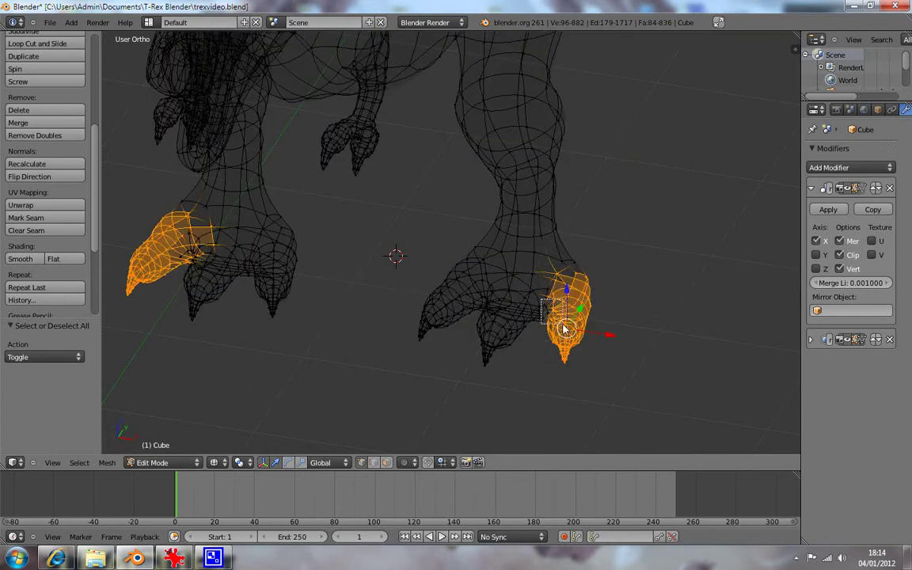
key("KP_1")
key("z")
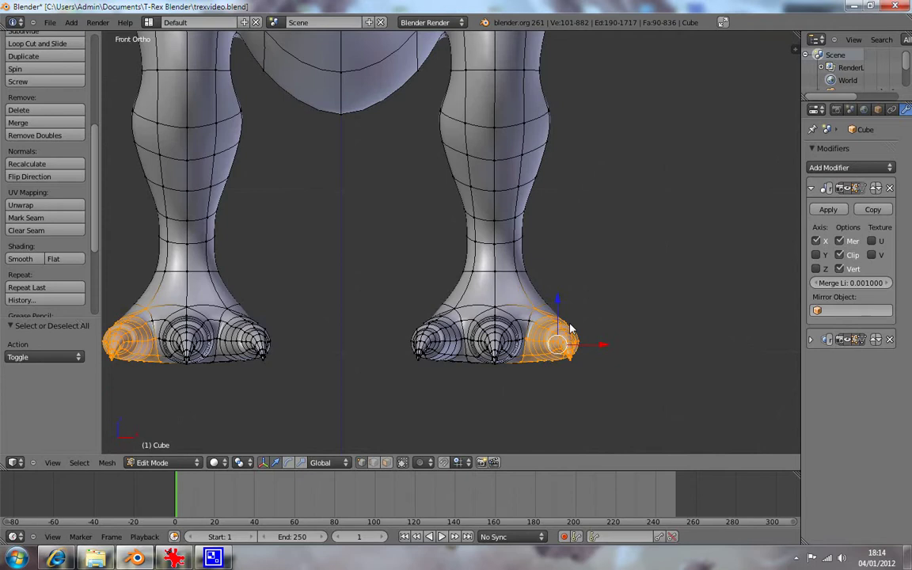
mouse_move(581, 282)
middle_mouse_down()
mouse_move(576, 368)
mouse_move(604, 281)
middle_mouse_up()
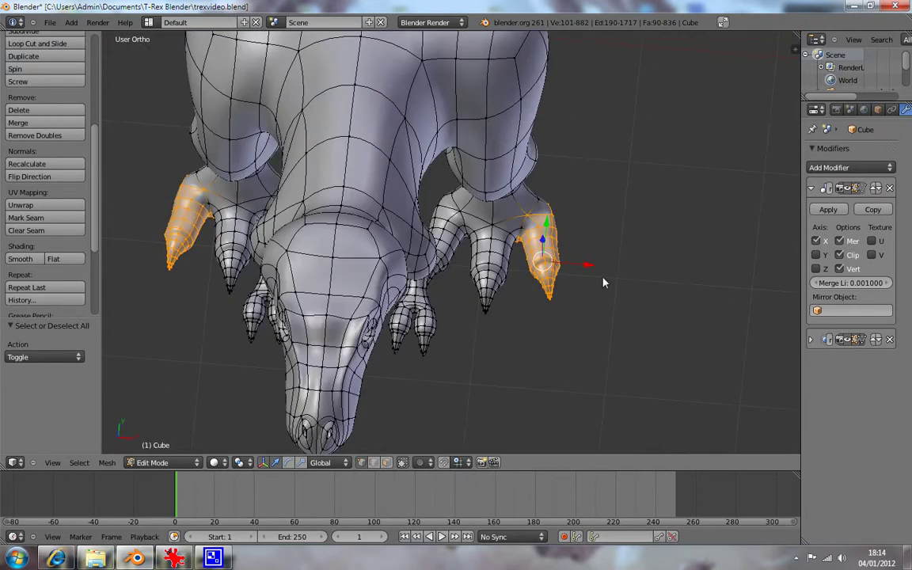
key("r")
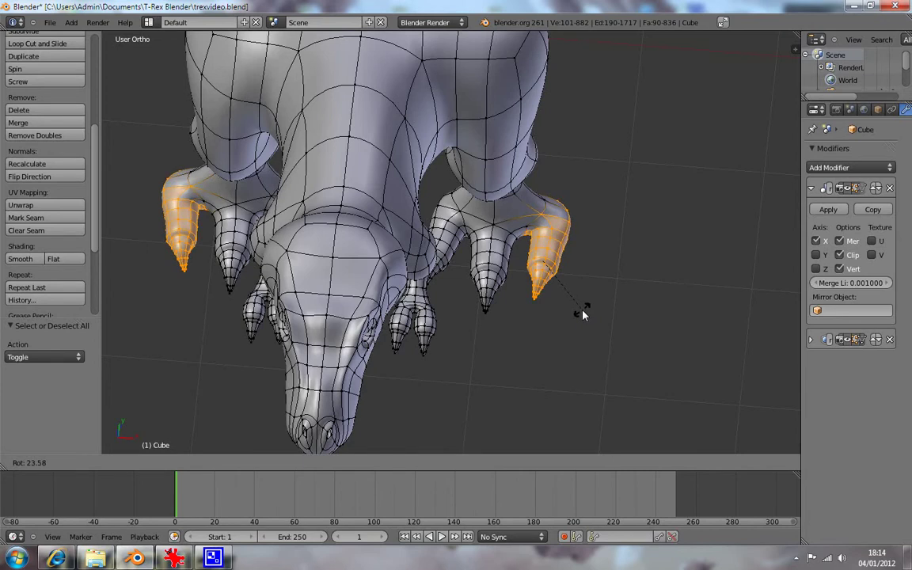
left_click(583, 315)
key("g")
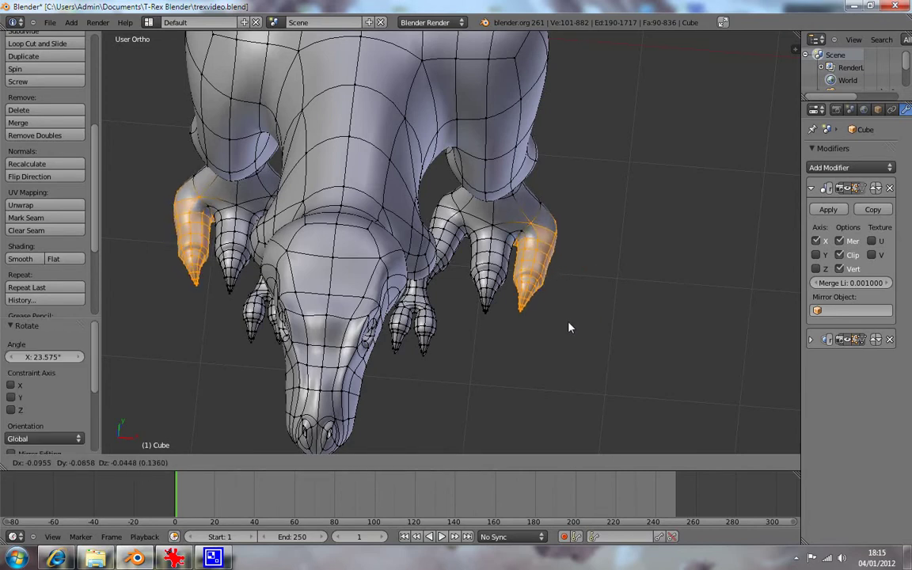
right_click(572, 327)
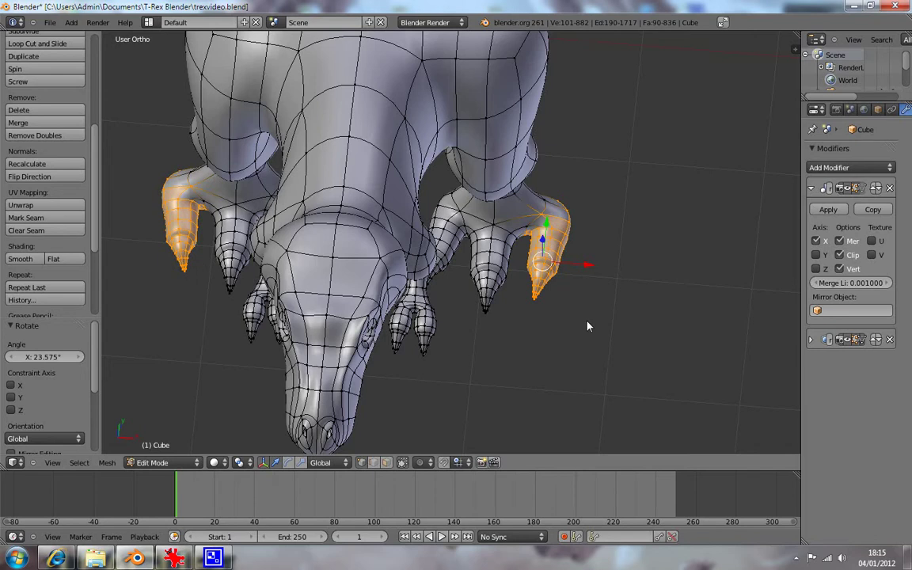
key("ctrl+z")
key("ctrl+z")
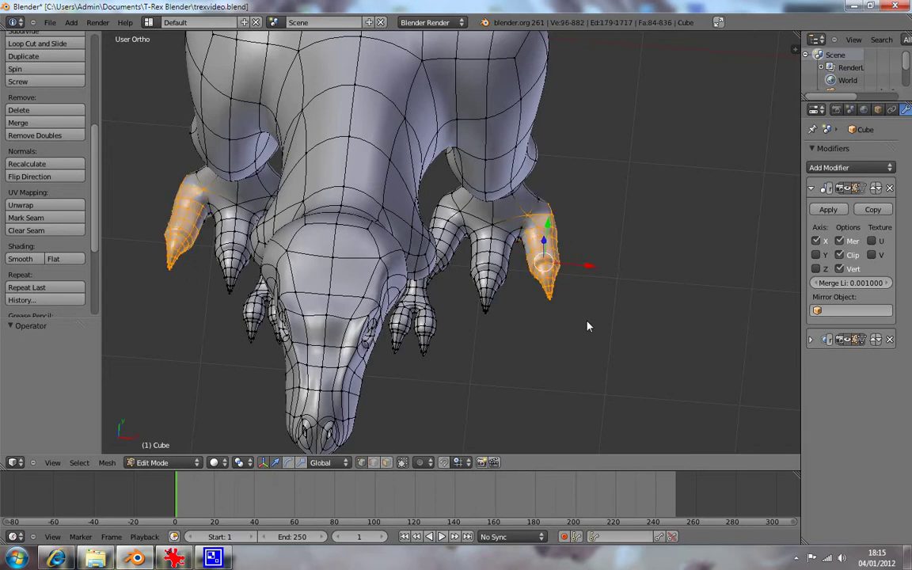
- Reselect the outer toes in wireframe and cancel a second rotation attempt
key("a")
key("z")
key("z")
key("z")
key("b")
left_click_drag(578, 197, 519, 309)
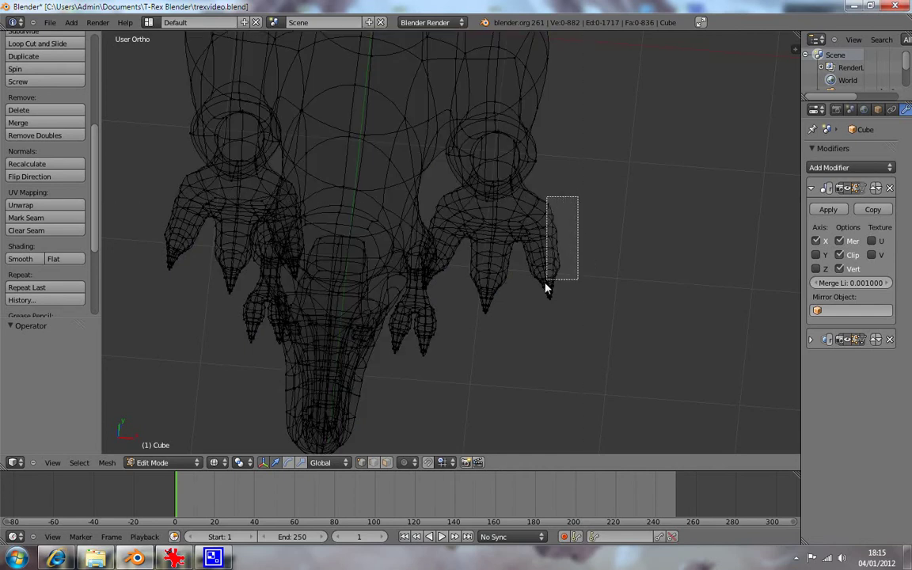
key("z")
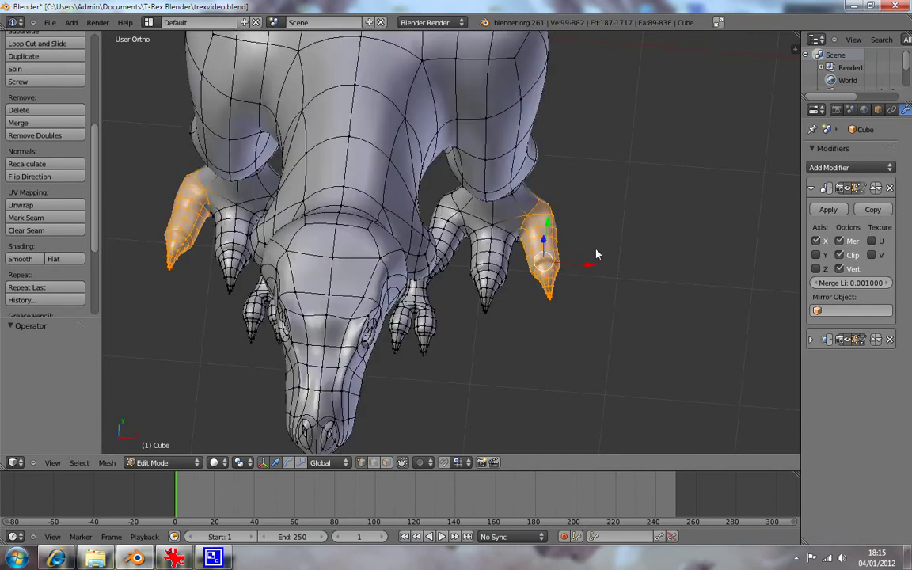
key("r")
key("Escape")
- Drop stray vertices from the outer toe selection while inspecting the feet
mouse_move(604, 229)
middle_mouse_down()
mouse_move(493, 287)
mouse_move(539, 238)
middle_mouse_up()
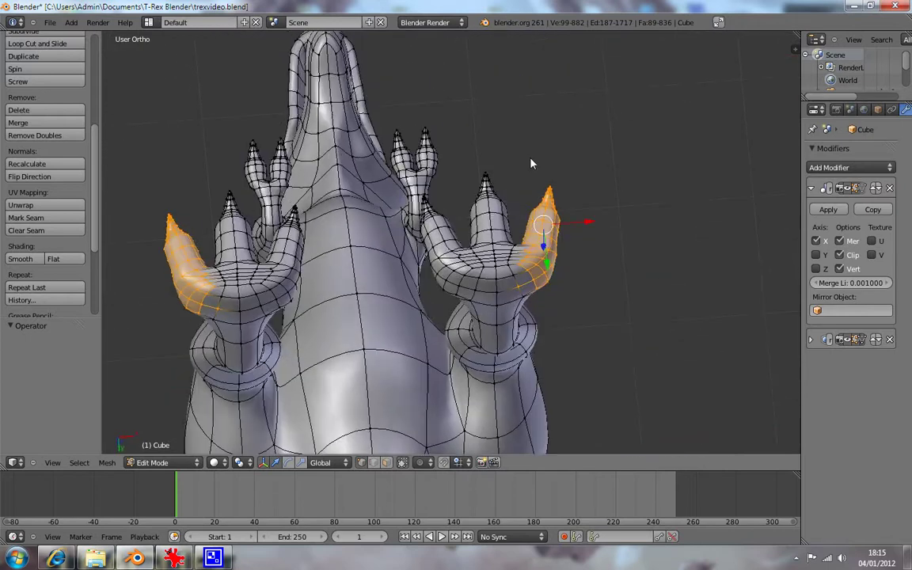
mouse_move(499, 253)
middle_mouse_down()
mouse_move(532, 377)
mouse_move(555, 320)
mouse_move(525, 367)
middle_mouse_up()
mouse_move(576, 291)
middle_mouse_down()
mouse_move(578, 331)
mouse_move(586, 299)
mouse_move(562, 264)
mouse_move(541, 363)
mouse_move(502, 273)
mouse_move(411, 316)
mouse_move(388, 345)
mouse_move(385, 326)
middle_mouse_up()
mouse_move(504, 351)
middle_mouse_down()
mouse_move(445, 370)
mouse_move(470, 407)
mouse_move(555, 386)
mouse_move(535, 367)
mouse_move(546, 325)
mouse_move(560, 335)
mouse_move(541, 342)
middle_mouse_up()
right_click(531, 348, "shift")
mouse_move(537, 385)
middle_mouse_down()
mouse_move(524, 356)
mouse_move(516, 259)
mouse_move(600, 352)
mouse_move(600, 368)
middle_mouse_up()
right_click(512, 298, "shift")
right_click(512, 298, "shift")
right_click(516, 259, "shift")
- Check the toes from front and top, deselect, and view the T-rex side-on against its reference
key("KP_1")
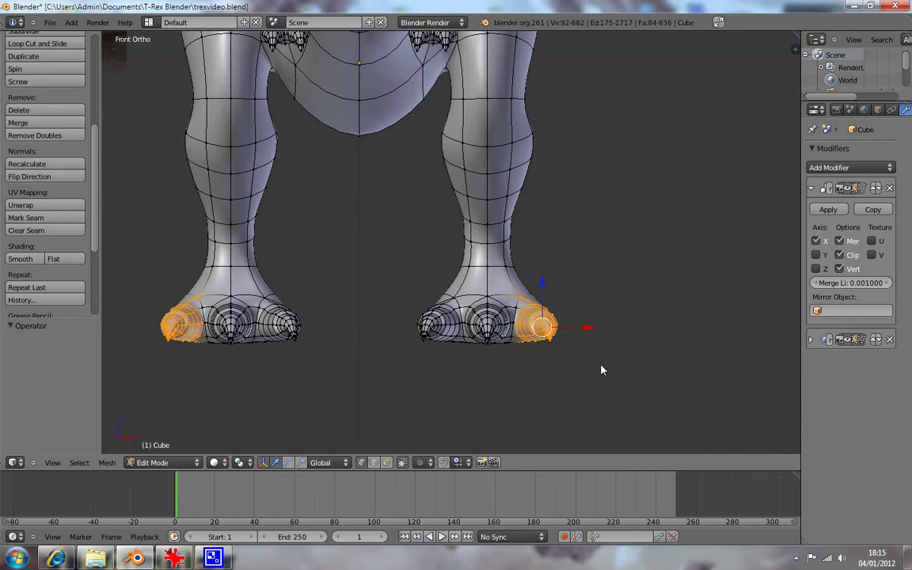
key("KP_7")
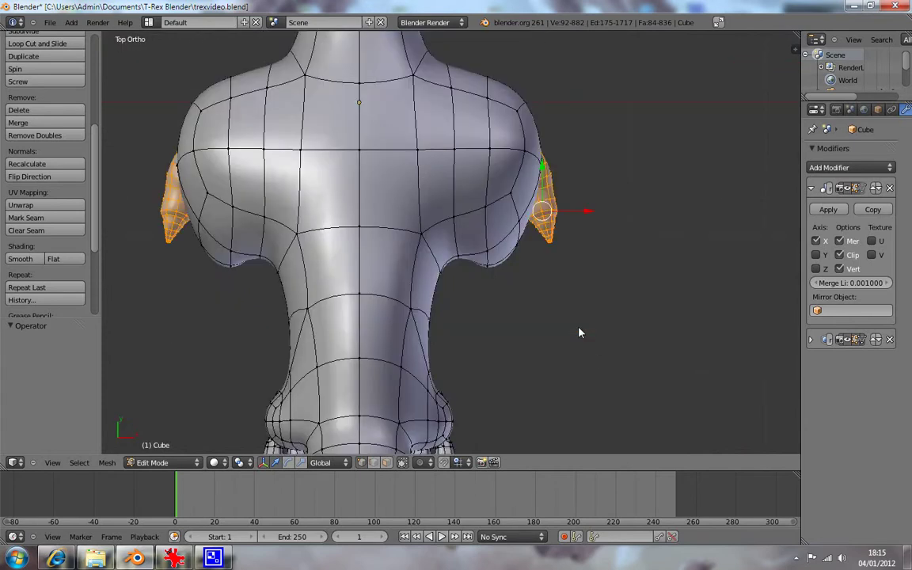
key("KP_1")
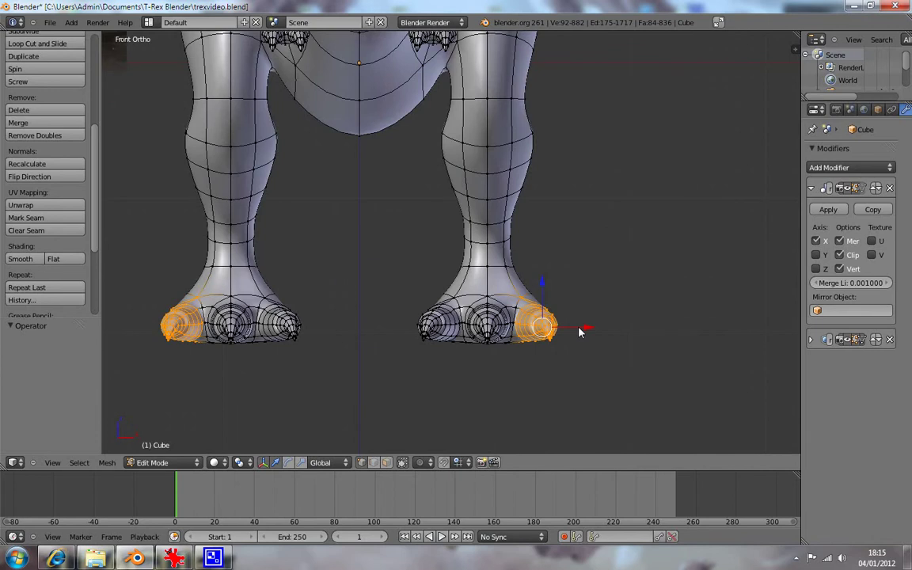
key("a")
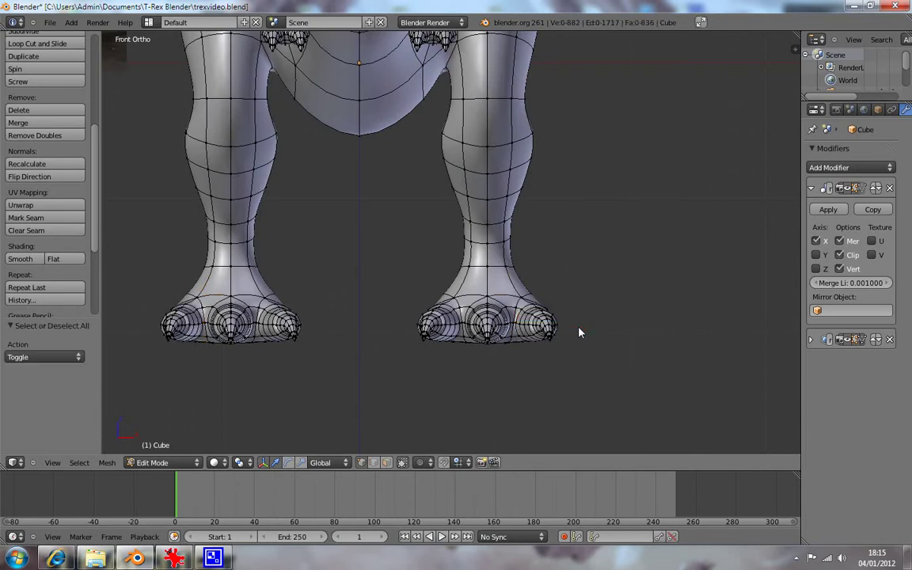
key("KP_3")
scroll(580, 332, "down", 5)
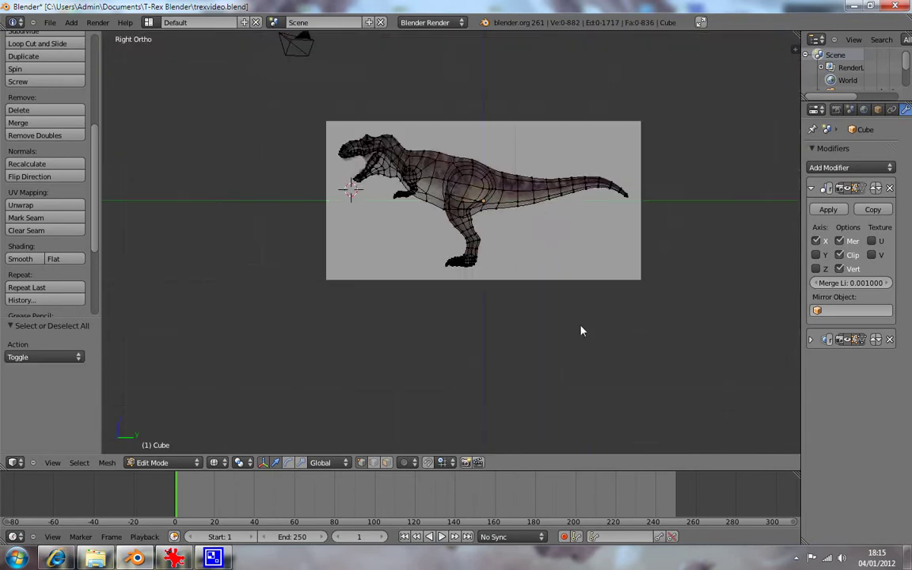
- Box-select the body above the lower legs and hide it, leaving only legs and feet
scroll(419, 218, "up", 3)
key("b")
left_click_drag(253, 53, 789, 215)
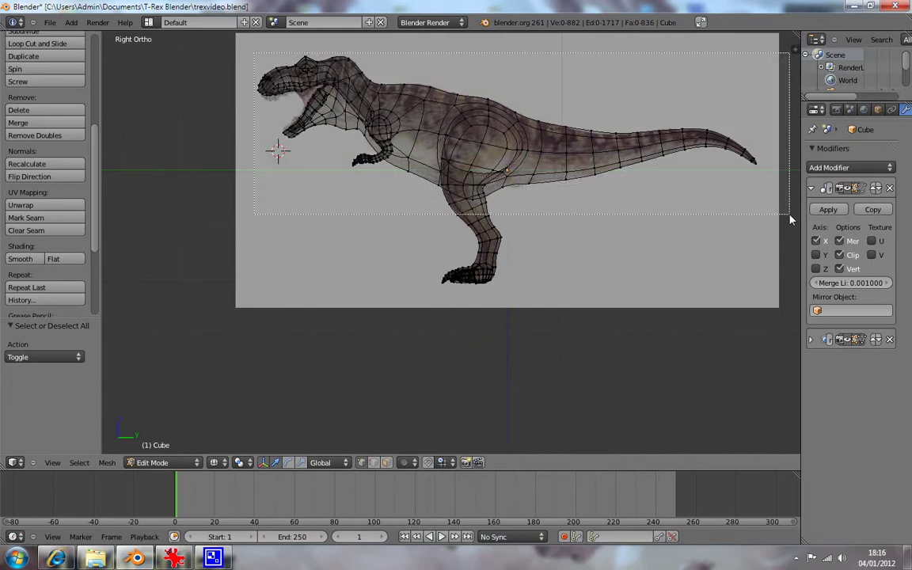
key("h")
key("z")
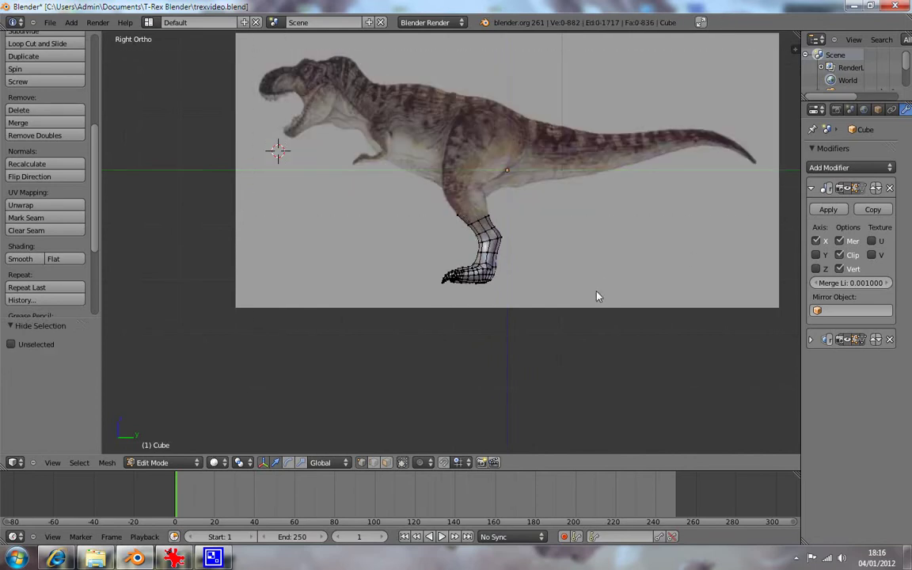
key("KP_1")
scroll(593, 317, "up", 5)
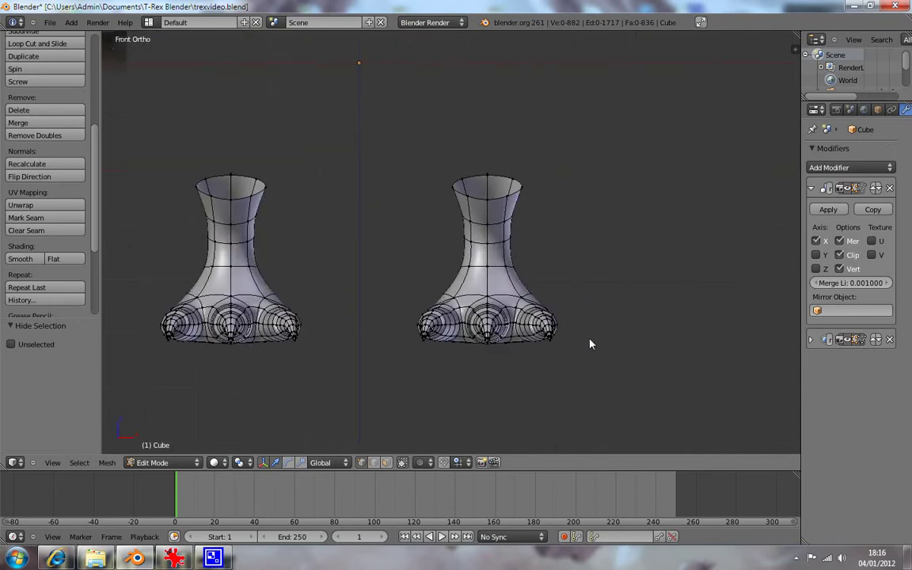
middle_click_drag(543, 358, 514, 383)
- Box-select the right foot's outer toe and inspect it in wireframe
key("b")
left_click_drag(527, 299, 574, 360)
middle_click_drag(573, 360, 566, 342)
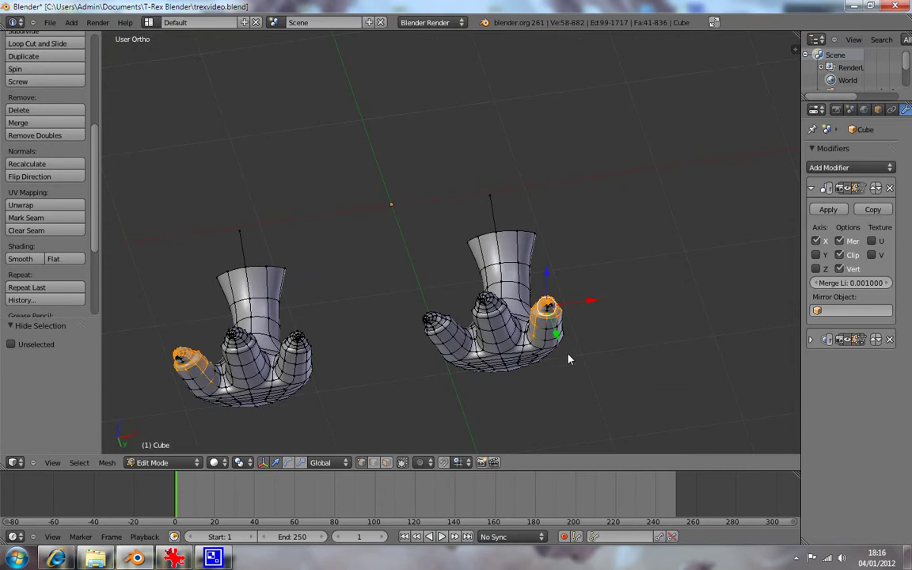
key("z")
mouse_move(559, 356)
middle_mouse_down()
mouse_move(494, 331)
mouse_move(511, 370)
mouse_move(557, 300)
middle_mouse_up()
scroll(557, 301, "up", 3)
- Add a foot edge loop and extra vertices to the selection, then deselect and return to solid shading
mouse_move(480, 370)
middle_mouse_down()
mouse_move(411, 336)
mouse_move(443, 313)
middle_mouse_up()
left_click(474, 317, "alt+shift")
left_click(429, 287, "alt+shift")
mouse_move(466, 325)
middle_mouse_down()
mouse_move(372, 310)
mouse_move(300, 250)
mouse_move(431, 325)
middle_mouse_up()
key("a")
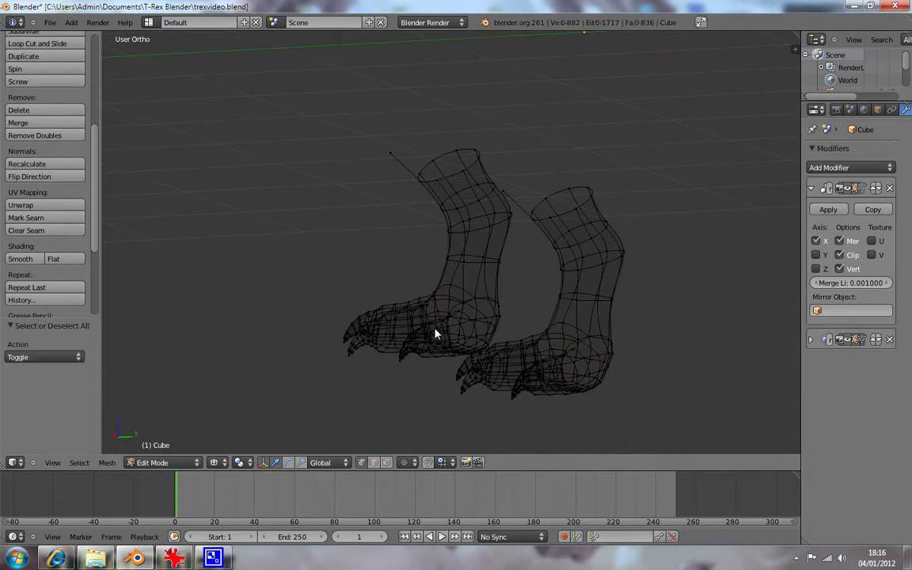
key("z")
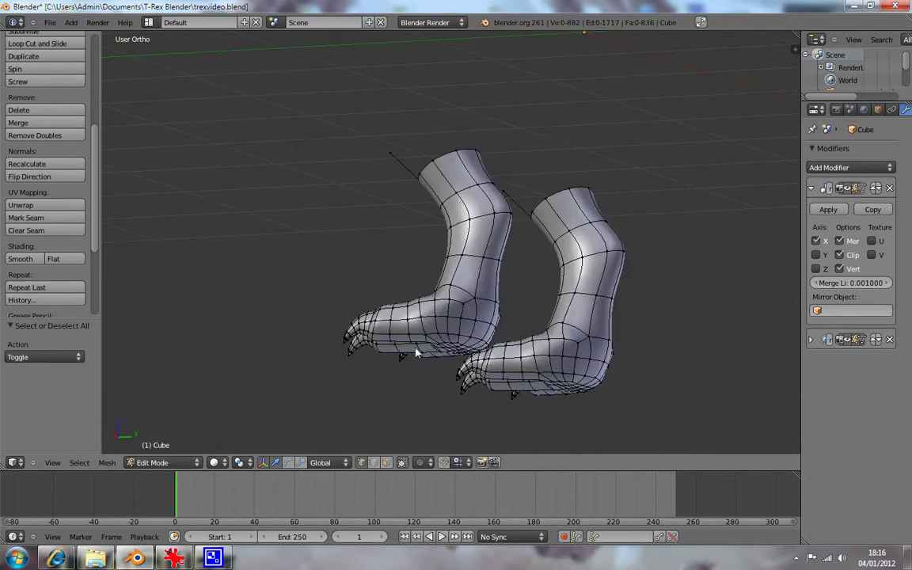
mouse_move(425, 361)
middle_mouse_down()
mouse_move(596, 259)
mouse_move(466, 243)
mouse_move(567, 277)
mouse_move(441, 244)
middle_mouse_up()
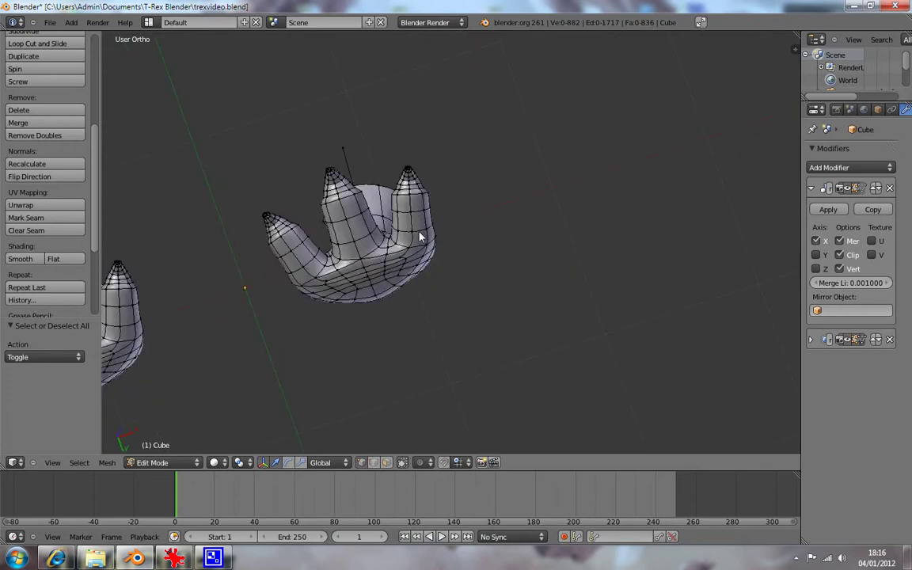
- Loop-select the outer toe's edge loops from its base to the tip
right_click(420, 227, "alt")
right_click(420, 211, "alt+shift")
right_click(420, 197, "alt+shift")
right_click(417, 194, "alt+shift")
right_click(415, 190, "alt+shift")
right_click(412, 188, "alt+shift")
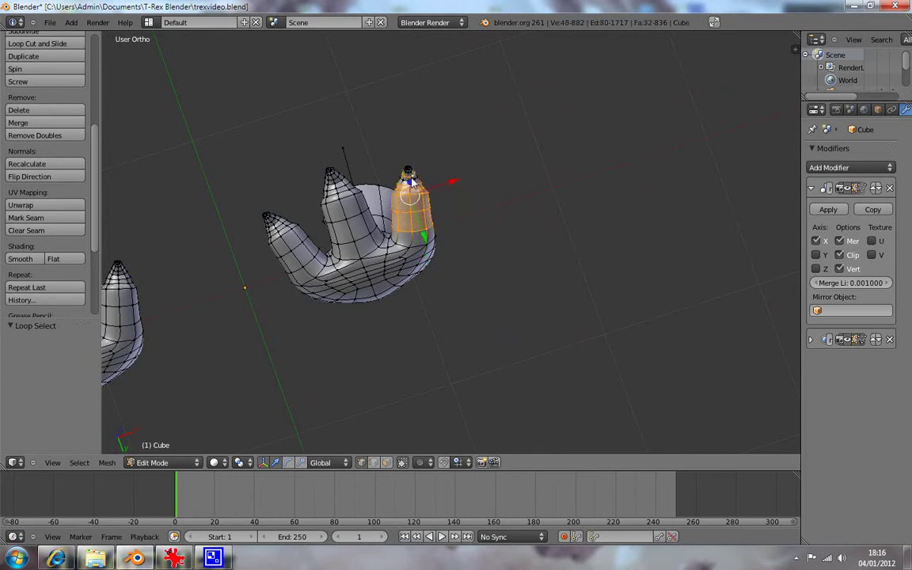
right_click(410, 182, "alt+shift")
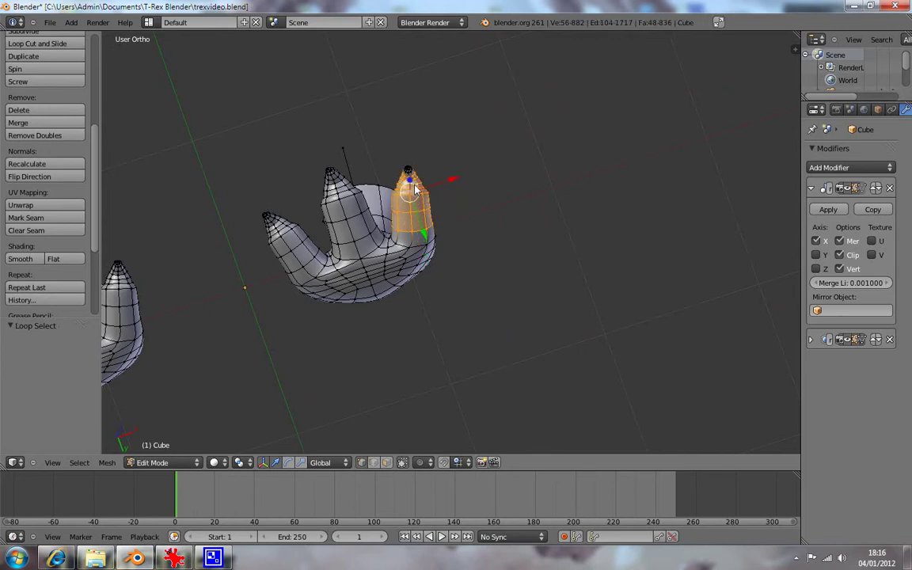
middle_click_drag(433, 190, 483, 299)
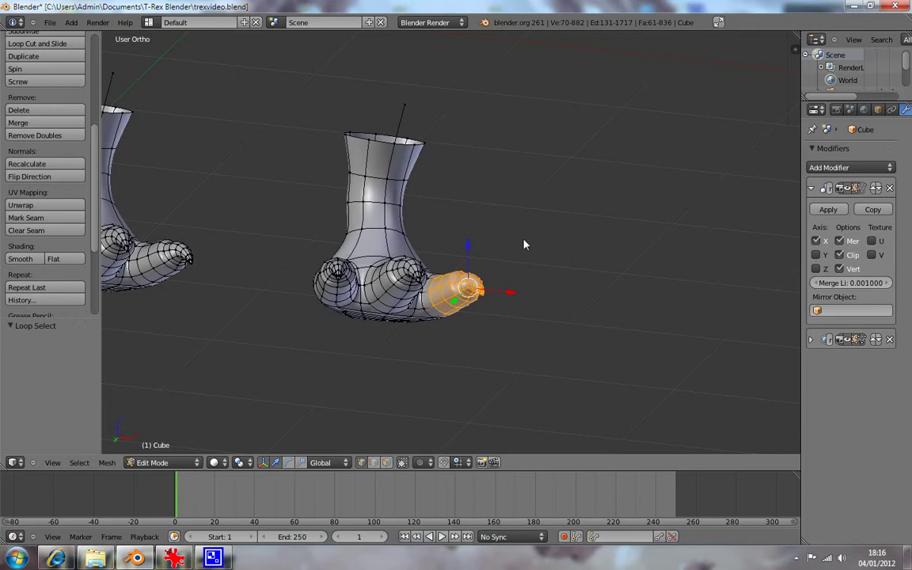
mouse_move(519, 259)
middle_mouse_down()
mouse_move(403, 333)
mouse_move(430, 318)
middle_mouse_up()
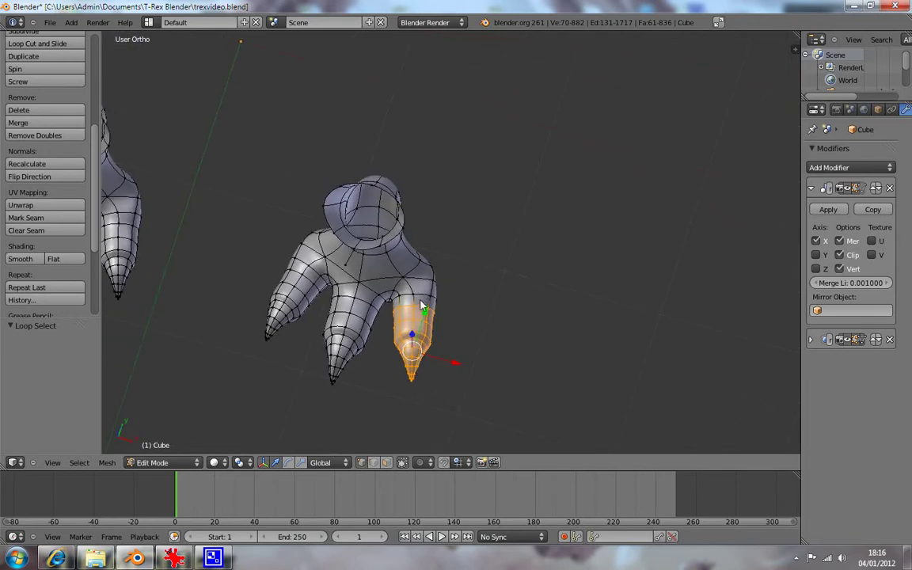
left_click(425, 302, "alt+shift")
- Add more edge loops to the toe selection, extending it up toward the foot
key("KP_7")
key("r")
key("Escape")
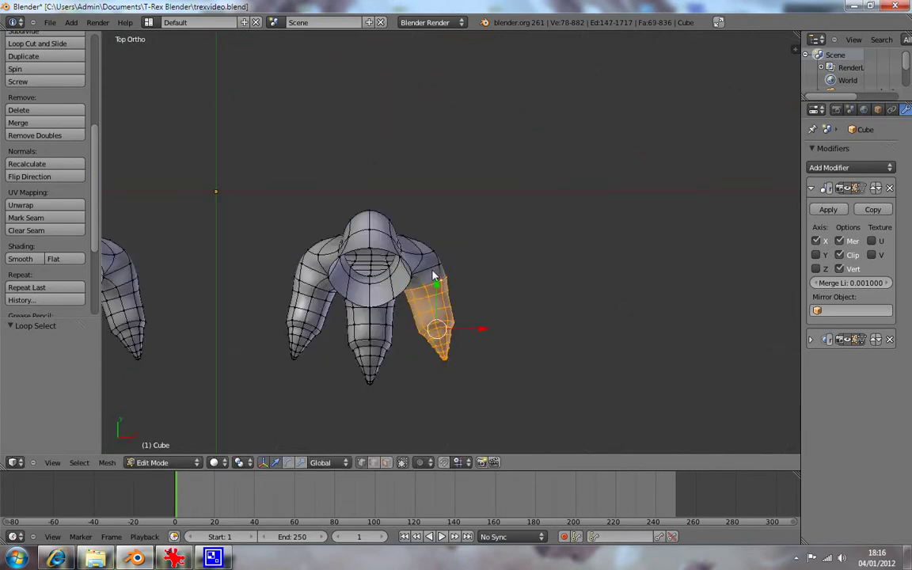
left_click(399, 289, "alt+shift")
mouse_move(397, 324)
middle_mouse_down()
mouse_move(432, 330)
mouse_move(440, 301)
middle_mouse_up()
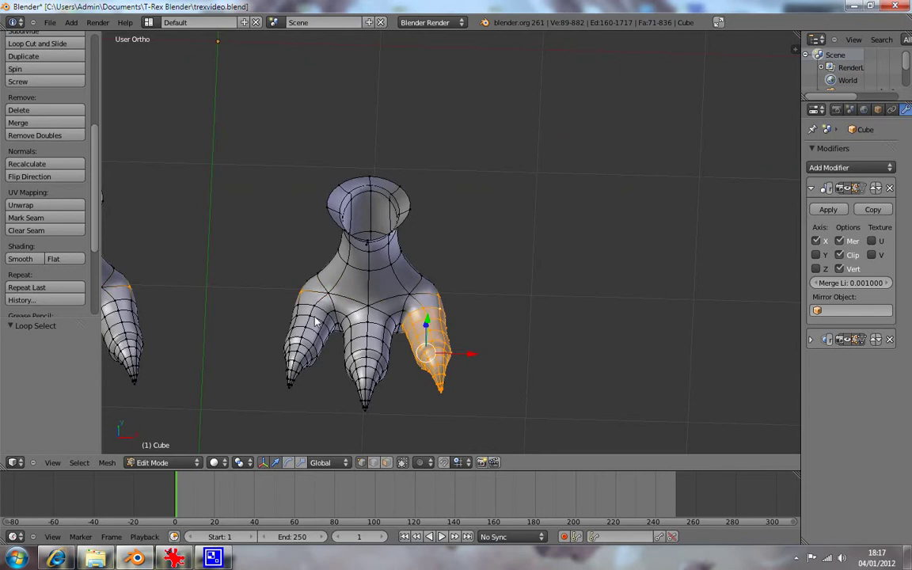
mouse_move(330, 300)
middle_mouse_down()
mouse_move(470, 350)
mouse_move(544, 303)
middle_mouse_up()
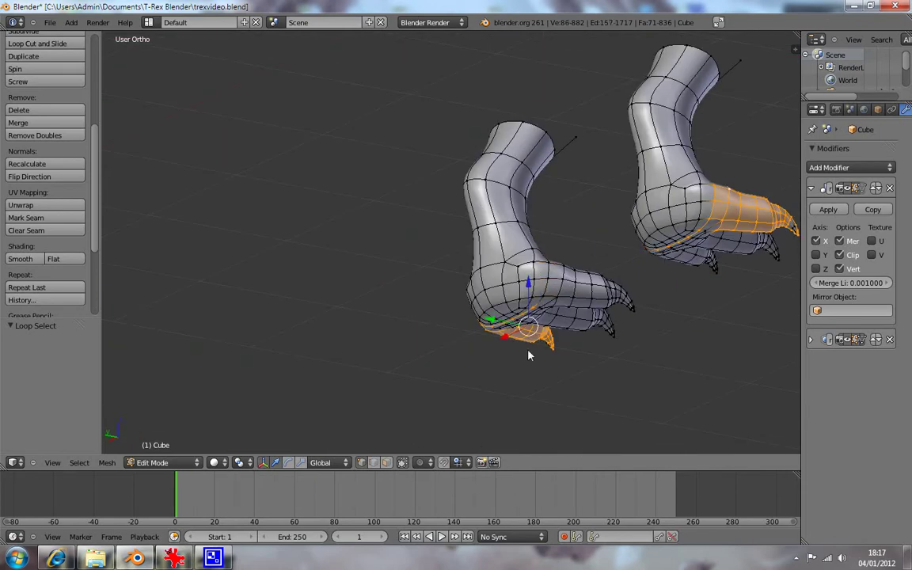
middle_click_drag(527, 356, 547, 226)
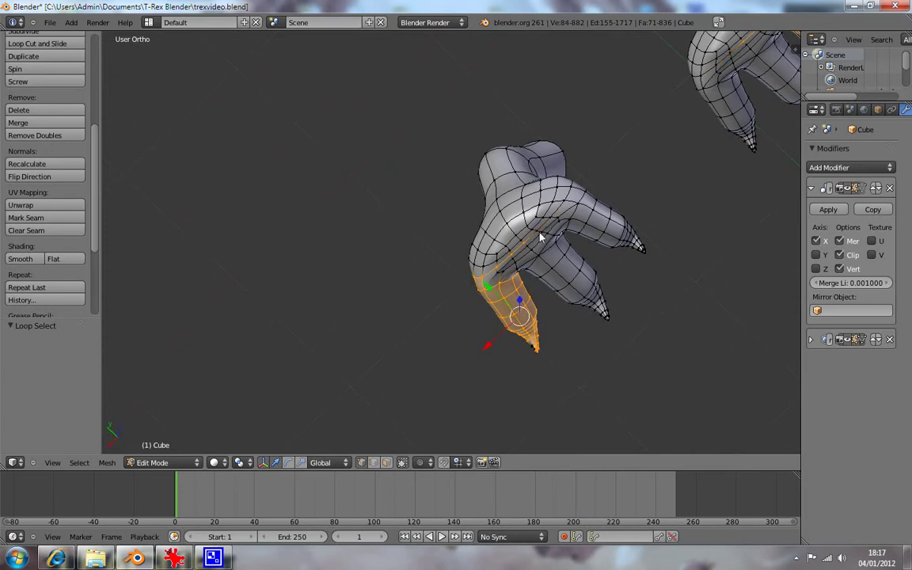
right_click(510, 263, "alt+shift")
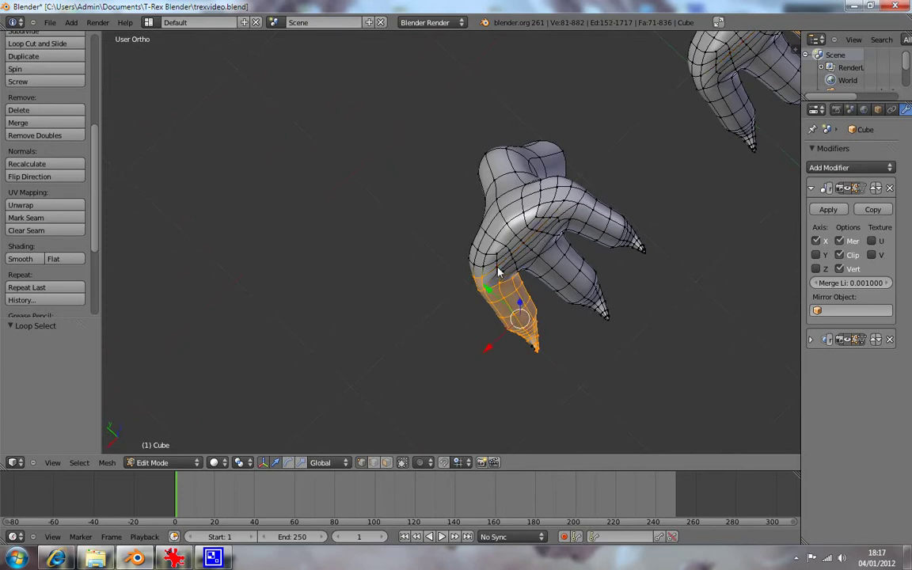
mouse_move(499, 270)
middle_mouse_down()
mouse_move(480, 380)
mouse_move(507, 411)
middle_mouse_up()
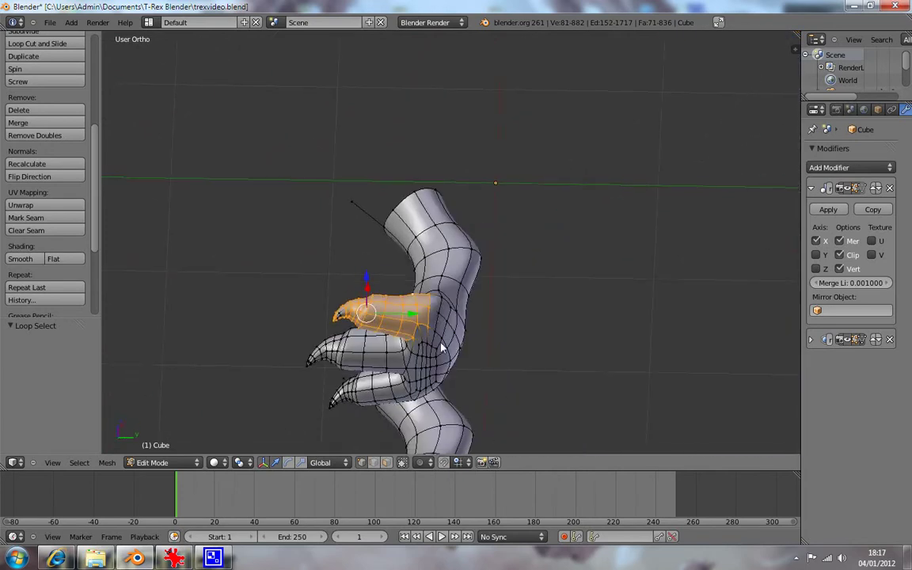
- Try rotating the toe from the top view, then undo the rotation
key("KP_7")
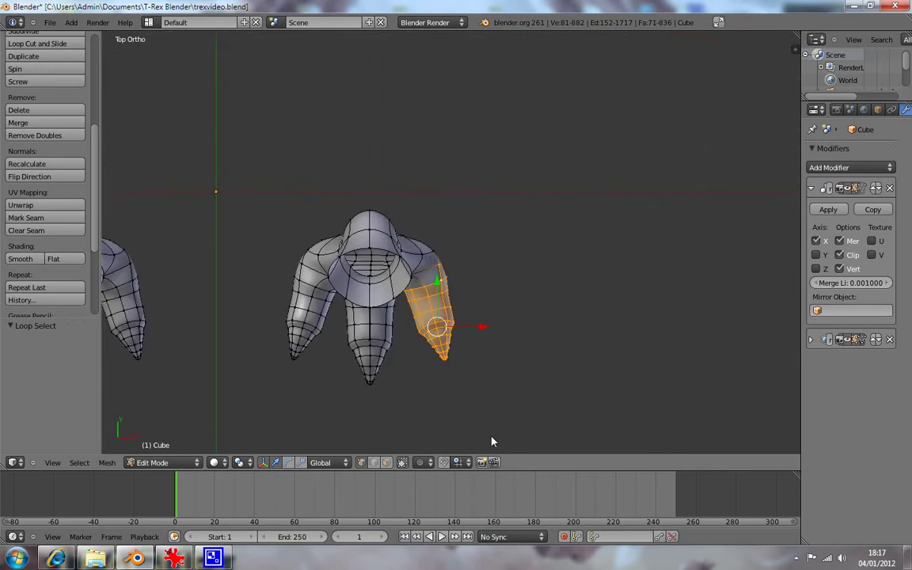
key("r")
left_click(519, 401)
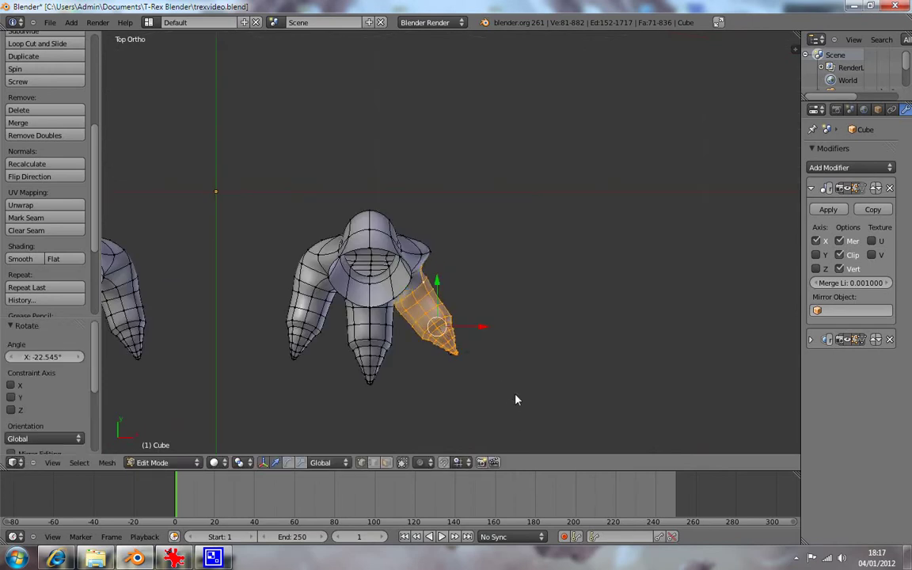
key("g")
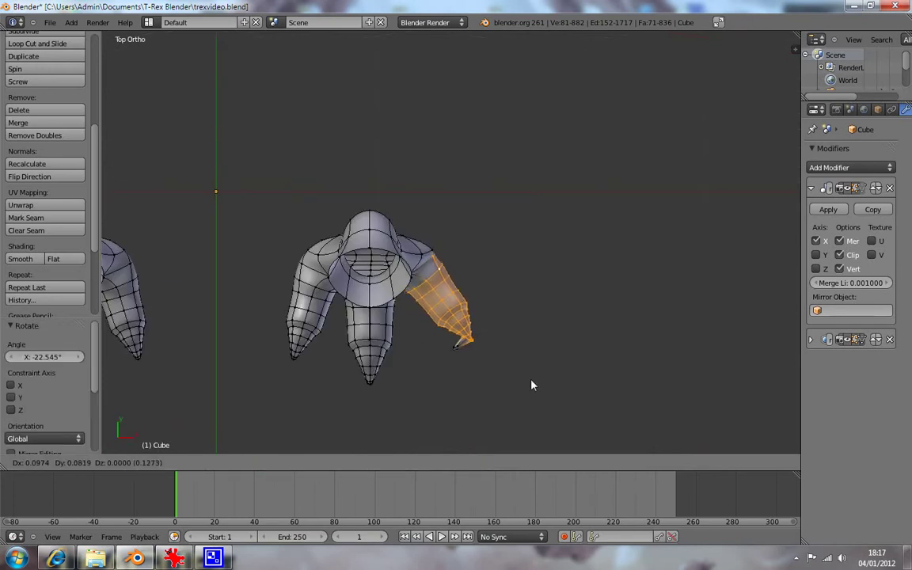
right_click(532, 383)
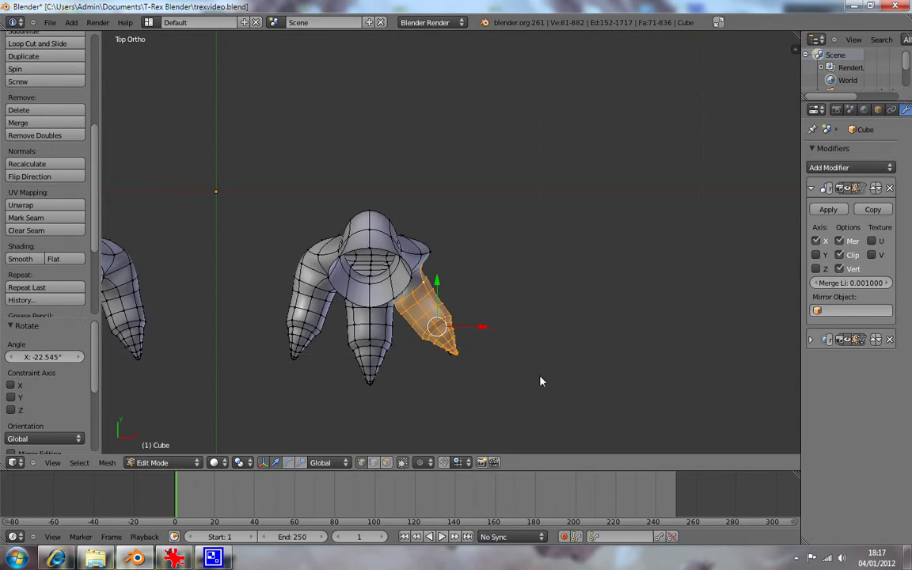
key("ctrl+z")
- Rotate the fully selected toe about -25° outward, shift it slightly, then check the side view
middle_click_drag(479, 390, 418, 269)
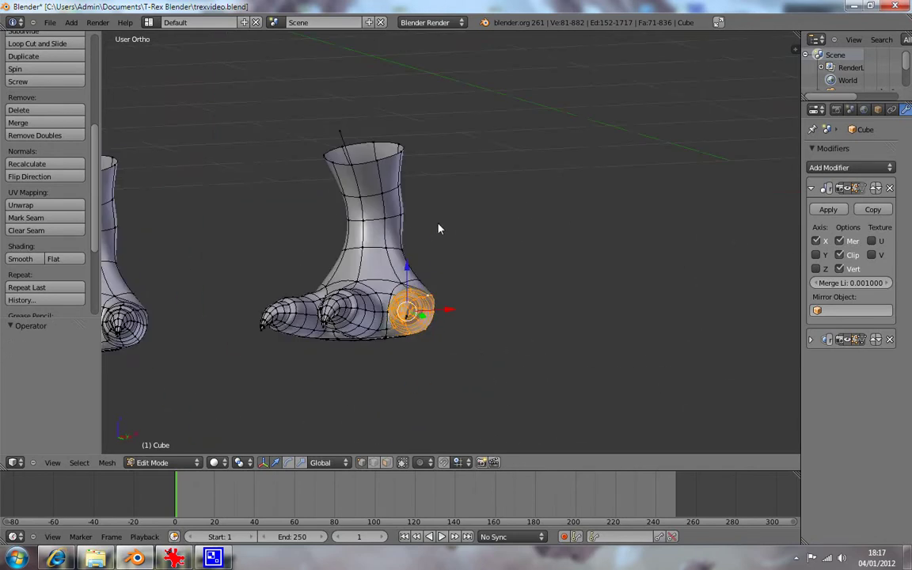
left_click_drag(418, 269, 440, 287)
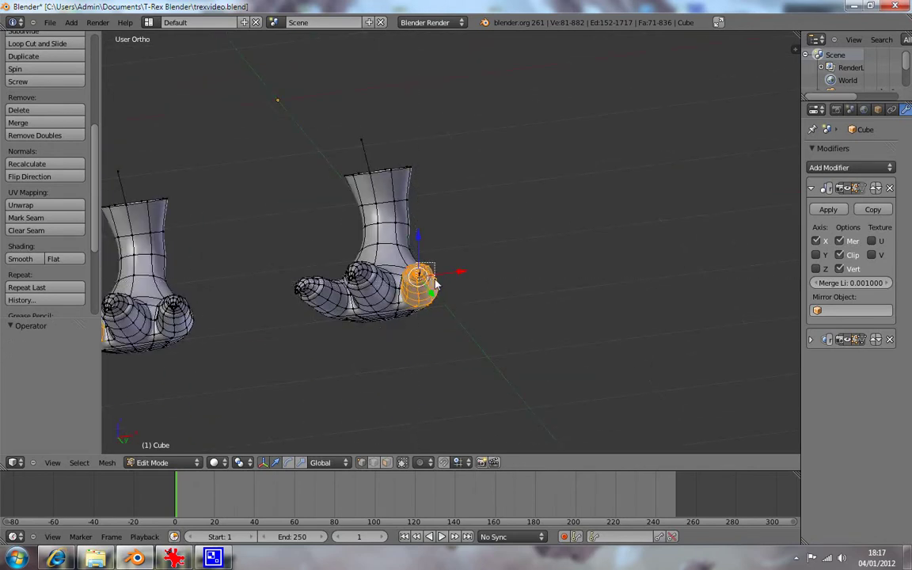
key("KP_7")
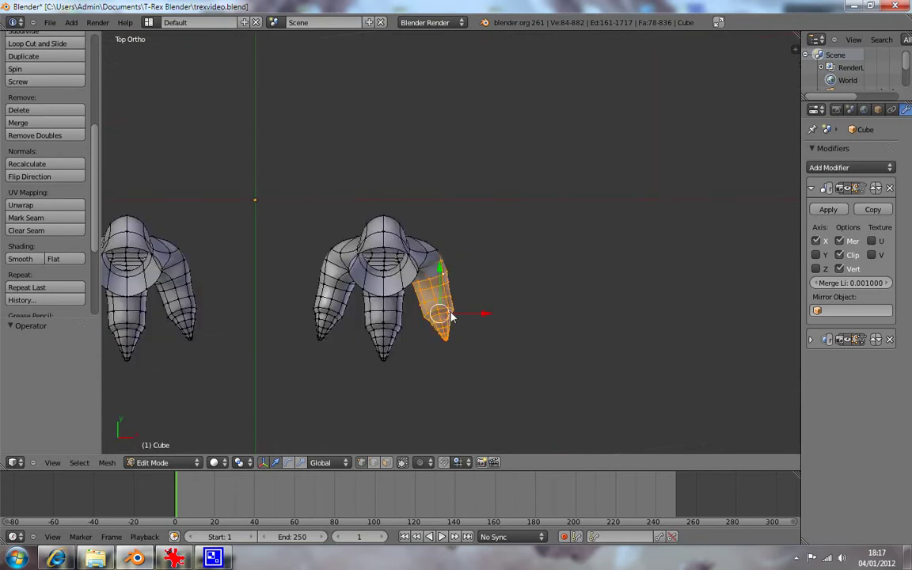
key("r")
left_click(479, 291)
key("g")
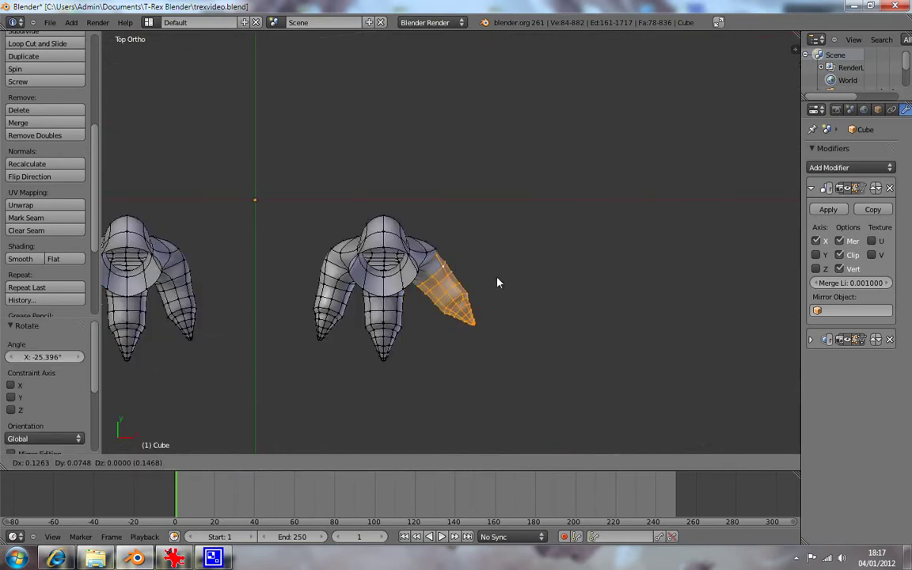
left_click(496, 283)
key("KP_3")
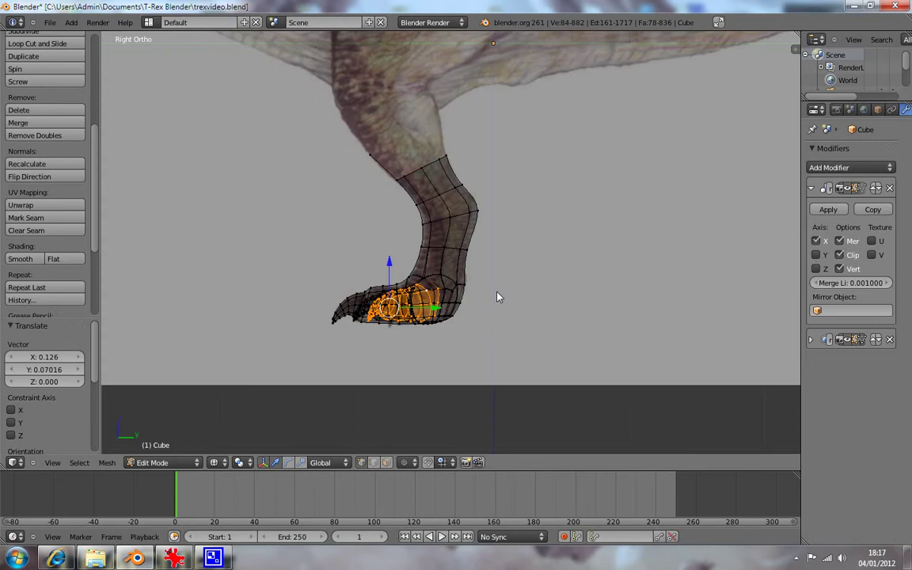
- In solid shading, reveal all hidden mesh, toggling it off once to compare with the reference
key("Tab")
key("Tab")
key("alt+z")
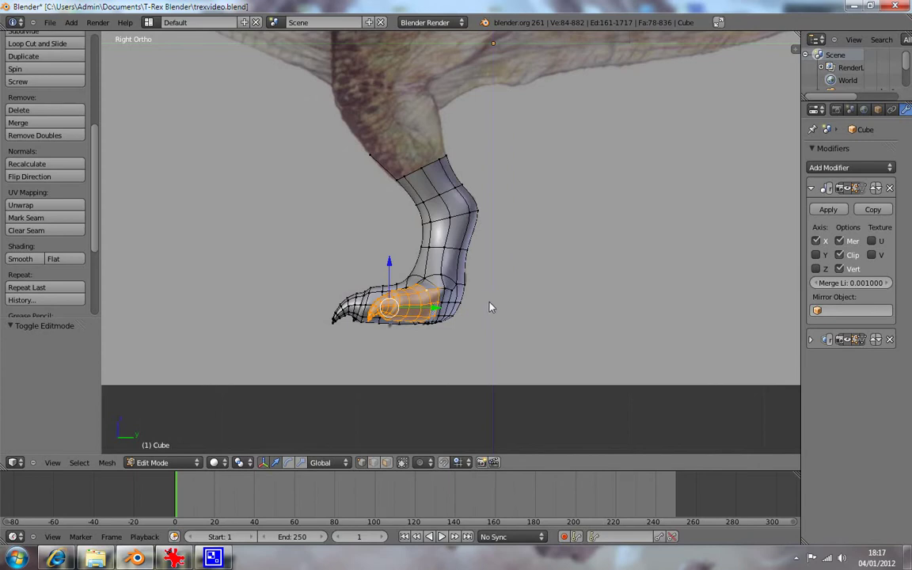
key("a")
key("a")
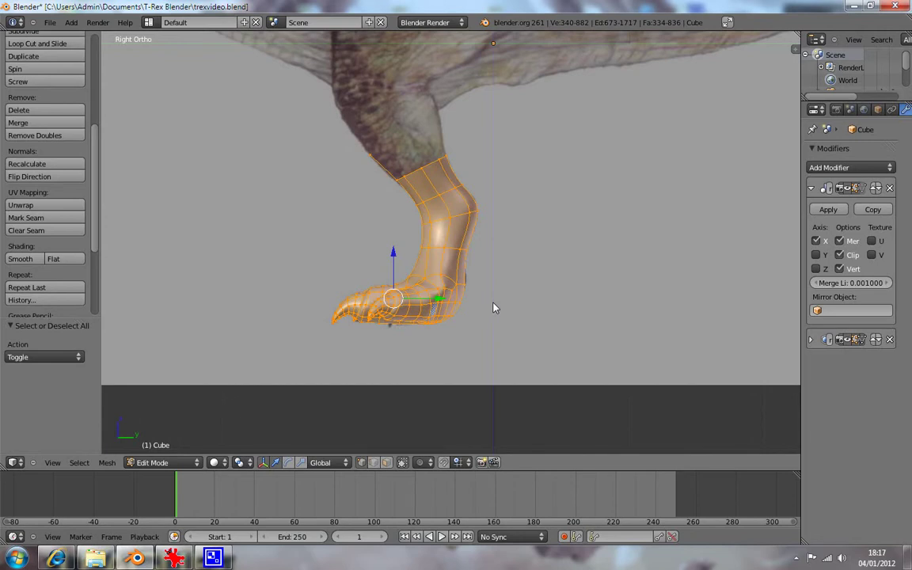
key("alt+h")
key("h")
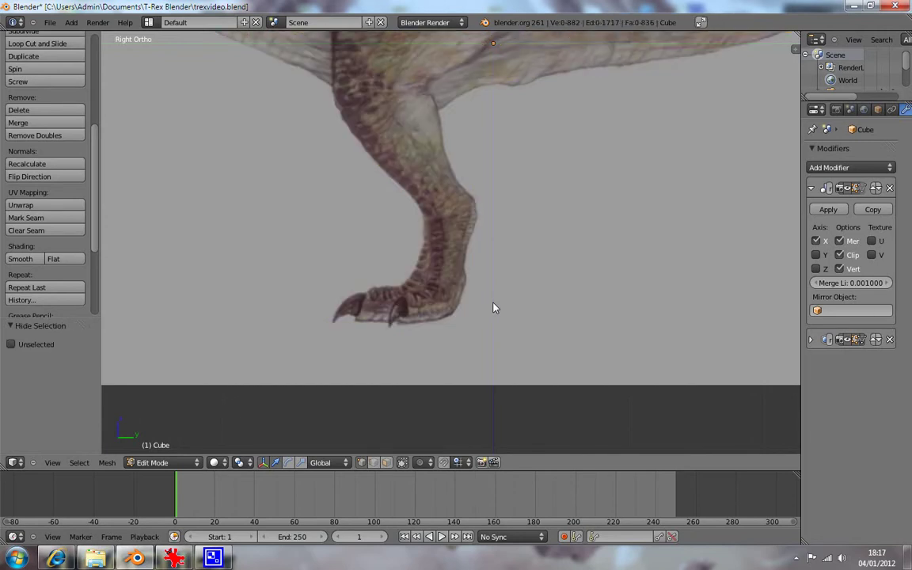
key("alt+h")
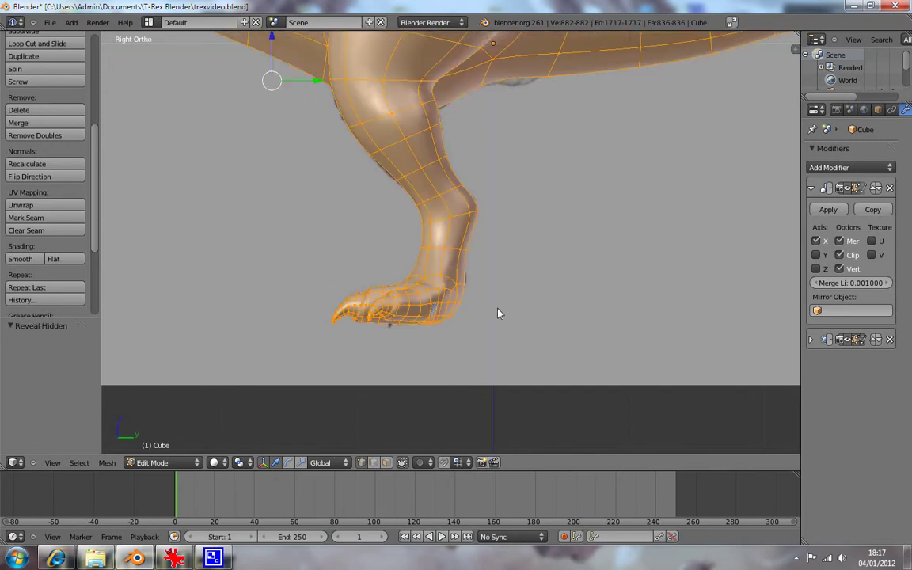
- Deselect the whole mesh and orbit to a near-front view of the legs and claws
key("s")
key("Escape")
key("a")
mouse_move(436, 344)
middle_mouse_down()
mouse_move(513, 364)
mouse_move(492, 384)
middle_mouse_up()
mouse_move(321, 354)
middle_mouse_down()
mouse_move(387, 356)
mouse_move(336, 337)
mouse_move(348, 345)
middle_mouse_up()
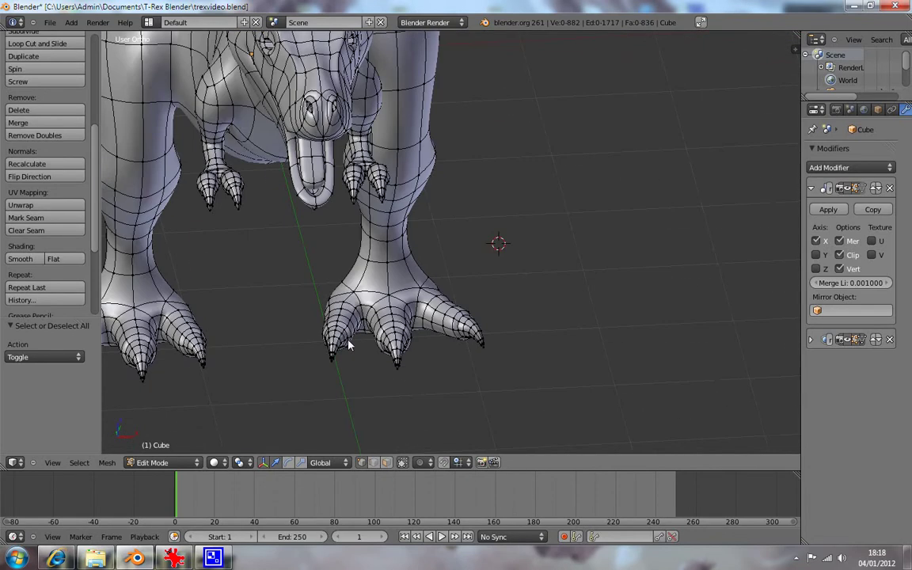
key("KP_1")
mouse_move(434, 287)
middle_mouse_down()
mouse_move(401, 375)
mouse_move(442, 284)
mouse_move(410, 228)
mouse_move(460, 271)
mouse_move(431, 377)
mouse_move(559, 334)
mouse_move(577, 347)
mouse_move(554, 299)
mouse_move(624, 346)
middle_mouse_up()
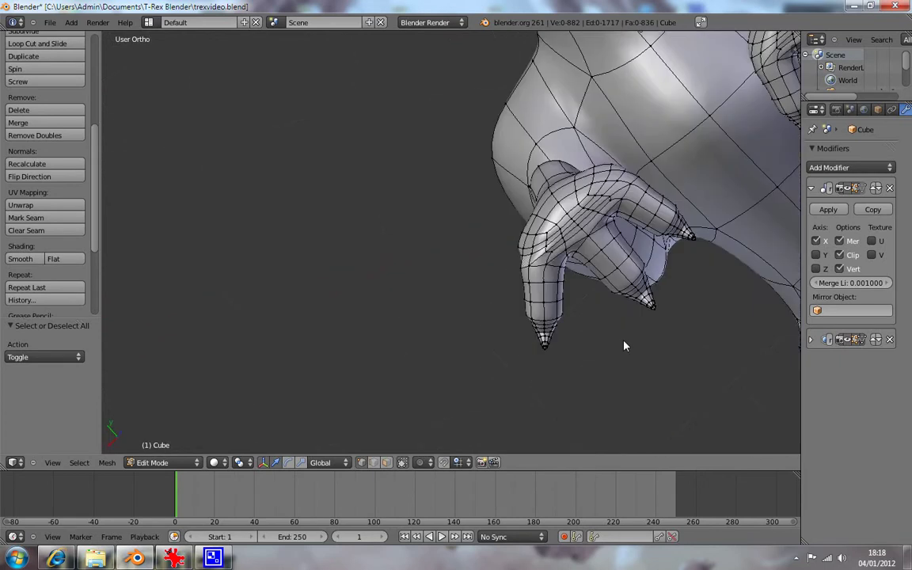
key("KP_1")
mouse_move(443, 350)
middle_mouse_down()
mouse_move(417, 392)
mouse_move(391, 410)
middle_mouse_up()
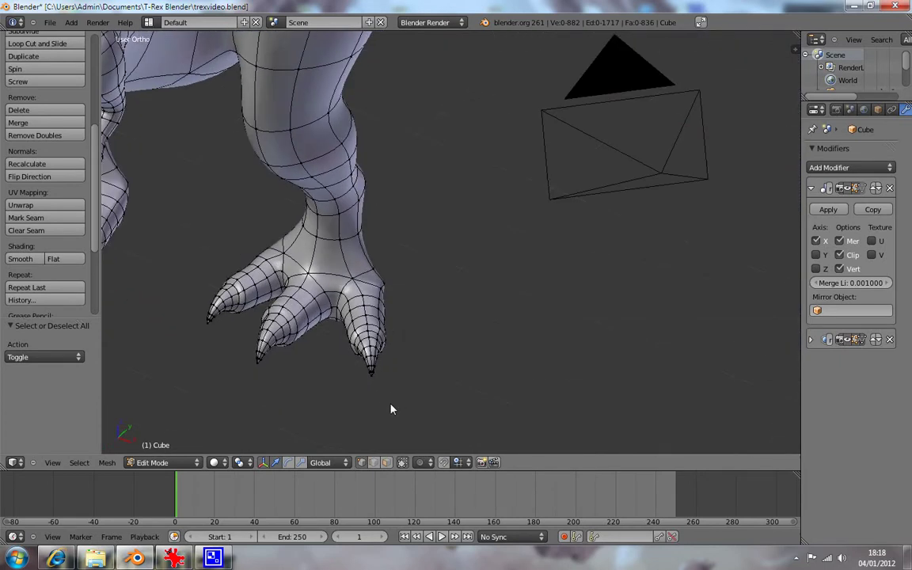
right_click(372, 310, "alt")
right_click(374, 317, "alt+shift")
right_click(375, 323, "alt+shift")
right_click(369, 330, "alt+shift")
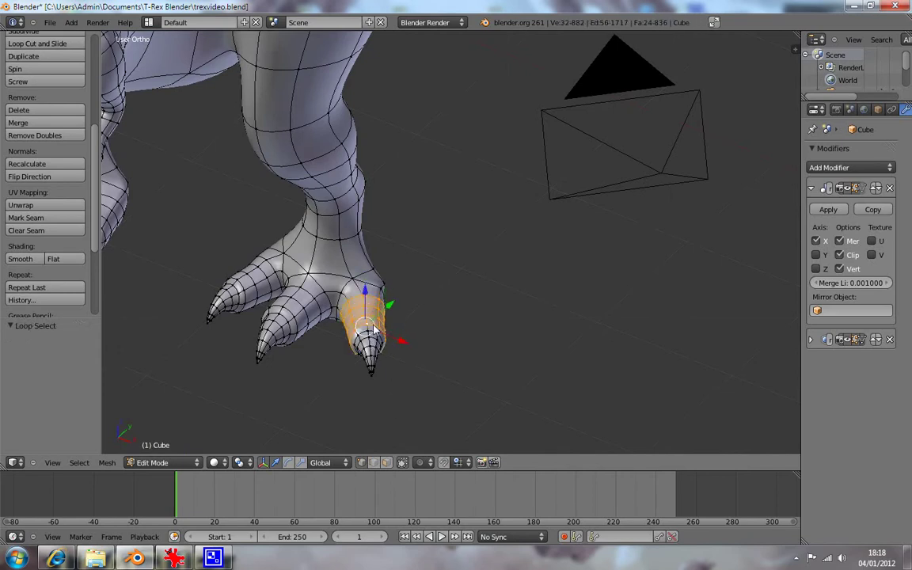
right_click(362, 337, "alt+shift")
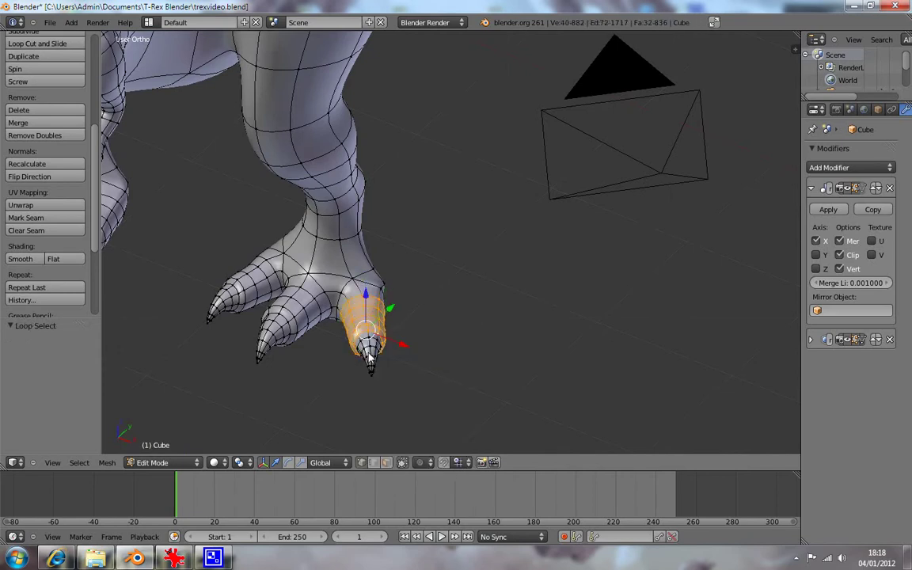
key("a")
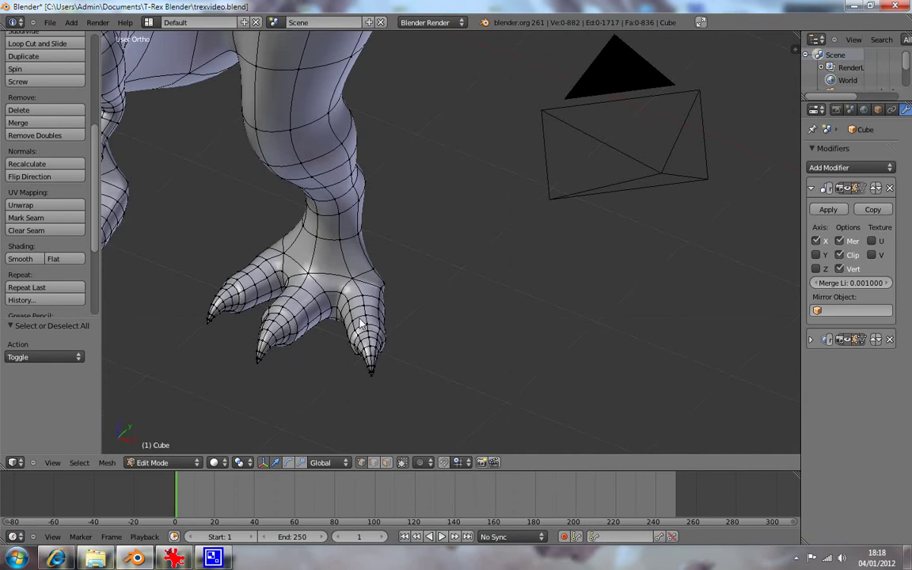
- Select the rear toe's loops and box-select its tip and claw vertices
right_click(373, 316, "alt")
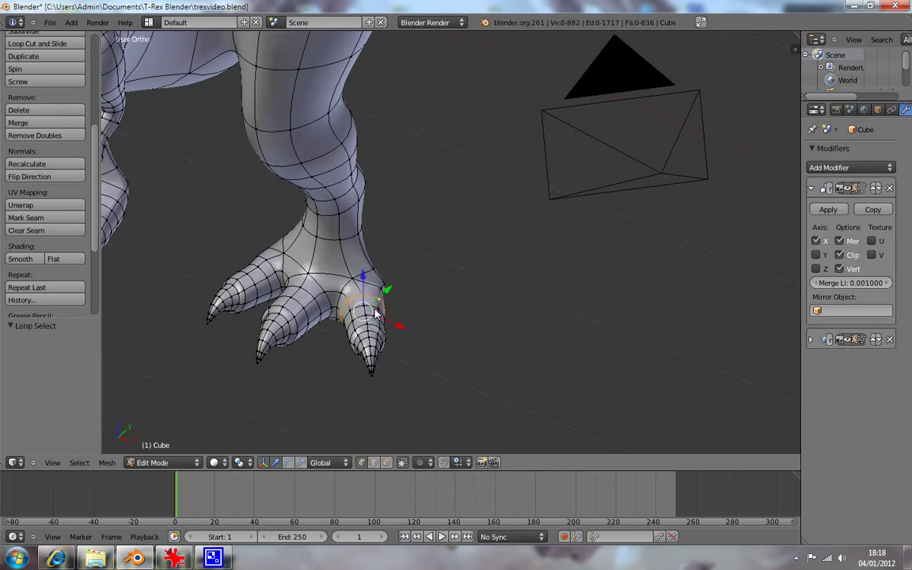
right_click(373, 325, "alt+shift")
right_click(375, 342, "alt+shift")
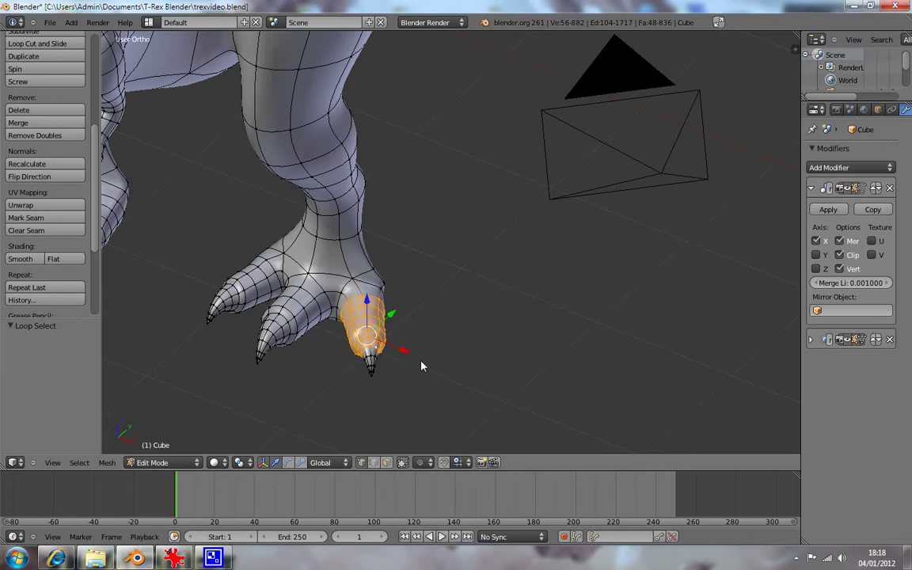
mouse_move(434, 358)
middle_mouse_down()
mouse_move(411, 340)
mouse_move(466, 297)
middle_mouse_up()
key("b")
left_click_drag(399, 281, 430, 328)
mouse_move(422, 294)
middle_mouse_down()
mouse_move(326, 278)
mouse_move(315, 311)
middle_mouse_up()
key("b")
left_click_drag(315, 311, 348, 317)
mouse_move(348, 317)
middle_mouse_down()
mouse_move(425, 311)
mouse_move(409, 265)
mouse_move(356, 332)
mouse_move(325, 352)
mouse_move(399, 325)
mouse_move(489, 376)
middle_mouse_up()
- From above, rotate the toe -9.67°, shift it 0.04678 on X and Y, then deselect
key("KP_7")
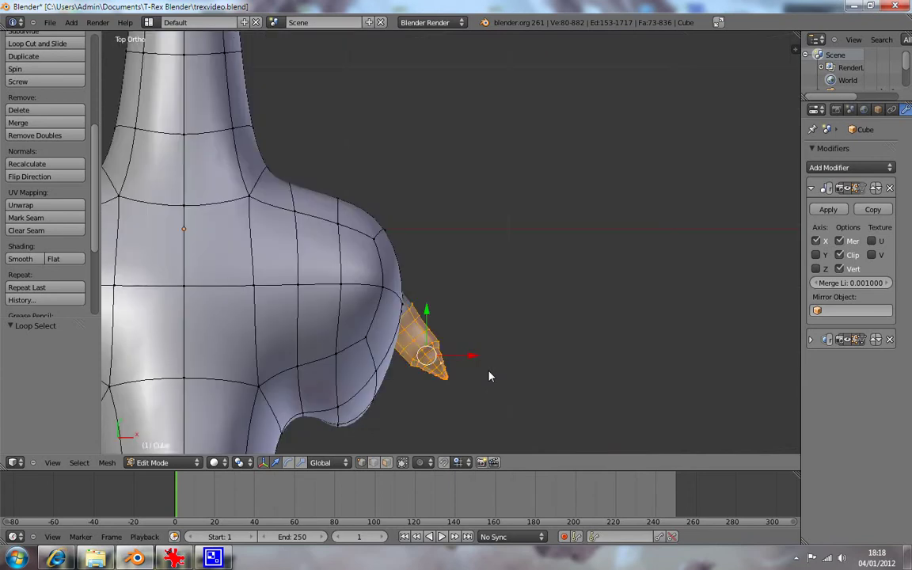
key("r")
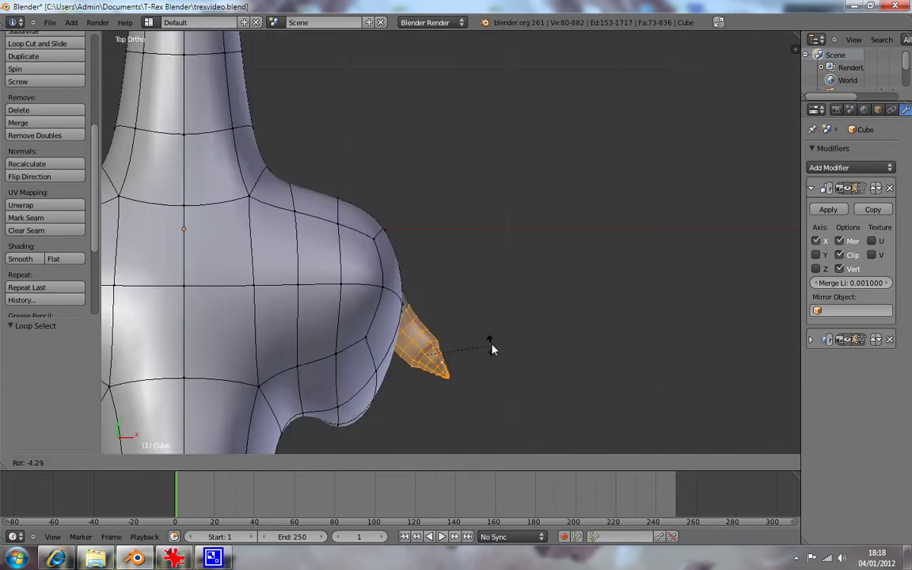
left_click(494, 344)
key("g")
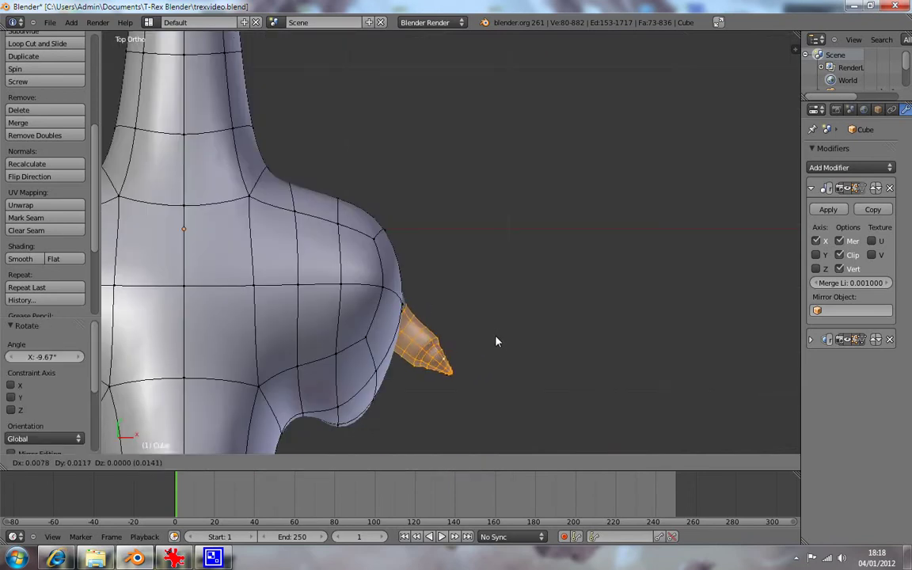
left_click(502, 337)
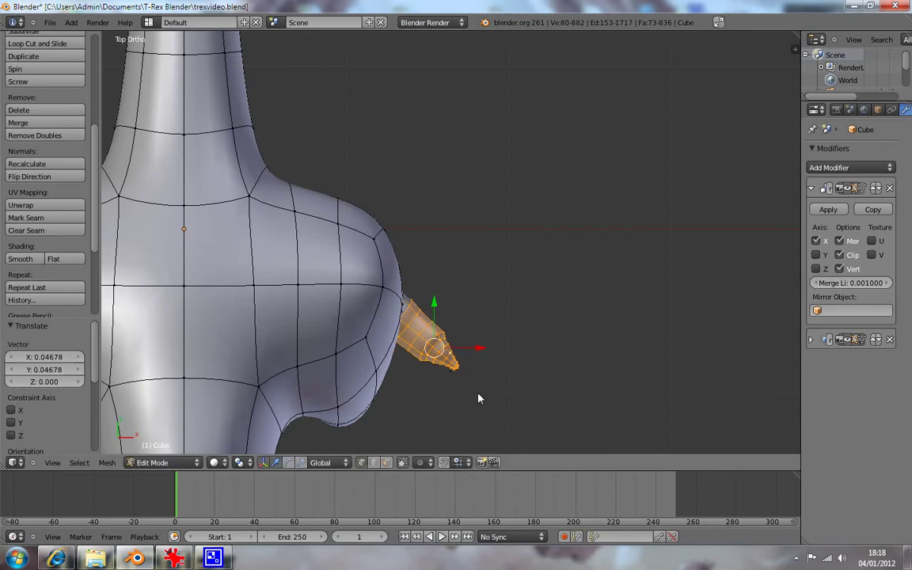
scroll(451, 419, "down", 3)
middle_click_drag(451, 419, 343, 295)
key("a")
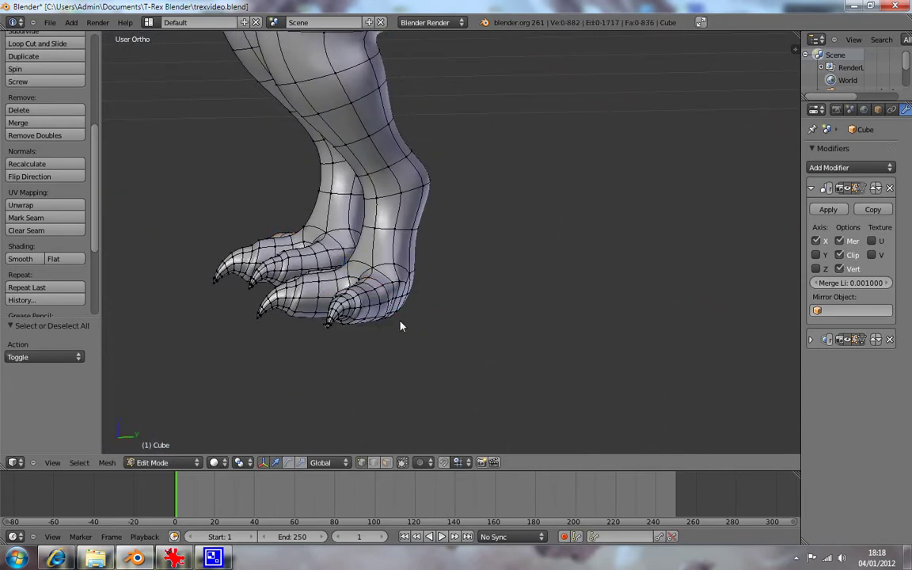
key("KP_3")
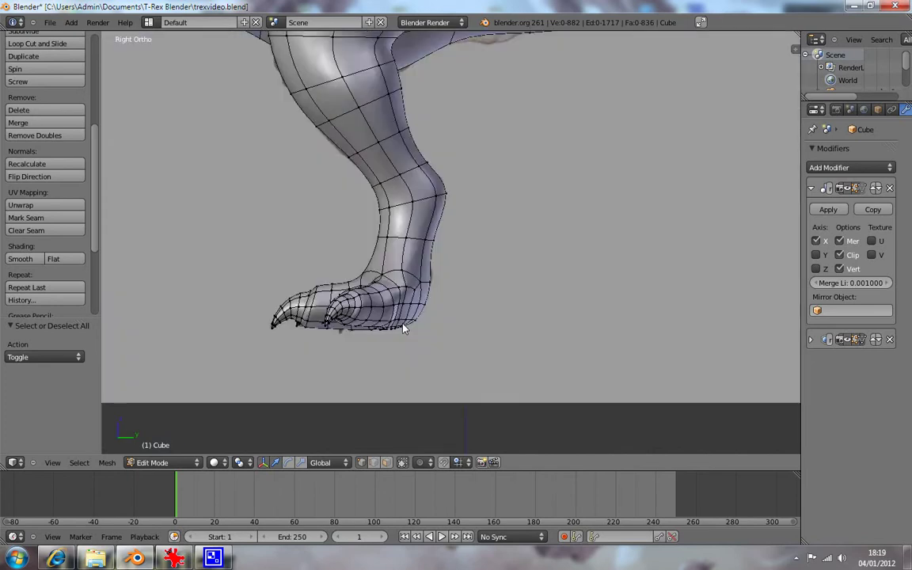
right_click(326, 327)
key("g")
left_click(331, 346)
left_click(327, 356)
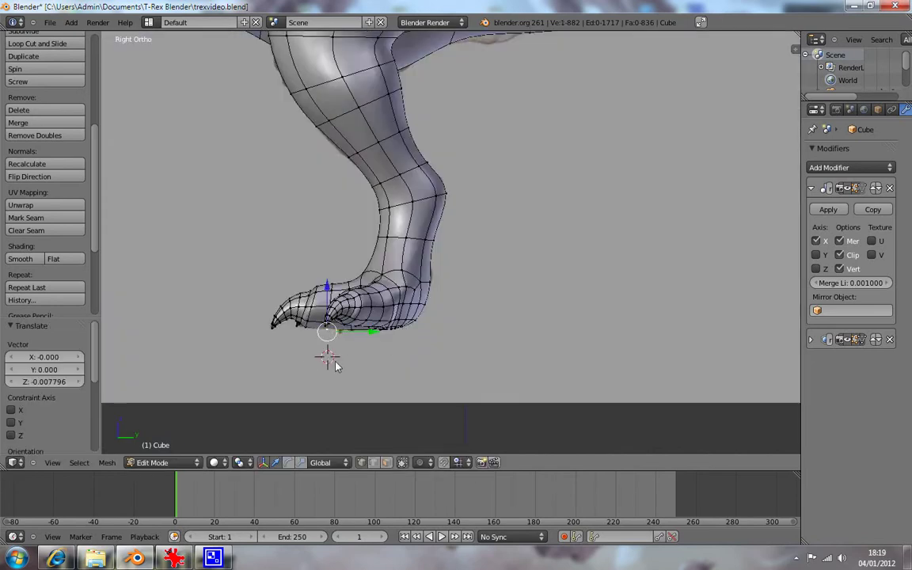
key("a")
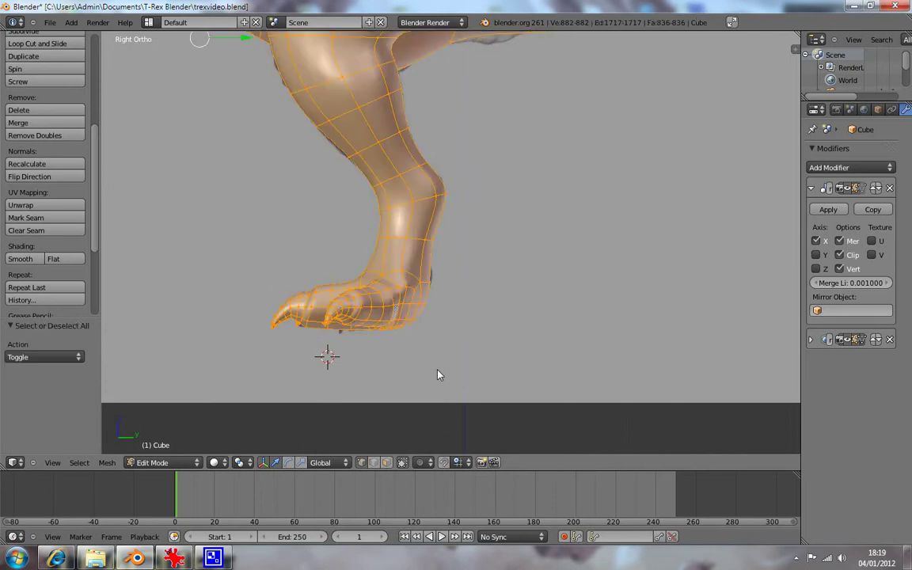
key("alt+h")
key("h")
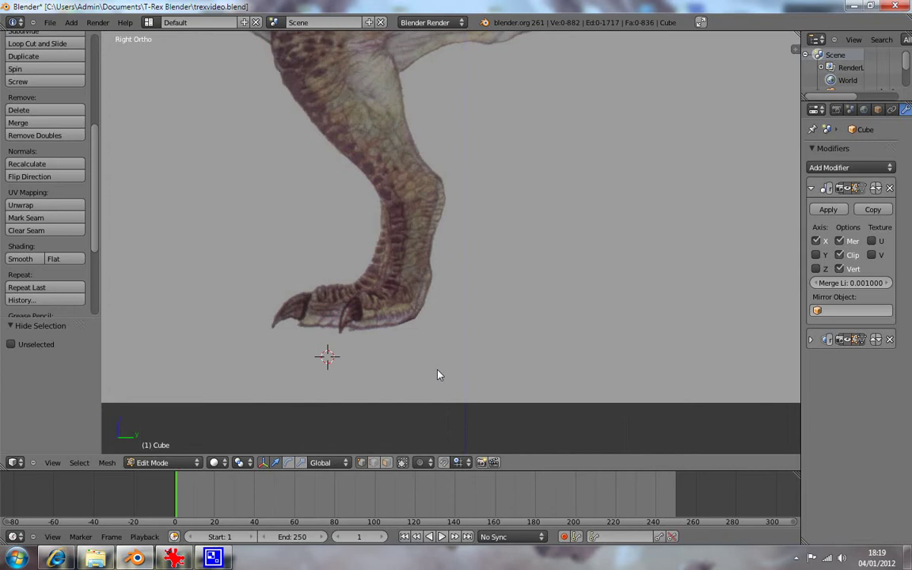
key("alt+h")
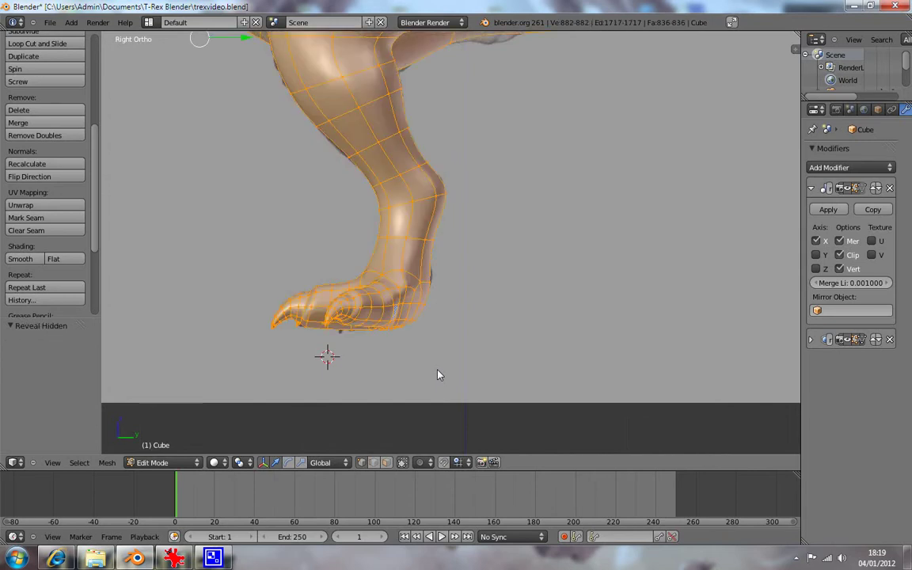
key("a")
mouse_move(462, 357)
middle_mouse_down()
mouse_move(391, 324)
mouse_move(389, 309)
mouse_move(423, 327)
middle_mouse_up()
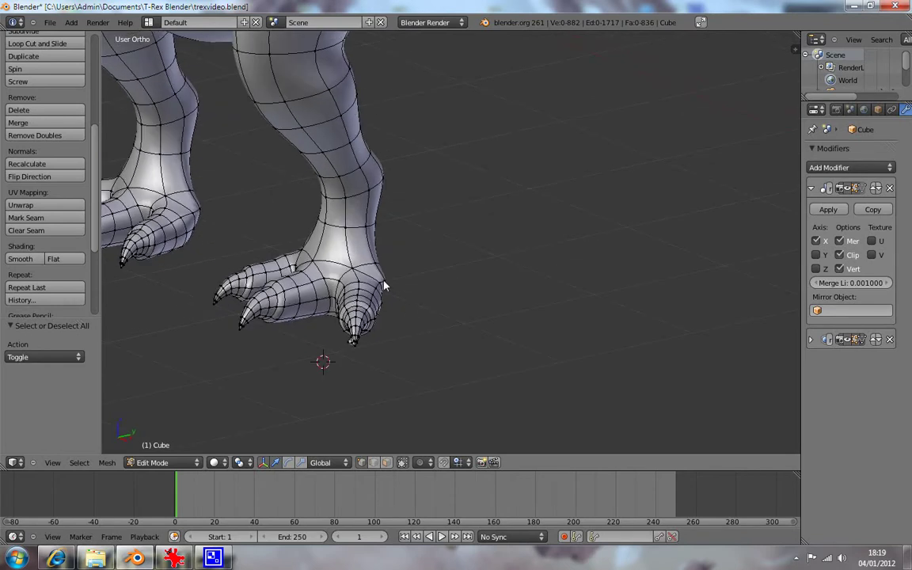
scroll(384, 285, "up", 2)
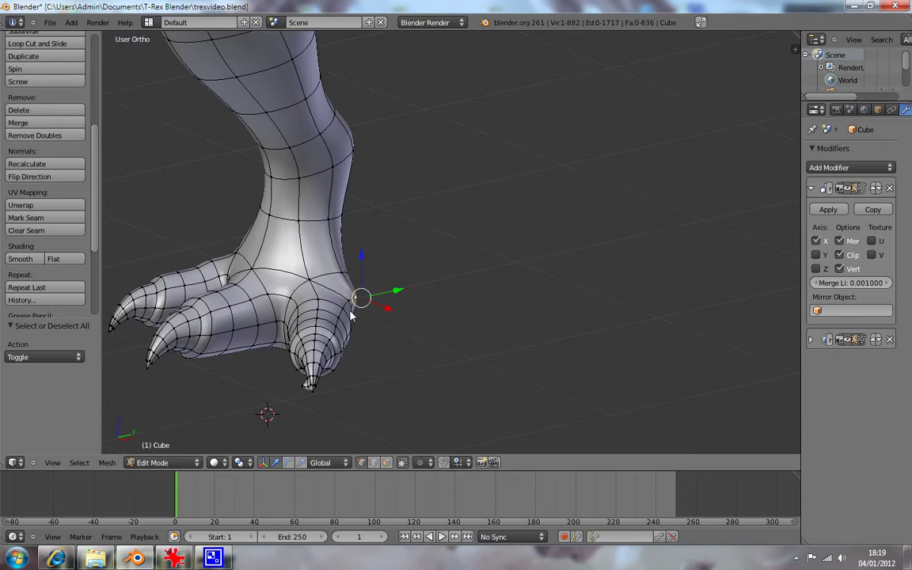
key("KP_1")
key("KP_3")
key("KP_1")
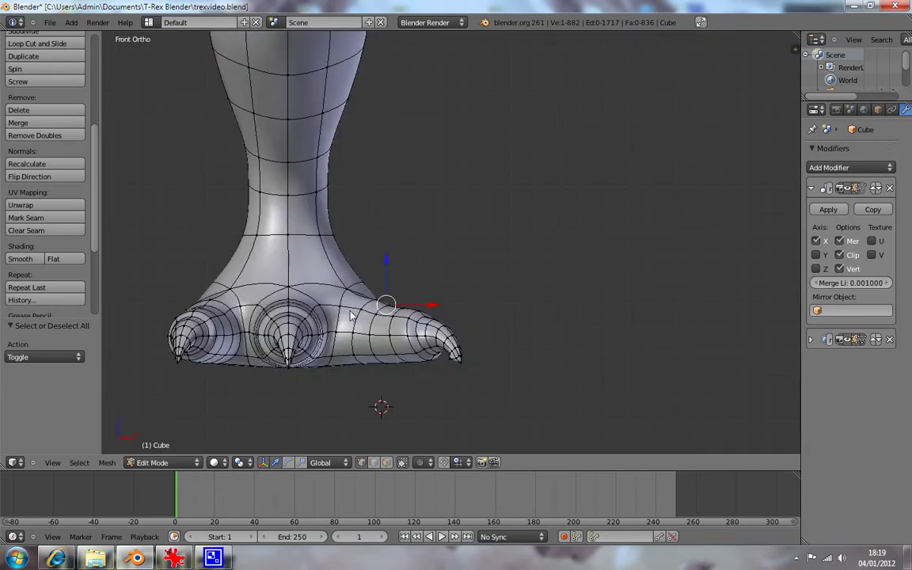
key("KP_6")
key("KP_6")
key("KP_6")
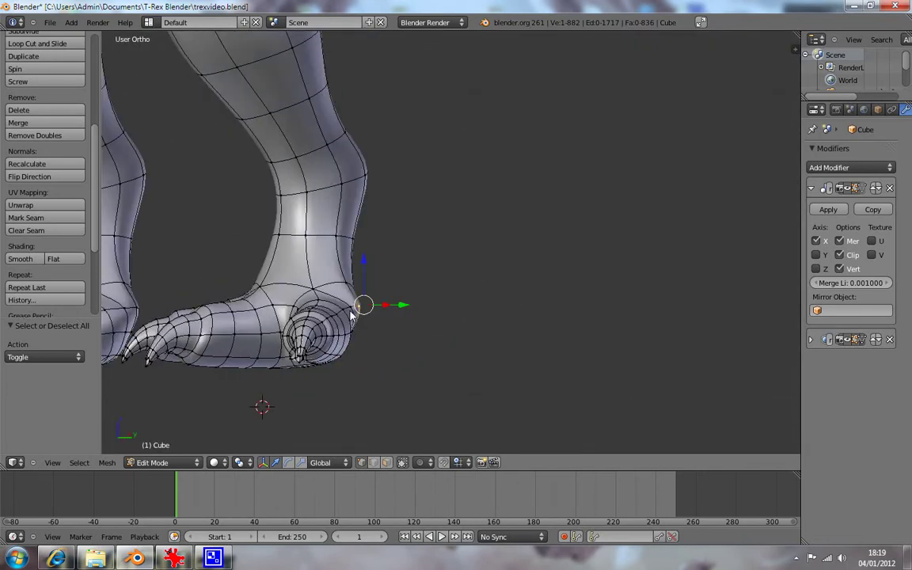
mouse_move(366, 292)
middle_mouse_down()
mouse_move(347, 249)
mouse_move(393, 259)
mouse_move(399, 313)
middle_mouse_up()
scroll(364, 394, "up", 2)
mouse_move(364, 394)
middle_mouse_down()
mouse_move(367, 367)
mouse_move(320, 345)
mouse_move(318, 323)
middle_mouse_up()
right_click(282, 270)
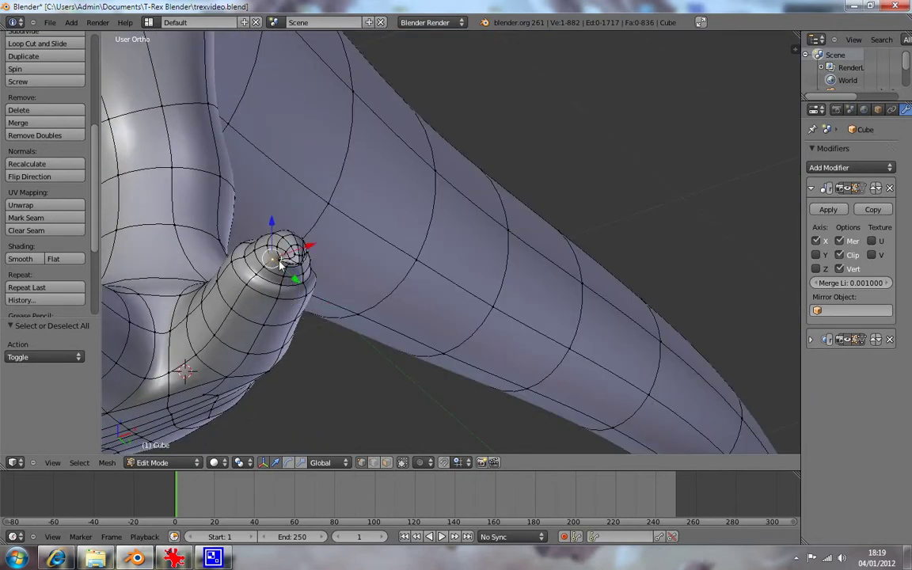
middle_click_drag(294, 268, 380, 342)
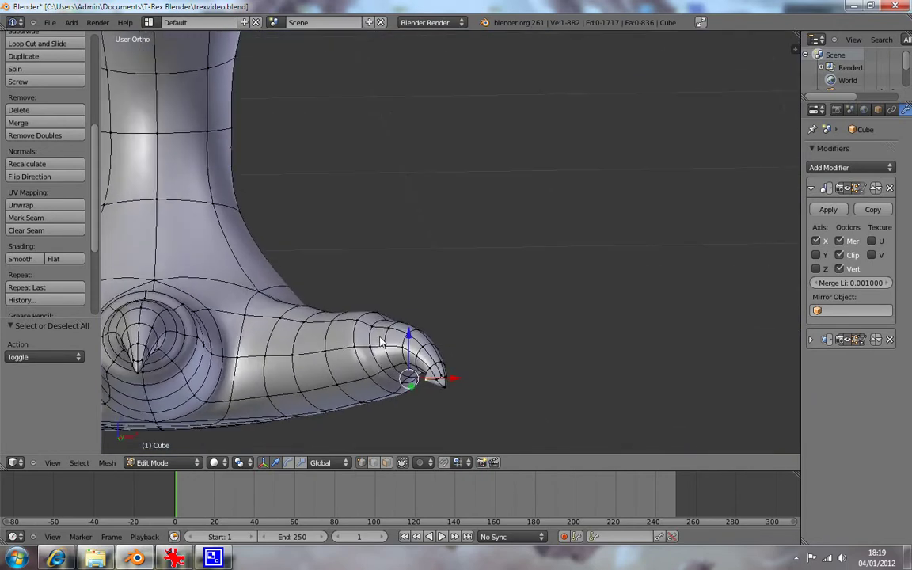
key("a")
key("h")
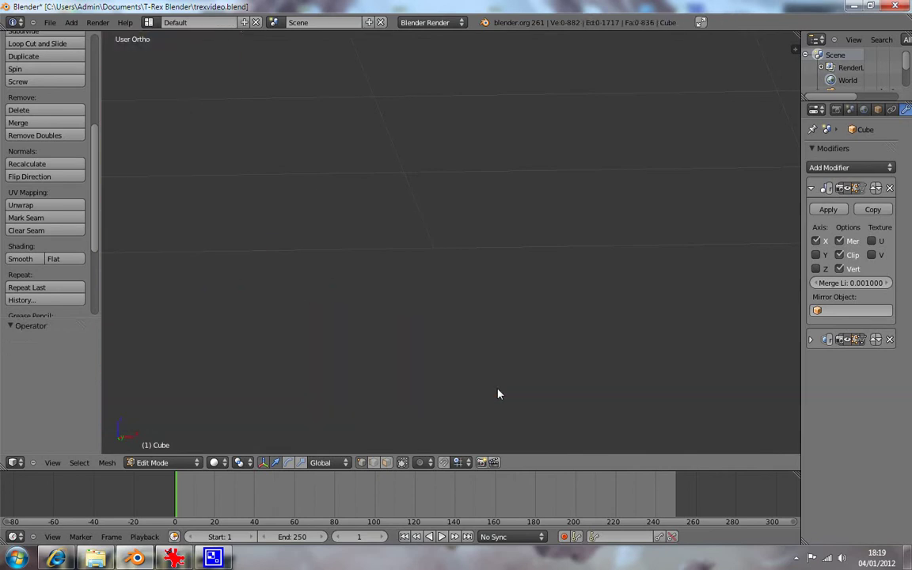
key("ctrl+z")
key("ctrl+z")
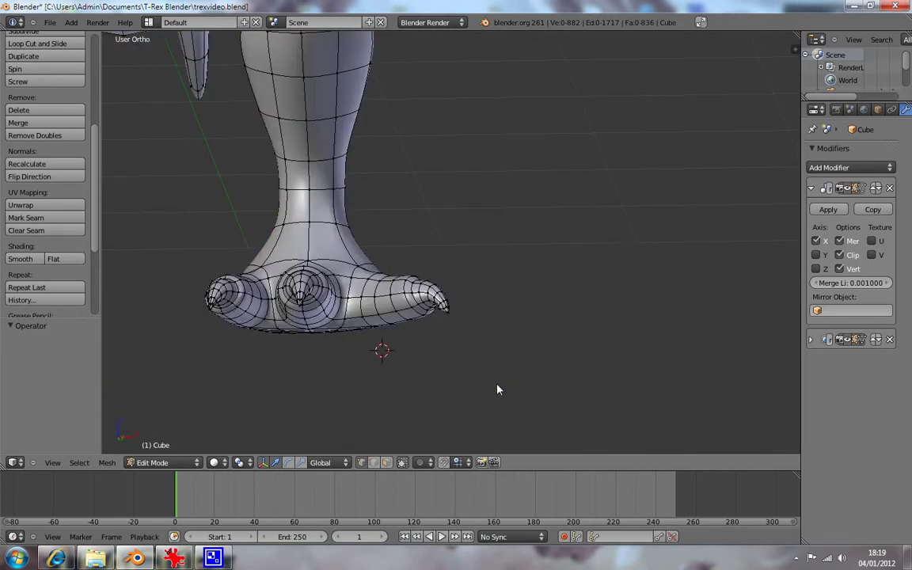
key("ctrl+z")
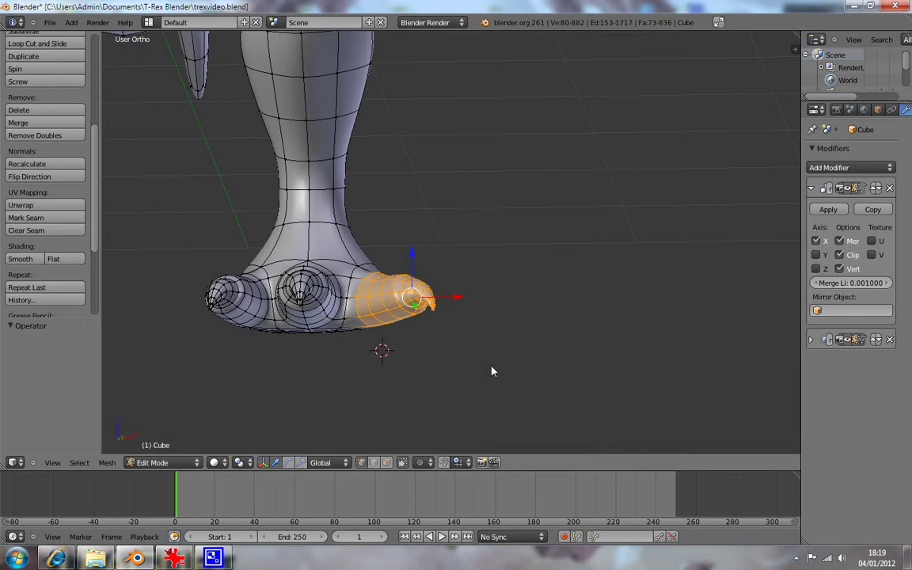
- Grow the toe selection to its tip, then rotate it -11.824° and shift it outward from above
mouse_move(478, 346)
middle_mouse_down()
mouse_move(378, 267)
mouse_move(386, 258)
middle_mouse_up()
scroll(391, 269, "up", 3)
scroll(375, 261, "up", 2)
scroll(484, 346, "up", 2)
scroll(404, 377, "up", 2)
key("ctrl+KP_Add")
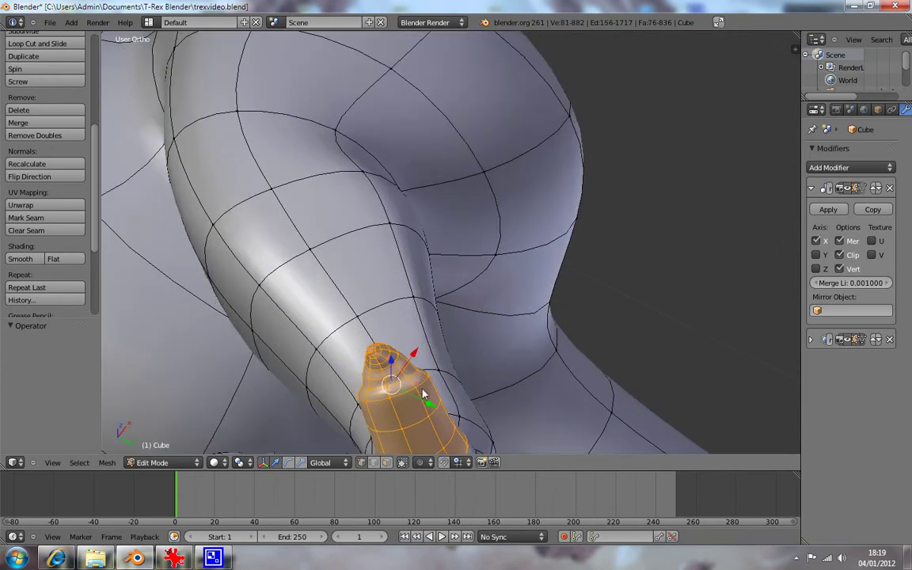
key("KP_1")
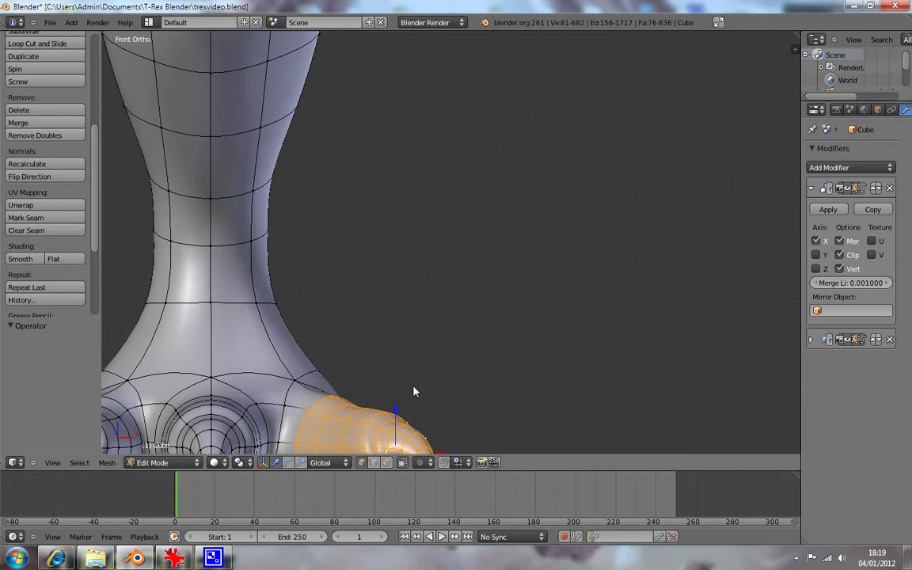
middle_click_drag(414, 389, 368, 482)
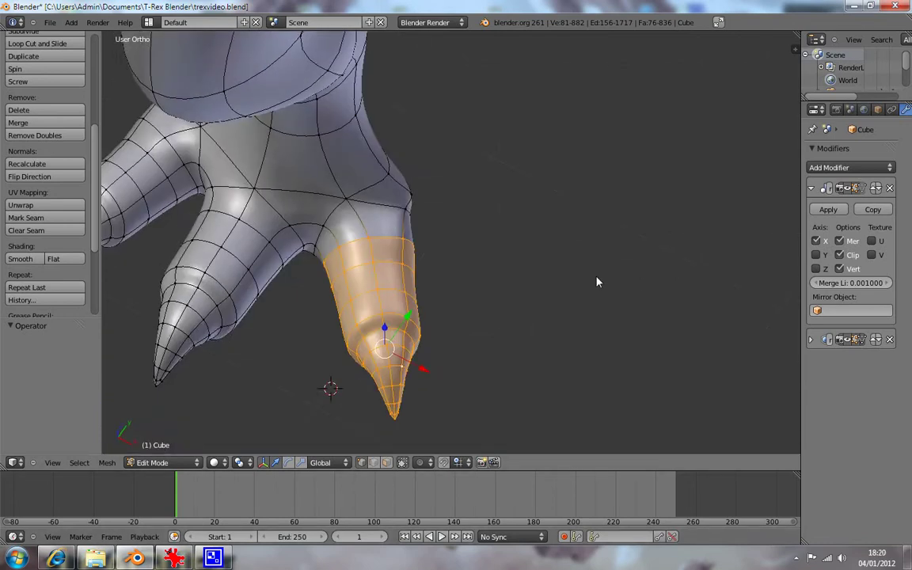
key("KP_7")
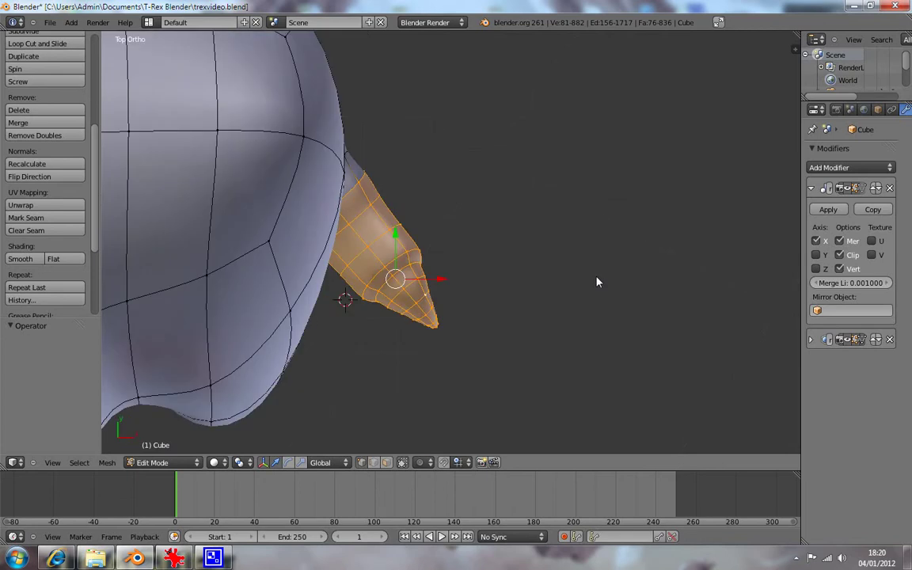
key("r")
left_click(597, 236)
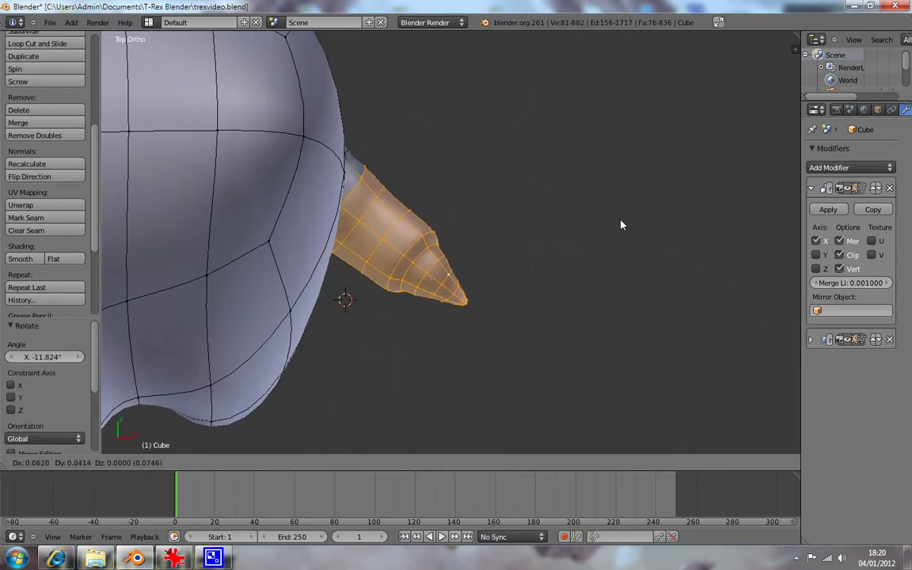
left_click(618, 219)
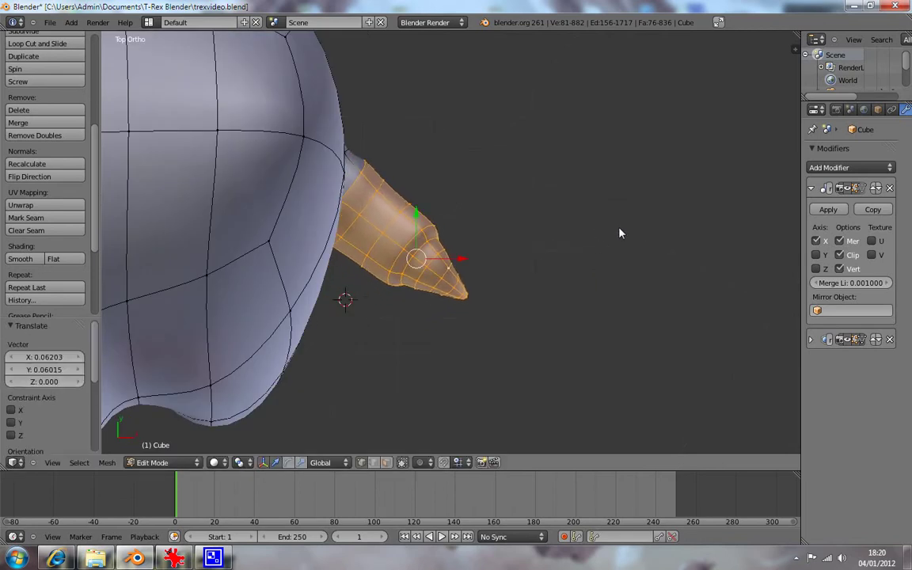
- In wireframe, add a further 1.848° rotation and nudge the toe, then deselect and check the side view
key("z")
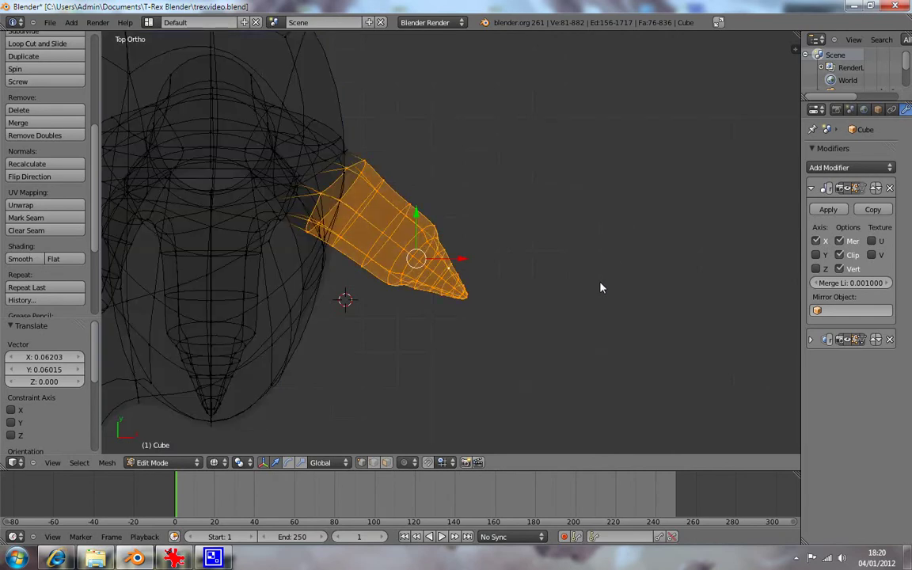
key("r")
key("Escape")
key("r")
left_click(595, 290)
key("g")
left_click(588, 300)
key("a")
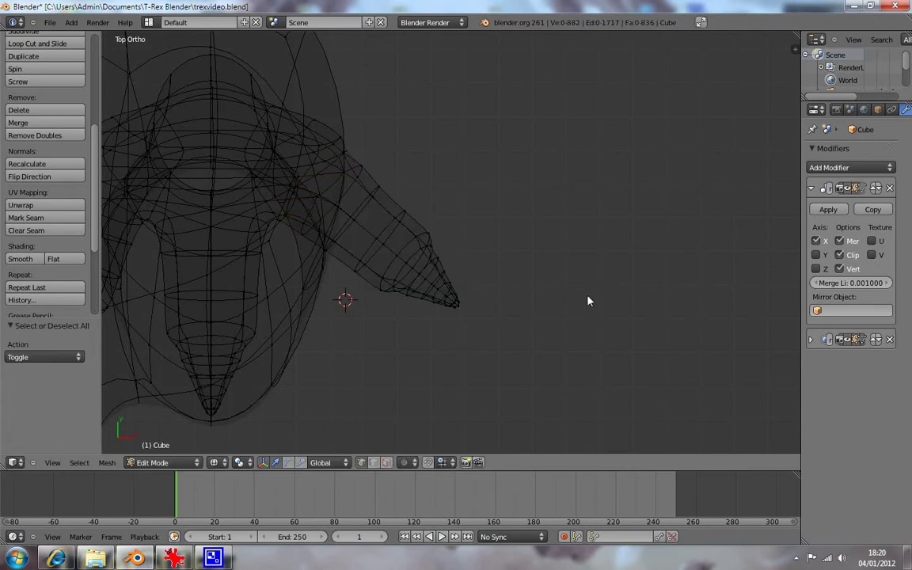
key("z")
key("KP_3")
key("alt+z")
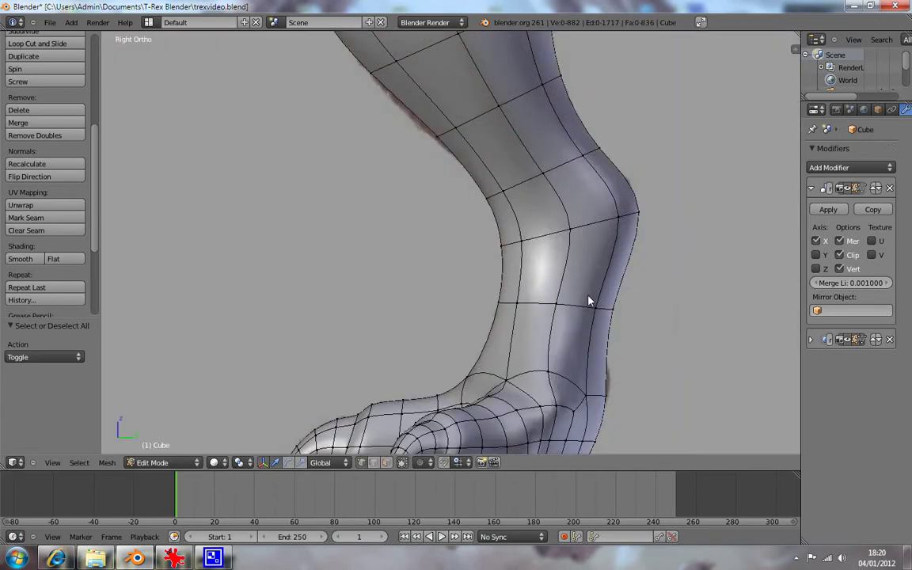
- Check the reference texture, then slide the first ankle vertex sideways along X
scroll(590, 316, "down", 2)
key("alt+z")
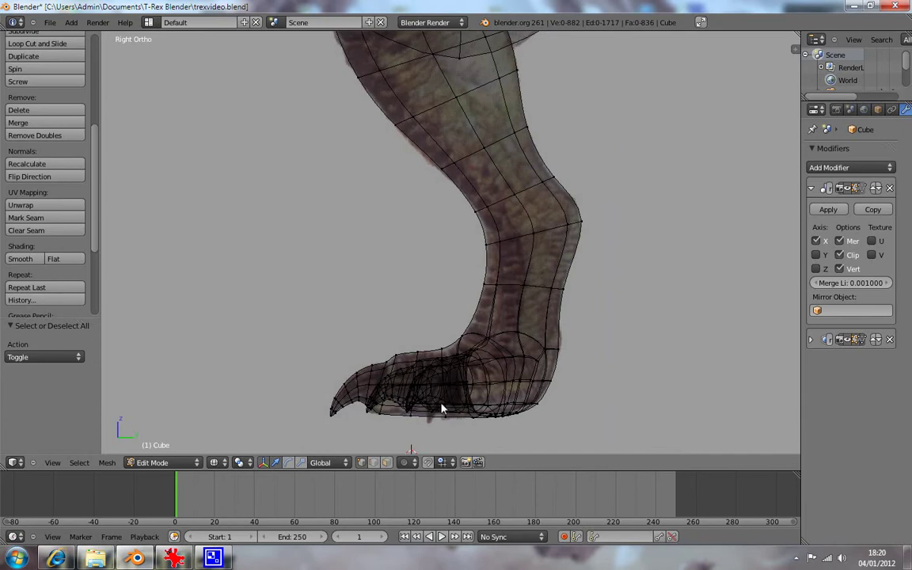
key("alt+z")
mouse_move(543, 387)
middle_mouse_down()
mouse_move(553, 421)
mouse_move(534, 368)
mouse_move(506, 407)
mouse_move(523, 348)
mouse_move(470, 309)
mouse_move(545, 362)
mouse_move(569, 338)
mouse_move(621, 322)
mouse_move(519, 305)
middle_mouse_up()
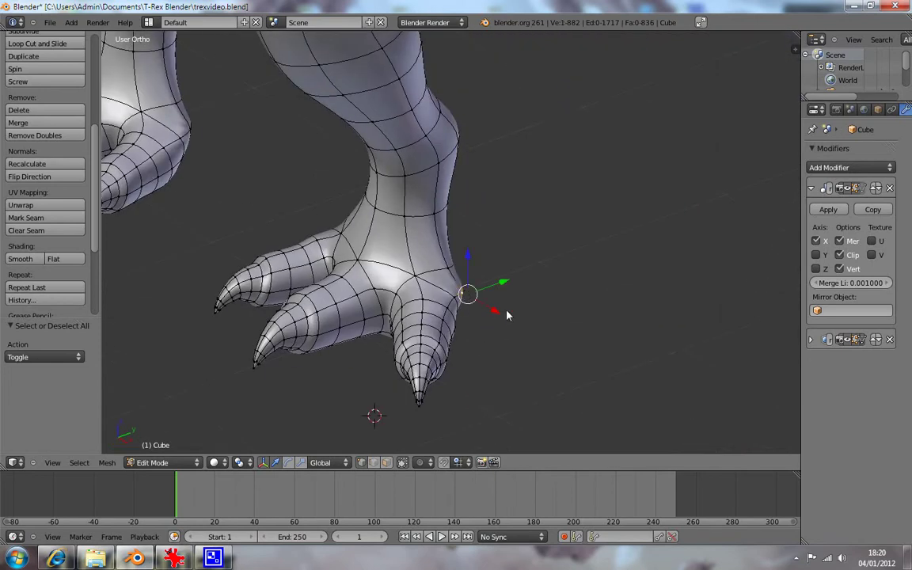
key("g")
key("x")
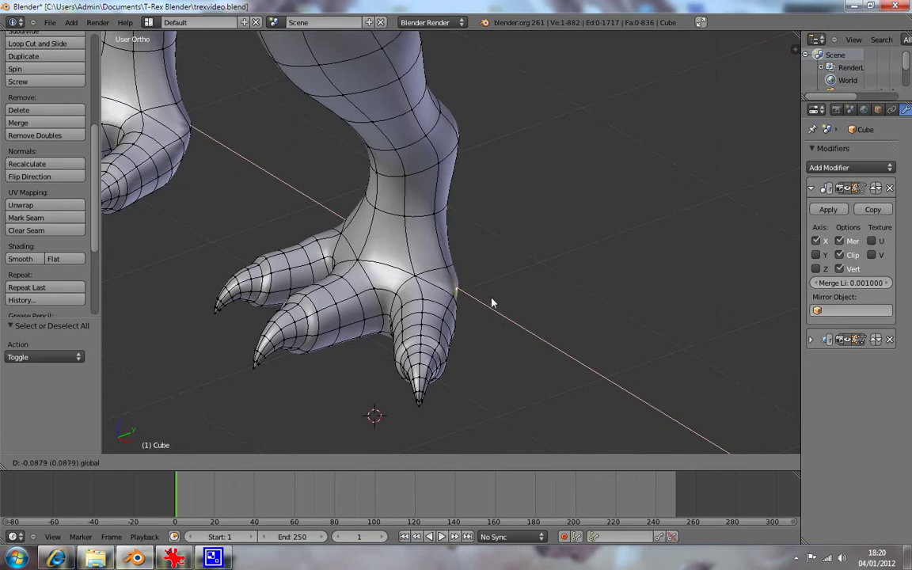
left_click(494, 300)
- Move a neighbouring ankle vertex along X, first by -0.06557, then to -0.175
right_click(454, 299)
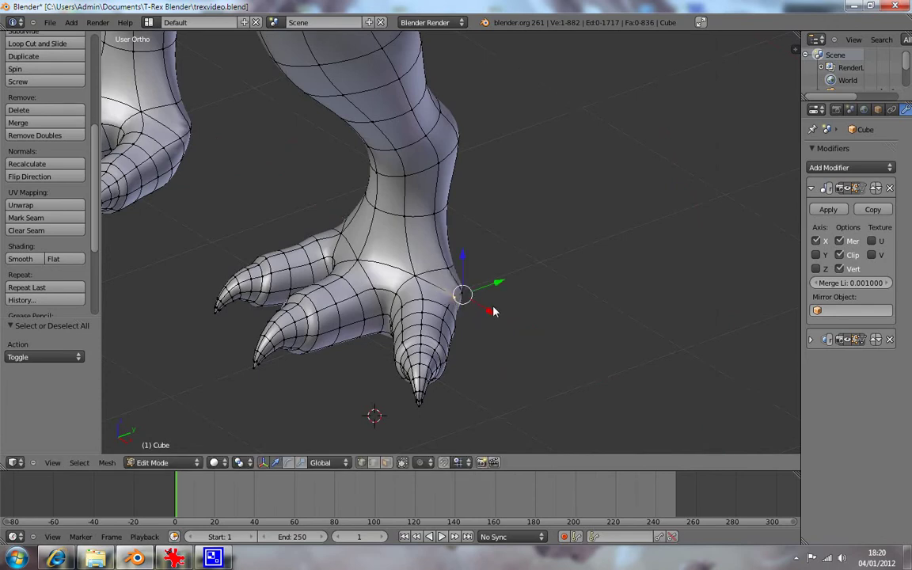
key("g")
key("x")
left_click(483, 307)
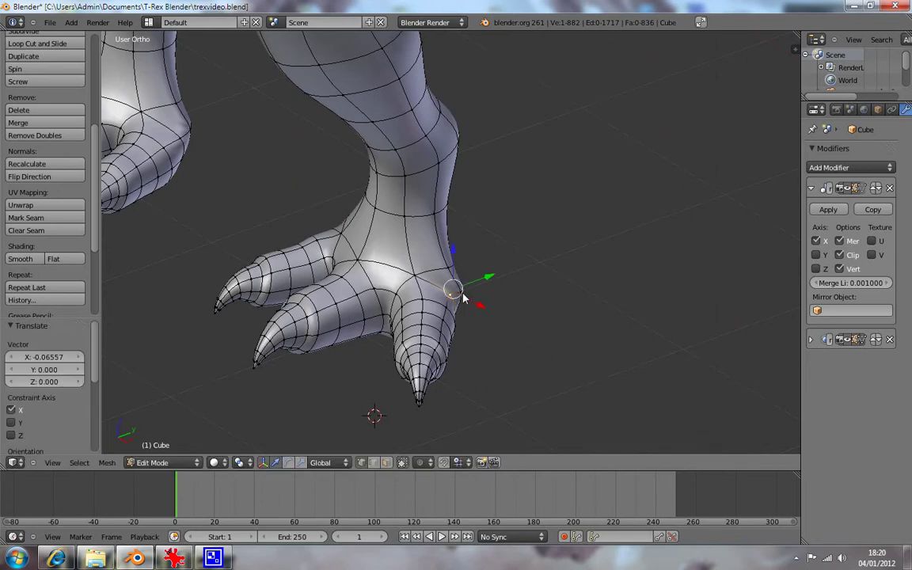
key("g")
key("x")
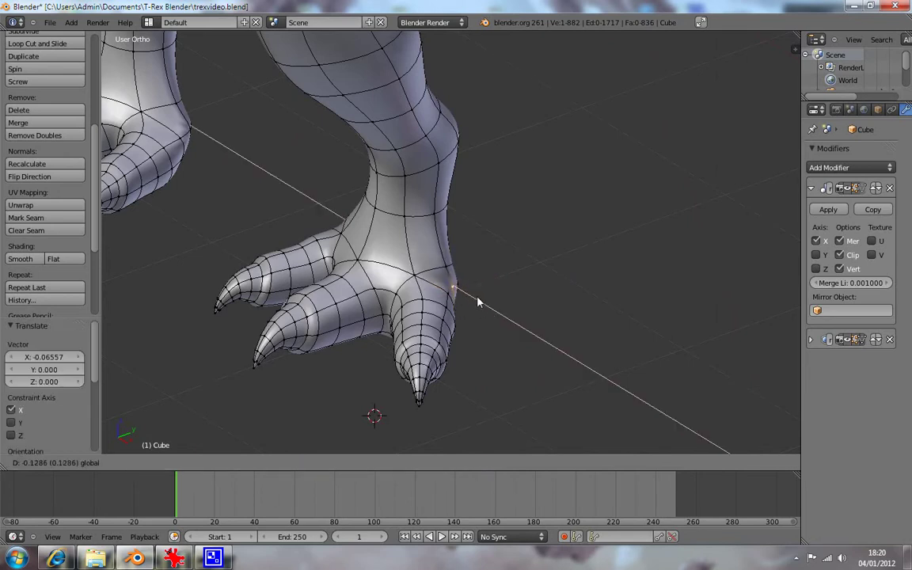
left_click(472, 296)
- From the back view, move the ankle-toe junction vertex -0.03519 on X and 0.02436 up Z, then deselect
mouse_move(472, 295)
middle_mouse_down()
mouse_move(488, 331)
mouse_move(437, 308)
mouse_move(433, 289)
mouse_move(398, 309)
middle_mouse_up()
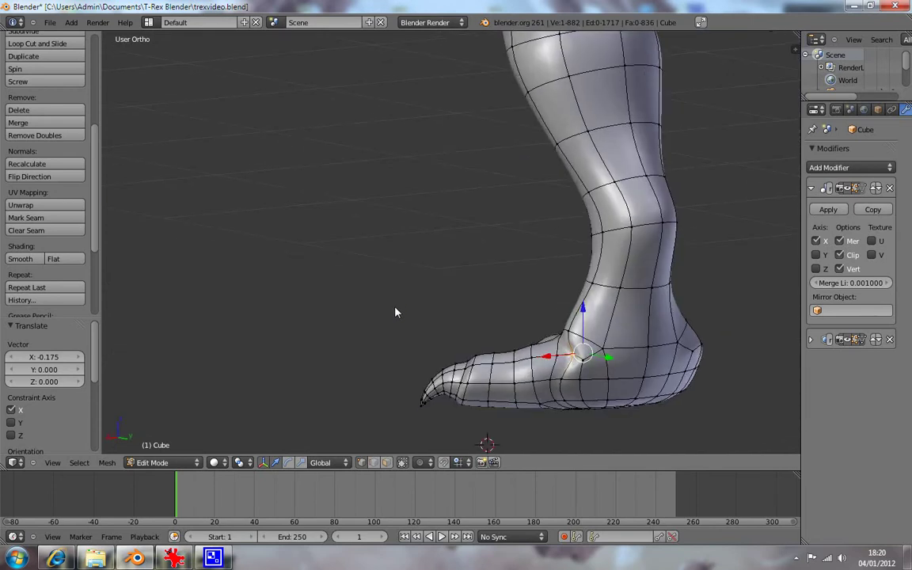
key("ctrl+KP_1")
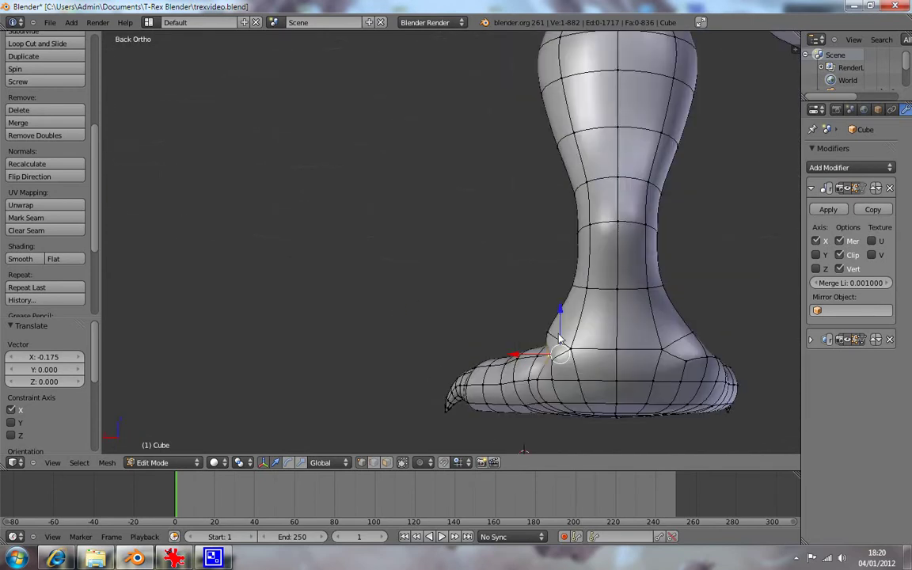
right_click(500, 345)
left_click_drag(493, 332, 561, 365)
right_click(523, 357)
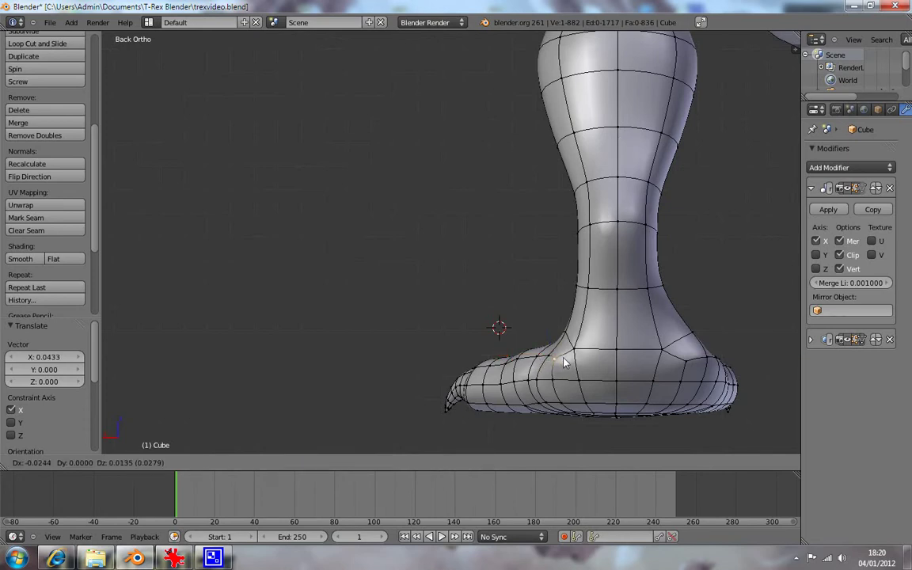
left_click(556, 358)
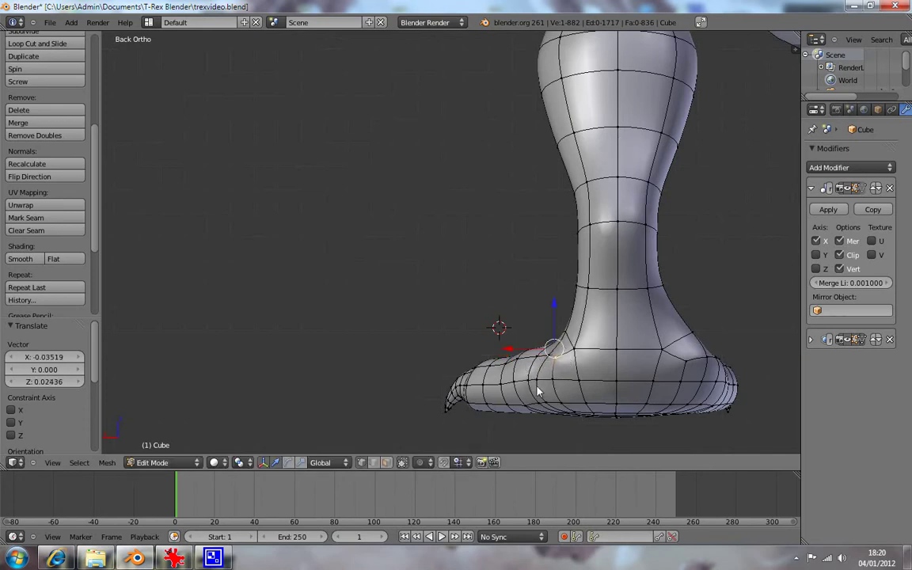
key("a")
mouse_move(469, 402)
middle_mouse_down()
mouse_move(571, 409)
mouse_move(539, 386)
mouse_move(584, 404)
mouse_move(549, 301)
mouse_move(560, 264)
mouse_move(573, 373)
mouse_move(528, 311)
middle_mouse_up()
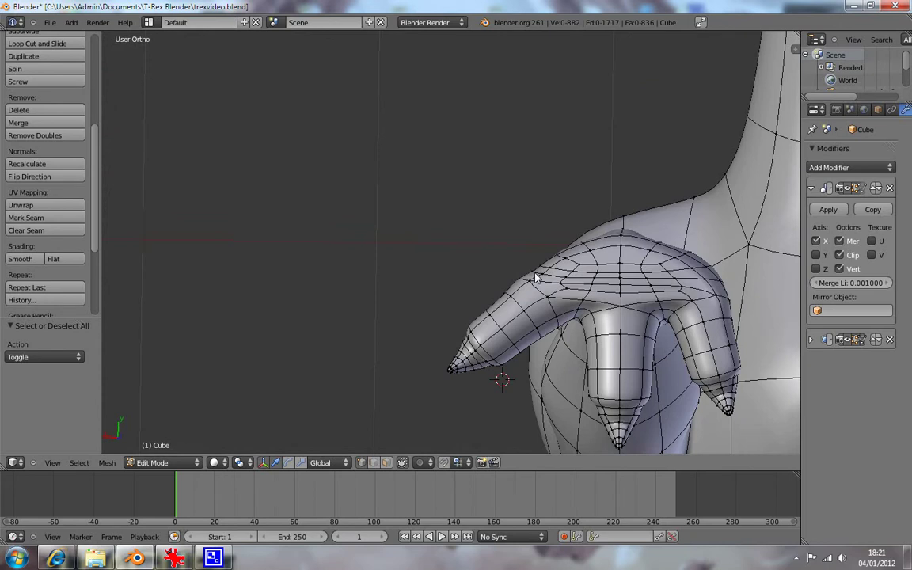
- From the bottom view, nudge the first two webbing vertices on the foot's underside
key("ctrl+KP_1")
key("ctrl+KP_7")
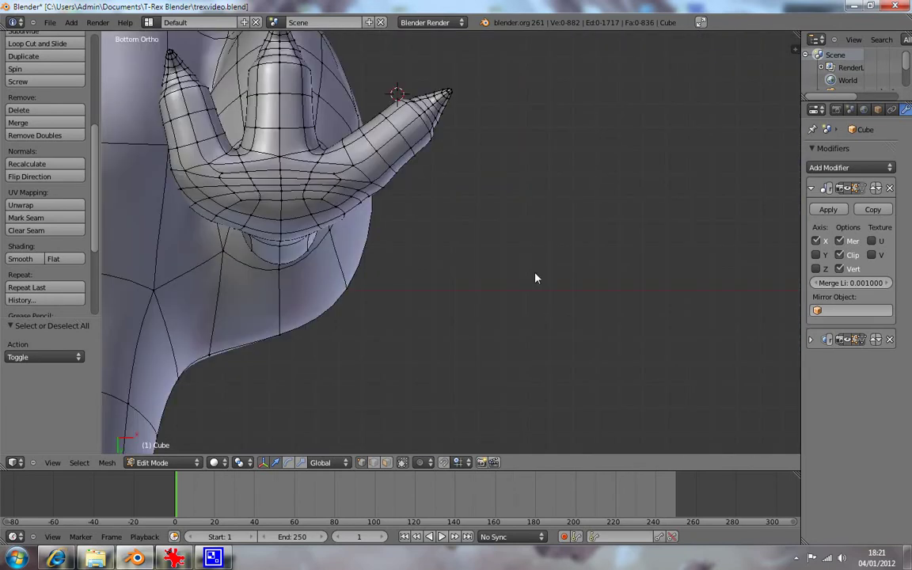
mouse_move(471, 289)
middle_mouse_down("ctrl")
mouse_move(551, 325)
mouse_move(564, 342)
middle_mouse_up("ctrl")
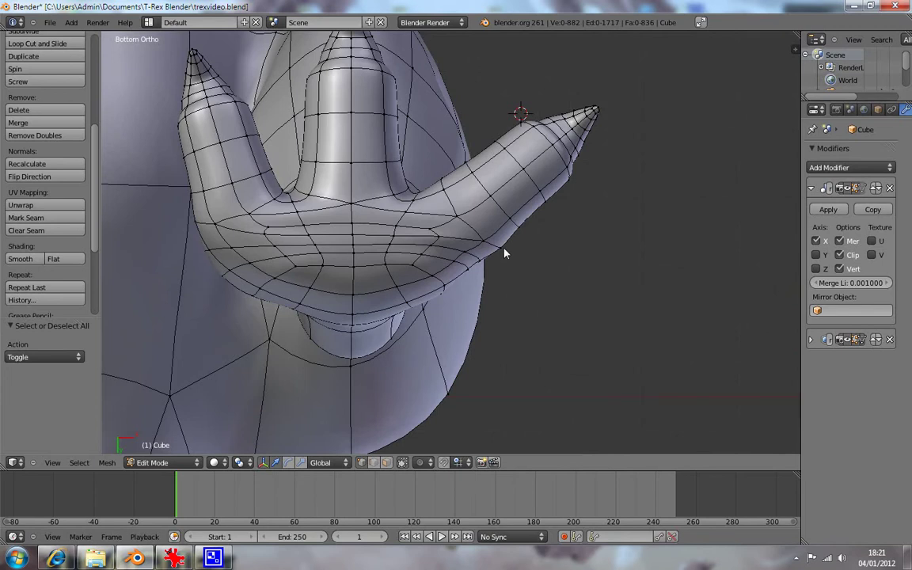
key("g")
right_click(462, 212)
key("g")
left_click(439, 220)
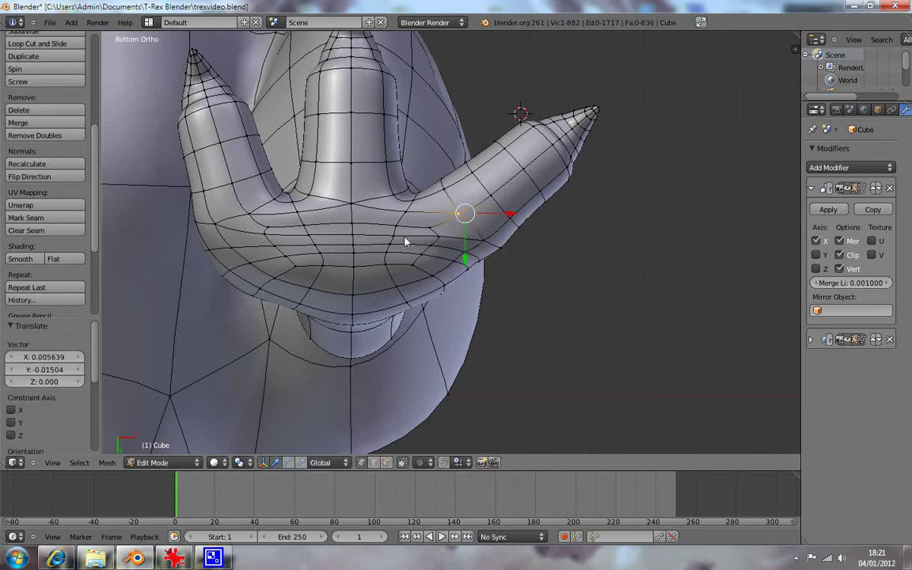
- Slide the next webbing vertices inward along X to curve the sole between the toes
right_click(444, 234)
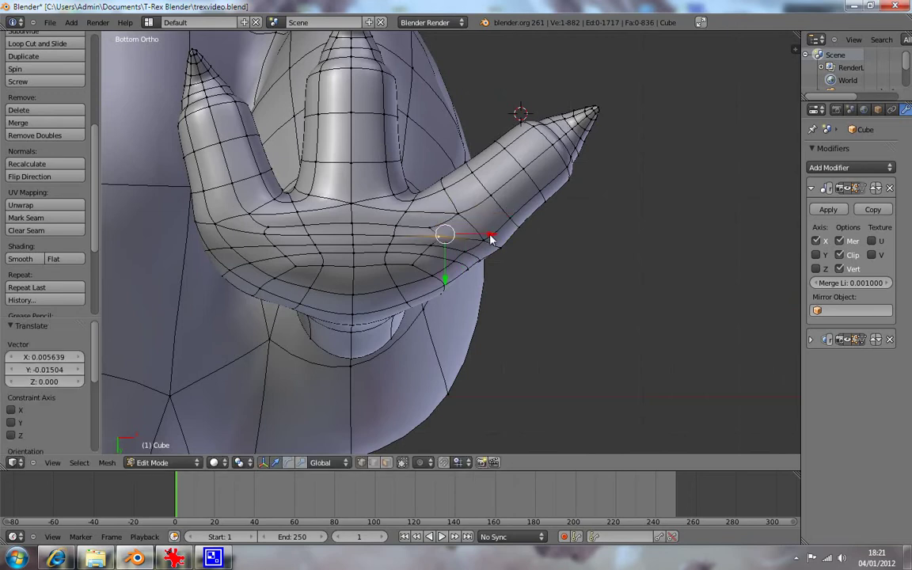
key("g")
key("x")
left_click(473, 235)
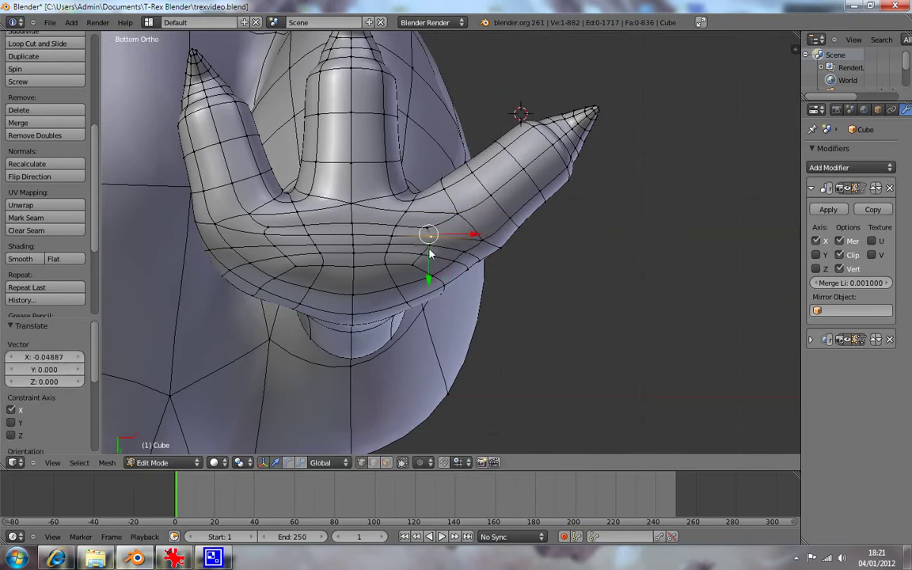
key("g")
key("x")
left_click(454, 258)
right_click(428, 245)
key("g")
key("x")
left_click(455, 246)
left_click_drag(475, 237, 468, 235)
- Pull the outer webbing vertex at the toe base inward to -0.04699 on X
right_click(454, 260)
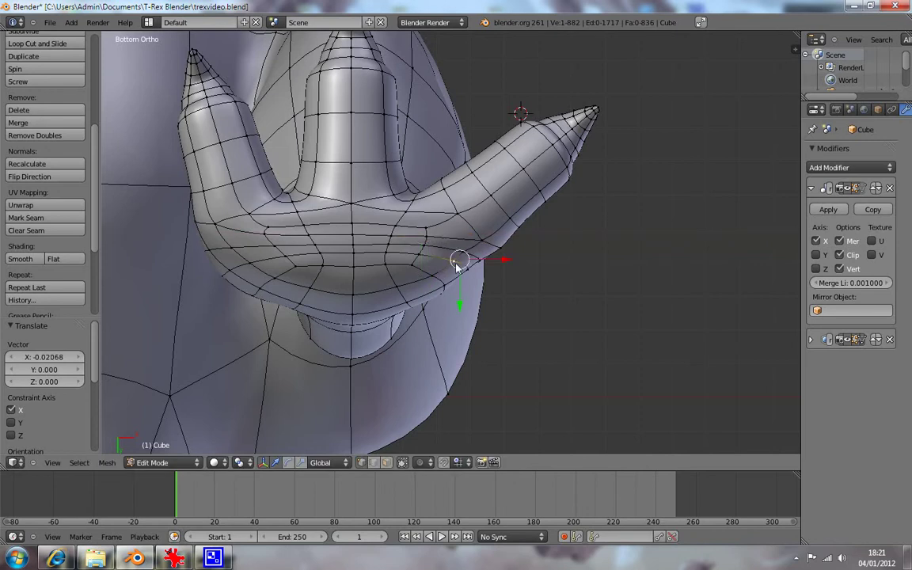
key("g")
key("x")
right_click(490, 260)
right_click(487, 250)
left_click_drag(518, 250, 502, 245)
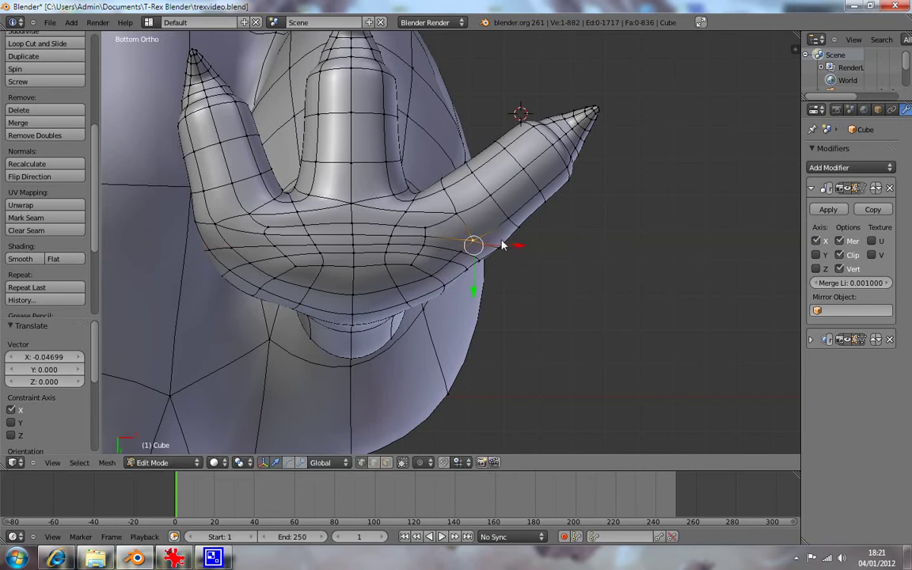
mouse_move(502, 263)
middle_mouse_down()
mouse_move(452, 224)
mouse_move(349, 182)
mouse_move(291, 266)
mouse_move(311, 362)
mouse_move(323, 352)
mouse_move(360, 367)
mouse_move(507, 339)
middle_mouse_up()
key("ctrl+KP_1")
- Raise the vertices near the outer toe's base on Z and shift the lower one along X
scroll(508, 338, "up", 1)
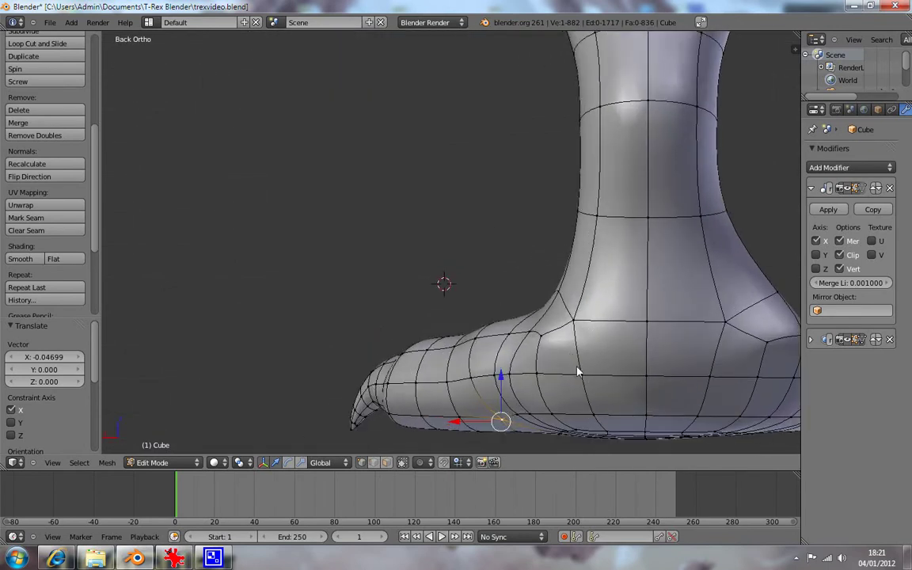
right_click(463, 377)
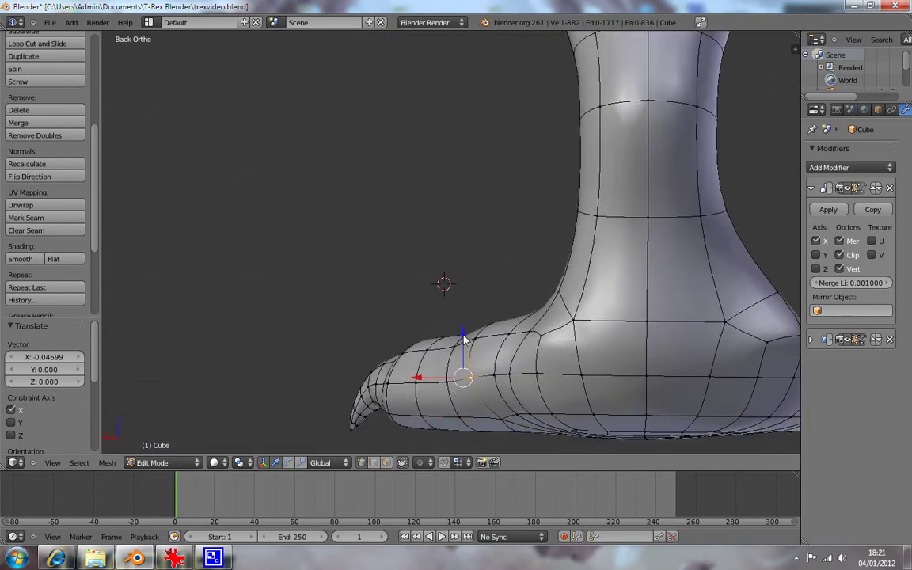
key("g")
key("z")
left_click(464, 341)
right_click(491, 374)
right_click(499, 419)
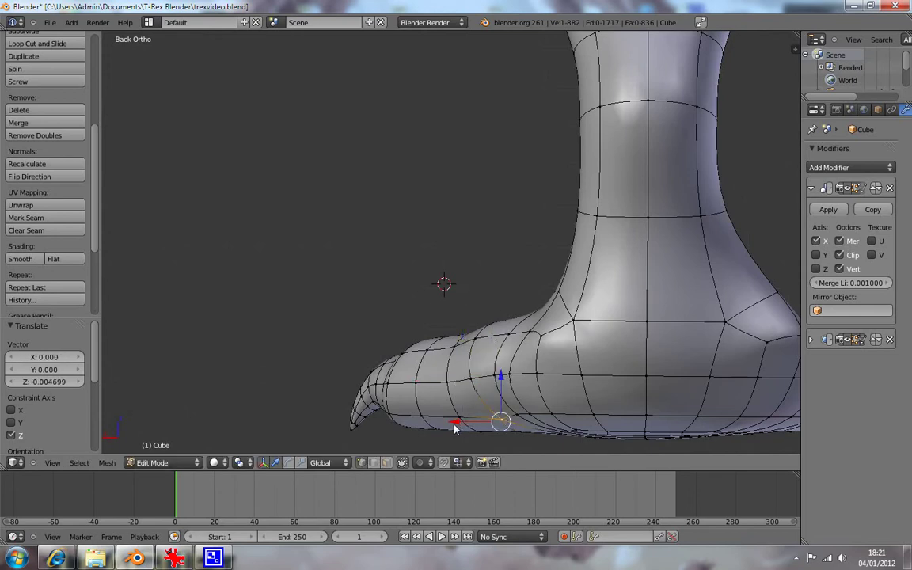
key("g")
key("x")
left_click(433, 421)
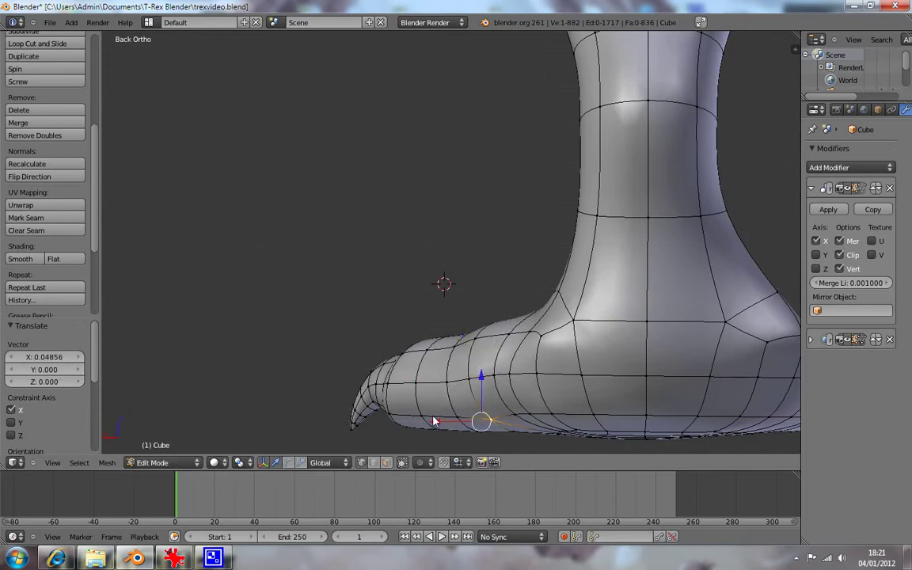
key("g")
key("z")
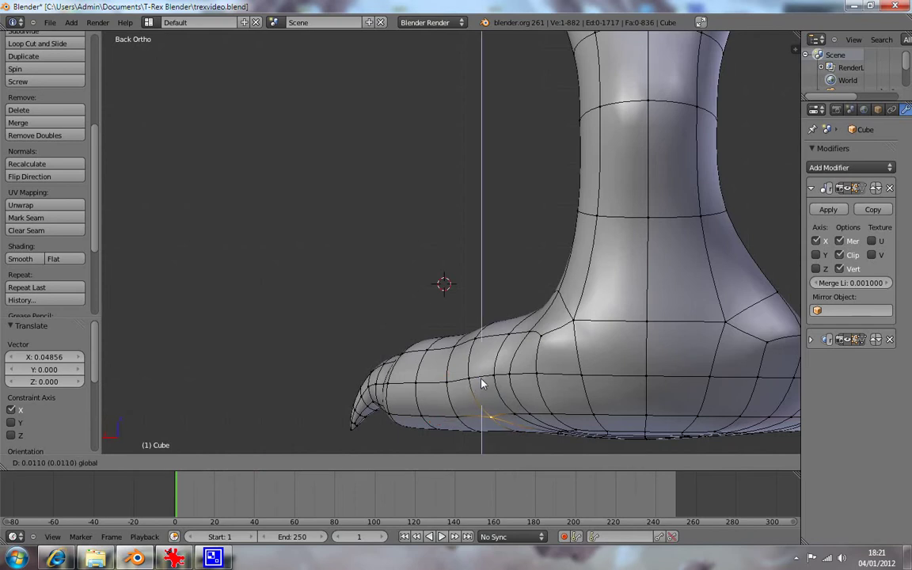
left_click(481, 384)
- Shift the toe's upper-edge vertices along X, then deselect all and view in wireframe
right_click(479, 346)
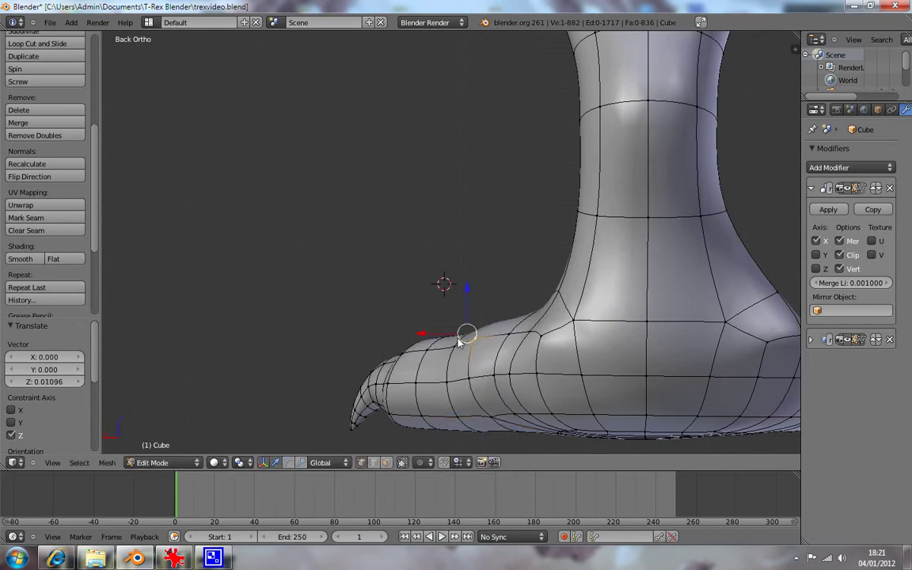
key("g")
key("x")
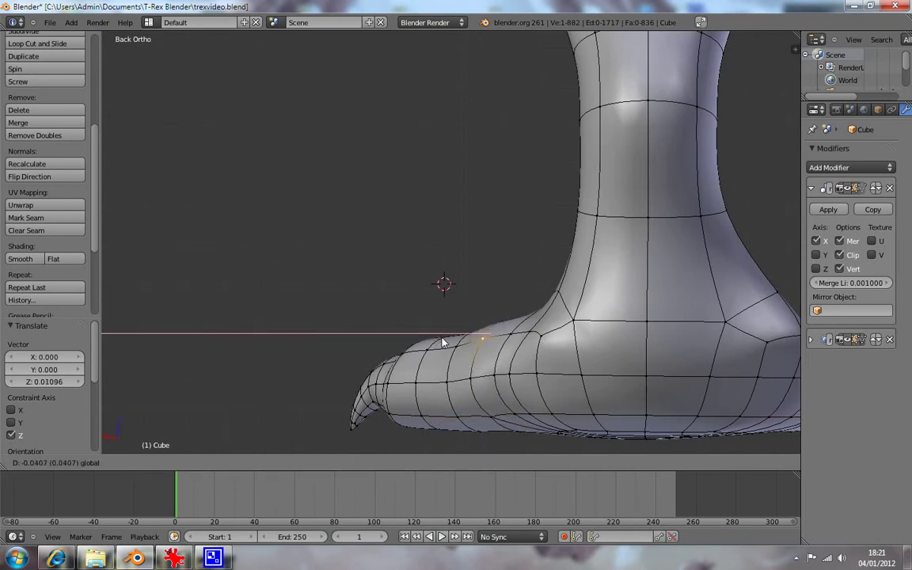
left_click(442, 340)
key("g")
key("x")
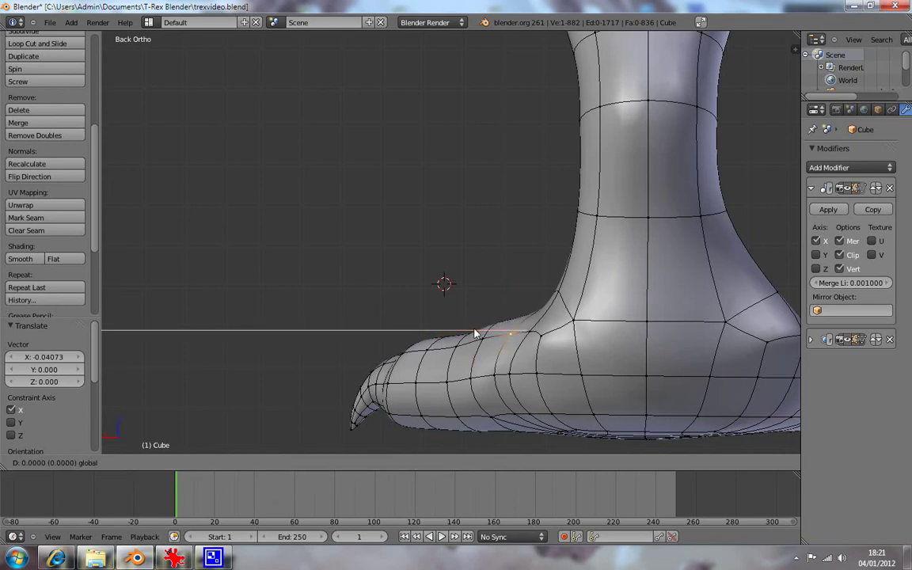
left_click(471, 330)
right_click(532, 333)
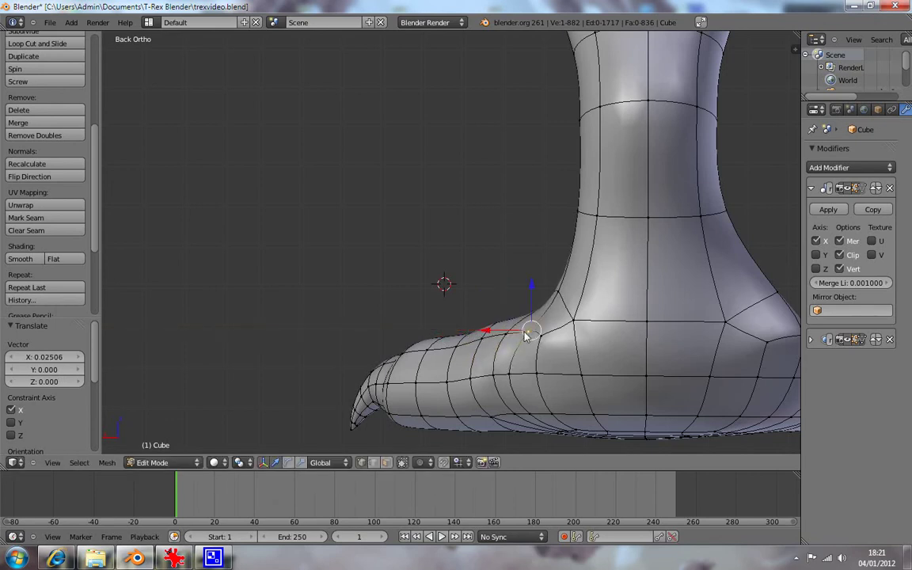
key("g")
key("x")
left_click(479, 314)
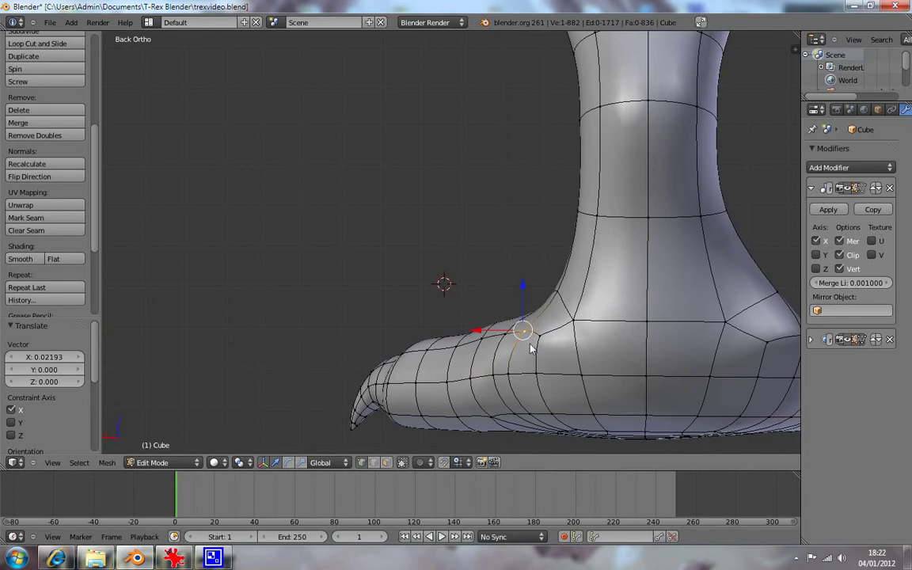
key("a")
key("z")
key("z")
mouse_move(467, 382)
middle_mouse_down()
mouse_move(530, 431)
mouse_move(498, 339)
mouse_move(441, 350)
mouse_move(398, 332)
mouse_move(407, 338)
mouse_move(475, 280)
middle_mouse_up()
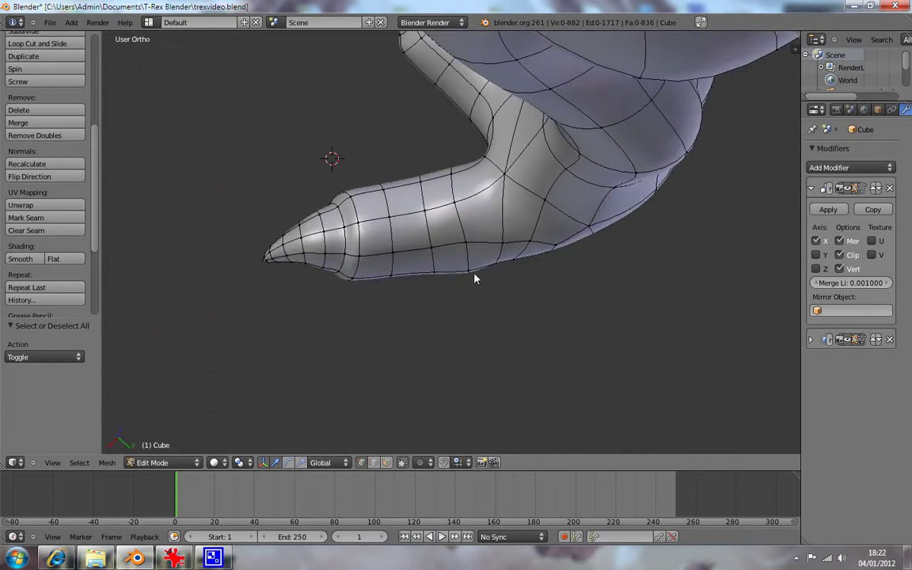
- In Top view, move the selected vertex at the outer toe's joint
key("KP_7")
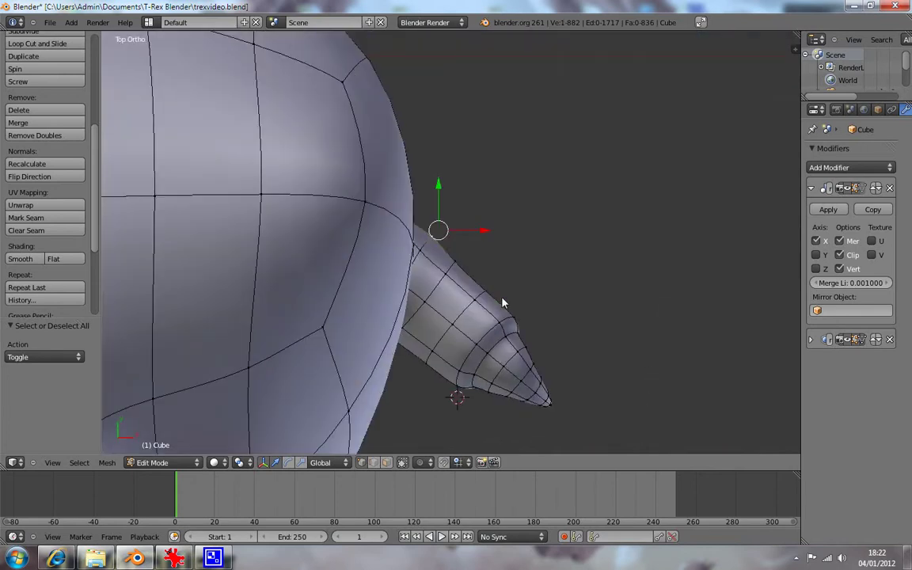
key("g")
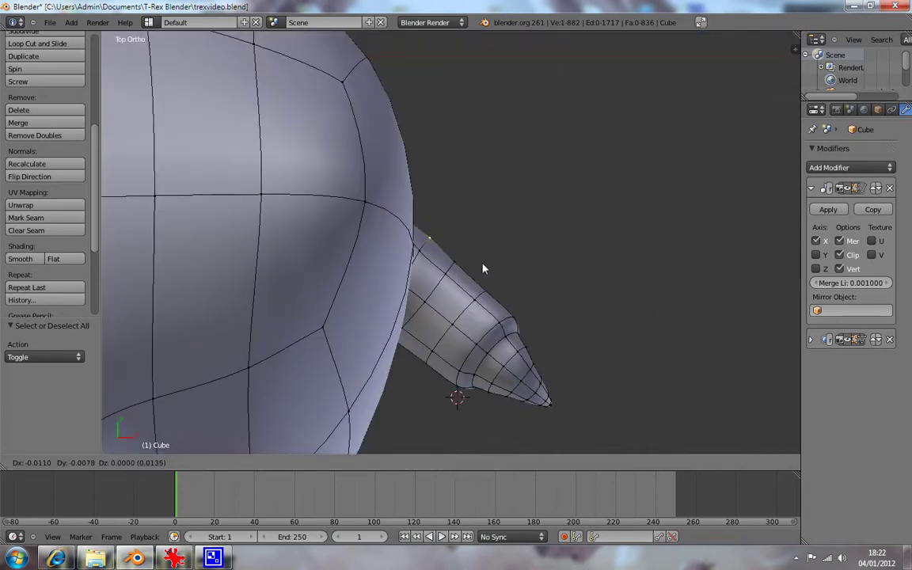
left_click(477, 270)
mouse_move(477, 271)
middle_mouse_down()
mouse_move(434, 281)
mouse_move(437, 256)
mouse_move(515, 271)
mouse_move(485, 301)
mouse_move(502, 266)
mouse_move(509, 189)
mouse_move(473, 305)
mouse_move(541, 262)
mouse_move(562, 321)
mouse_move(559, 351)
middle_mouse_up()
- Save trexvideo.blend, overwriting the existing file
key("KP_1")
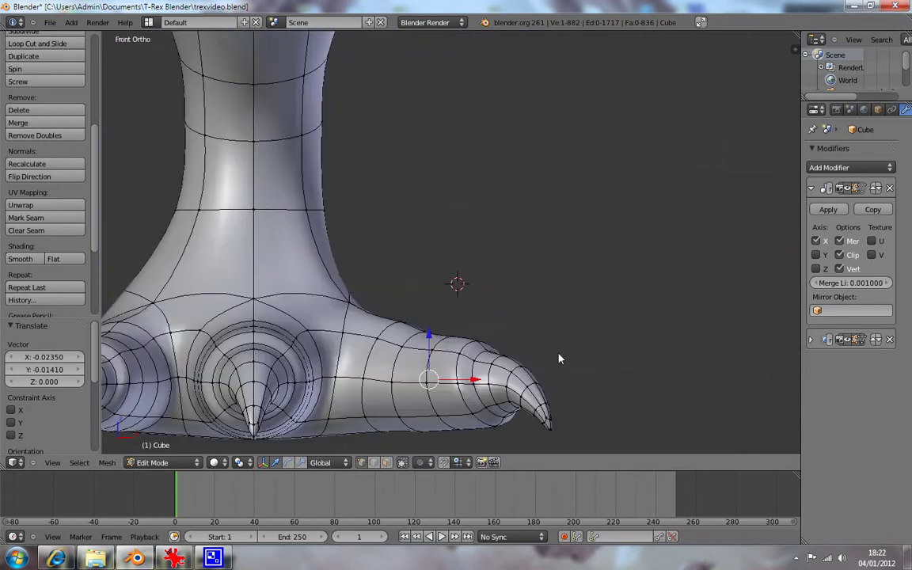
scroll(523, 386, "down", 4)
scroll(487, 377, "up", 2)
scroll(459, 364, "up", 1)
scroll(503, 296, "down", 1)
scroll(463, 360, "down", 1)
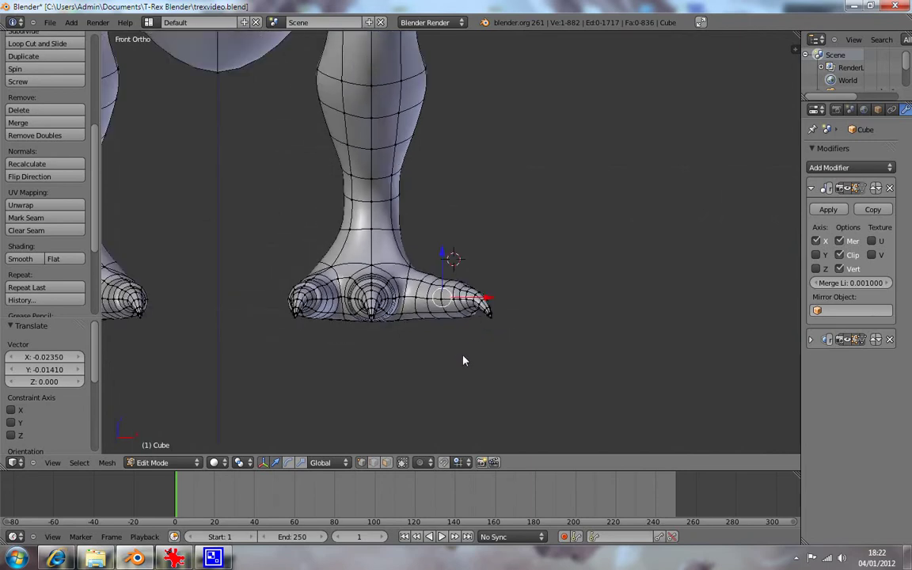
key("ctrl+s")
left_click(464, 356)
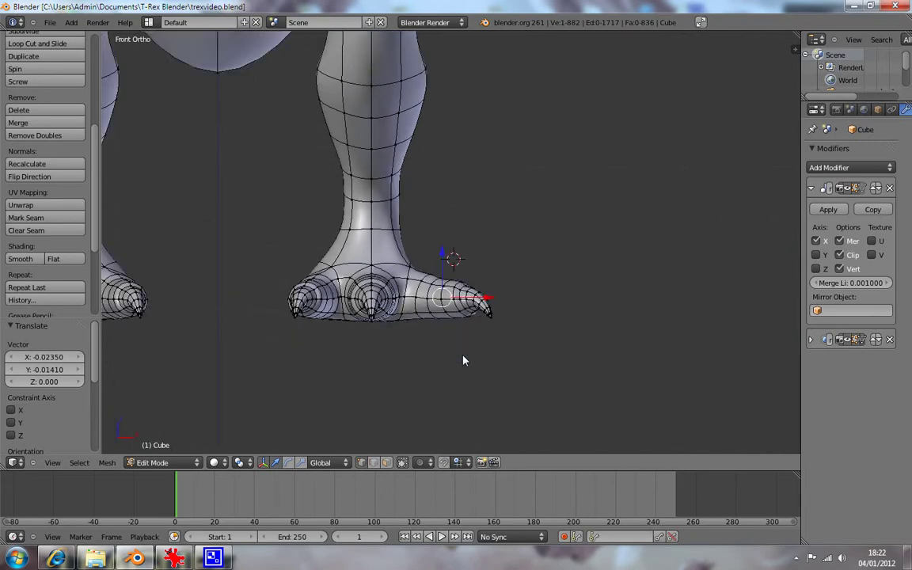
scroll(496, 357, "up", 2)
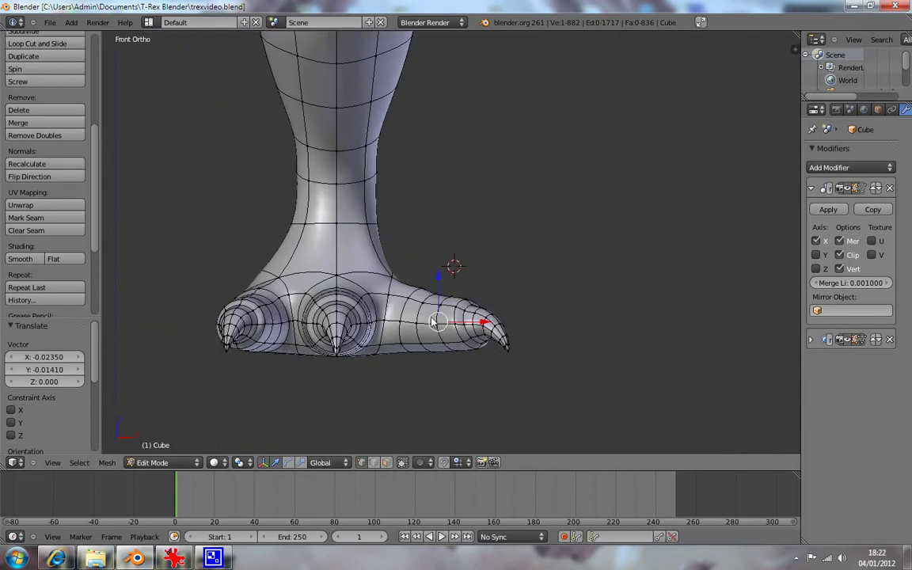
- Pull the remaining toe-joint vertex inward by -0.02436 on X and deselect all
key("g")
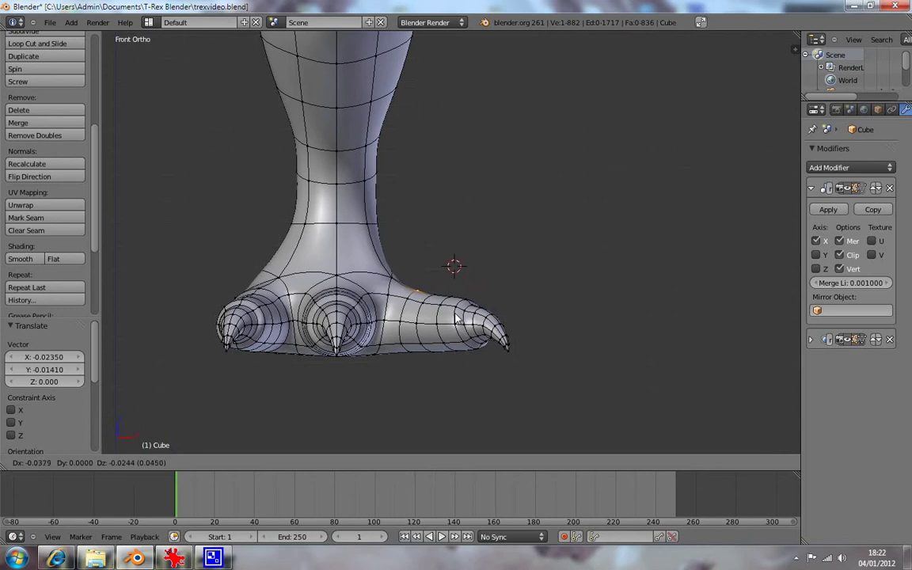
left_click(413, 289)
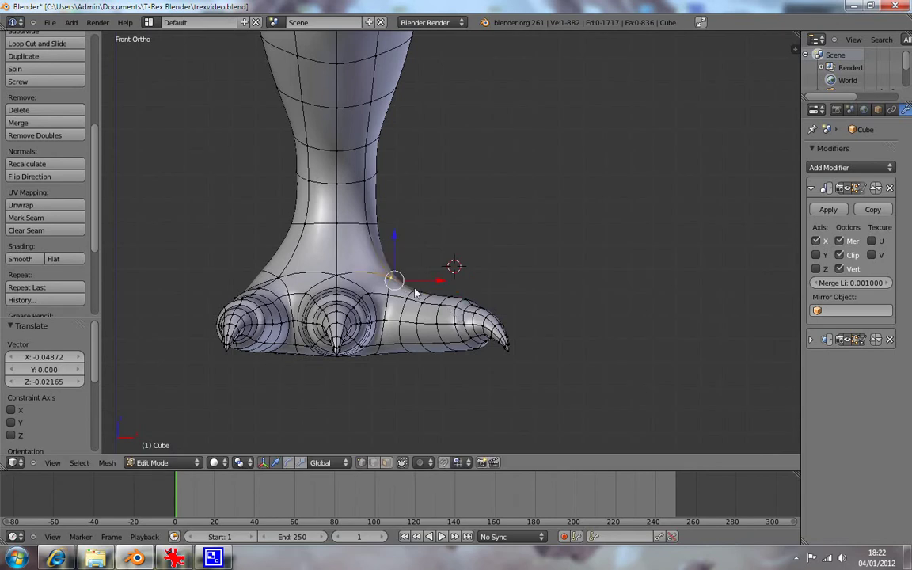
key("g")
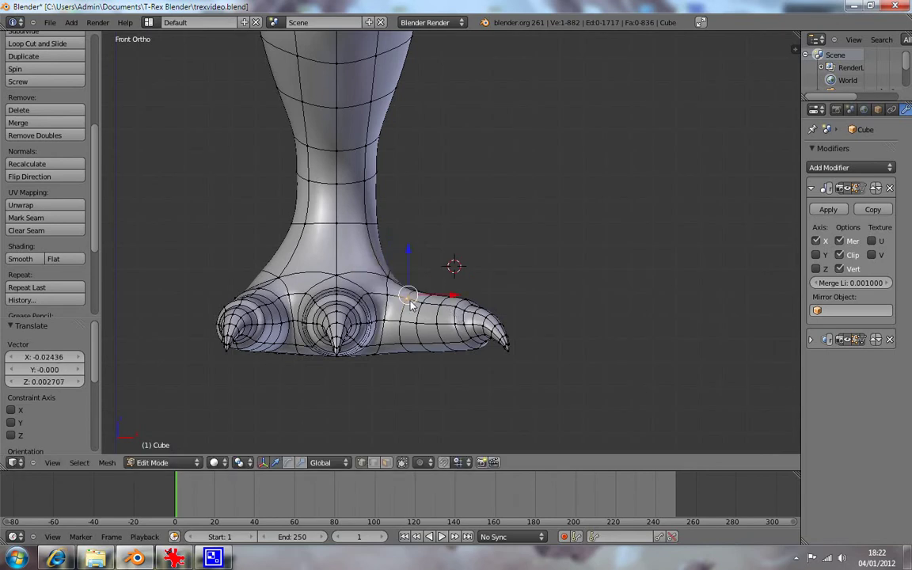
key("a")
middle_click_drag(483, 286, 434, 309)
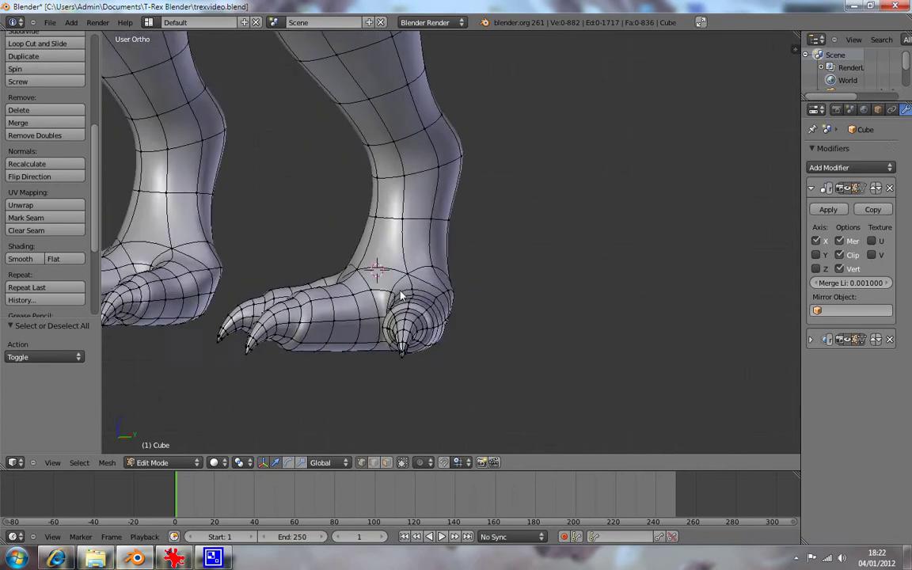
key("KP_1")
key("KP_3")
key("KP_1")
key("KP_6")
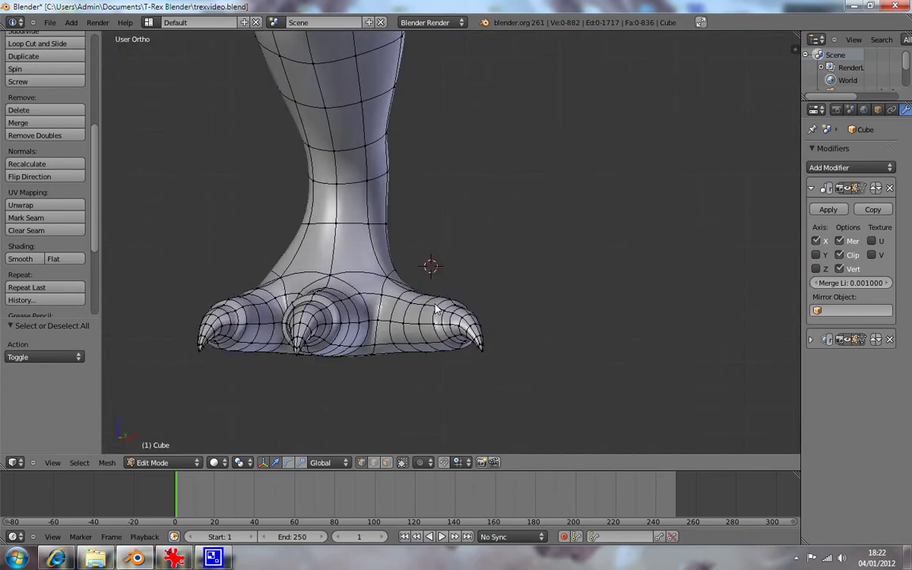
key("KP_6")
key("KP_6")
key("KP_6")
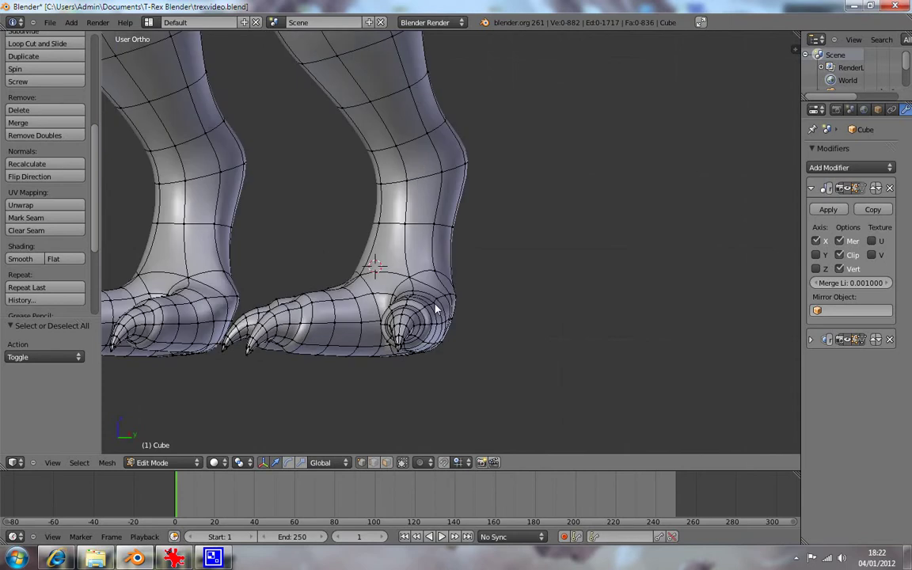
key("KP_4")
key("KP_6")
key("KP_4")
key("KP_4")
key("KP_6")
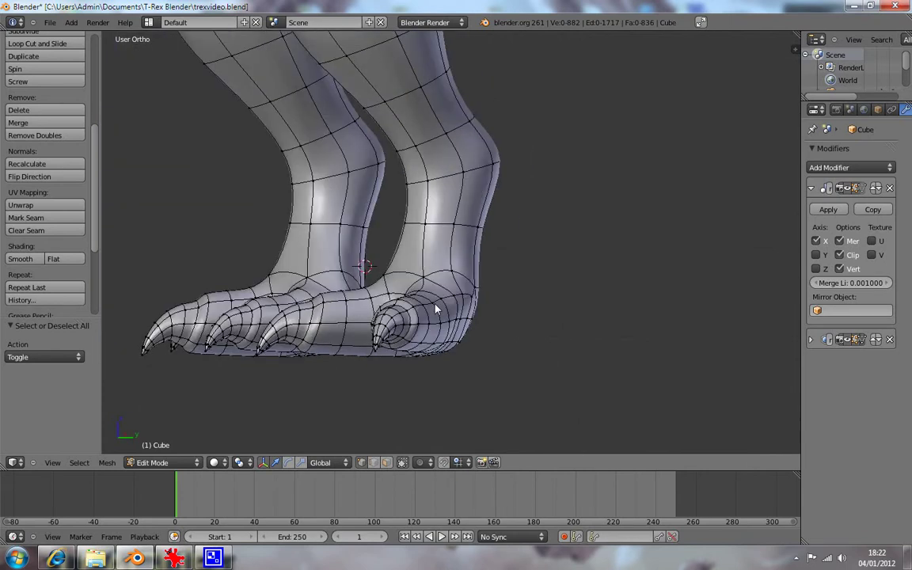
key("KP_6")
key("KP_4")
key("KP_6")
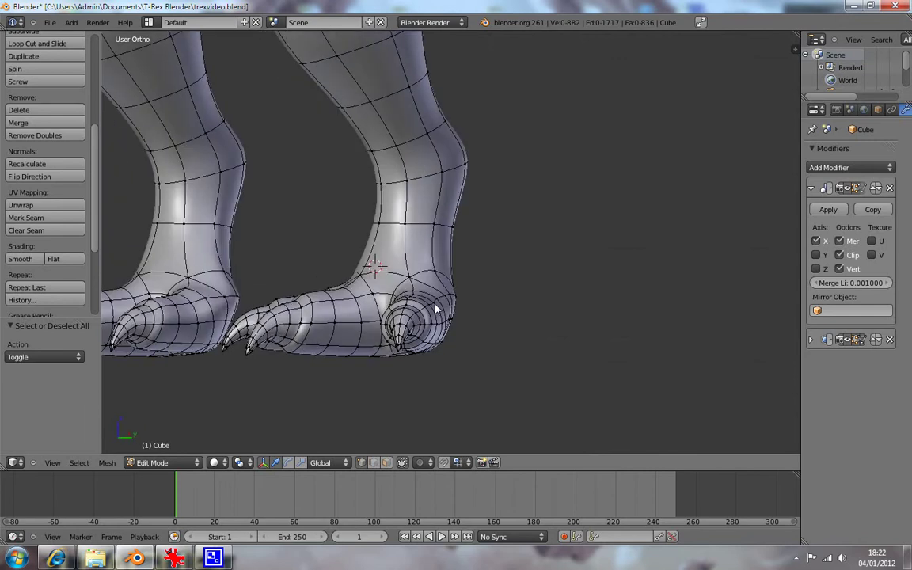
key("KP_4")
key("KP_4")
key("KP_4")
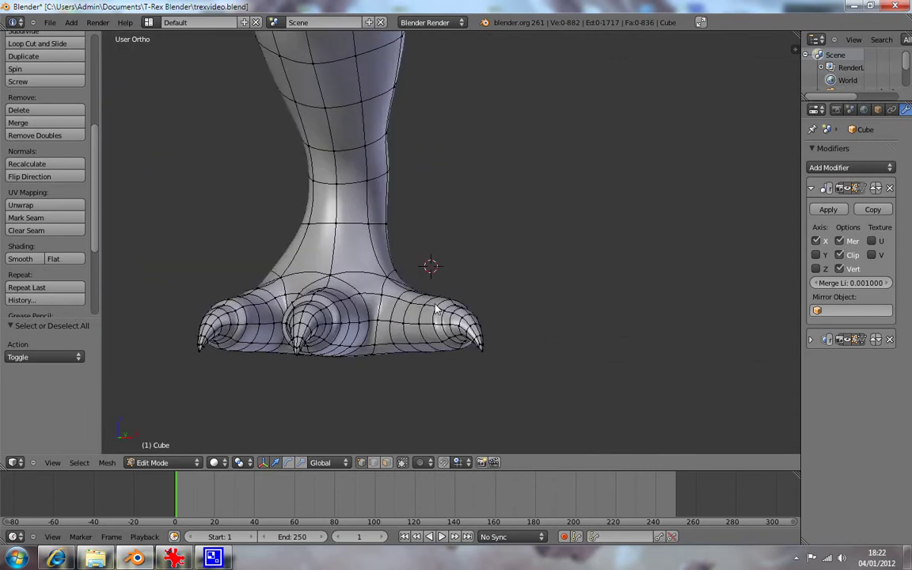
key("KP_4")
key("KP_4")
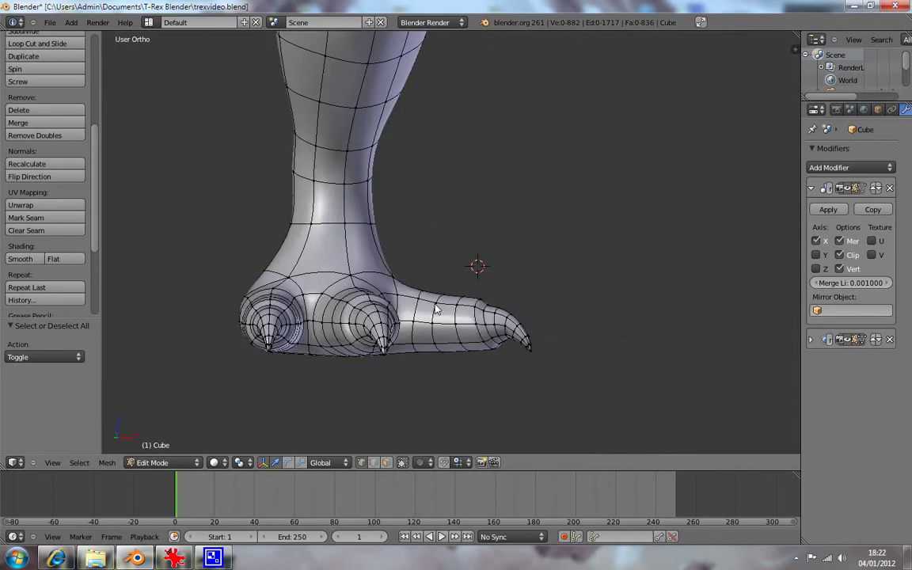
key("KP_4")
key("KP_4")
key("KP_4")
key("KP_6")
key("KP_4")
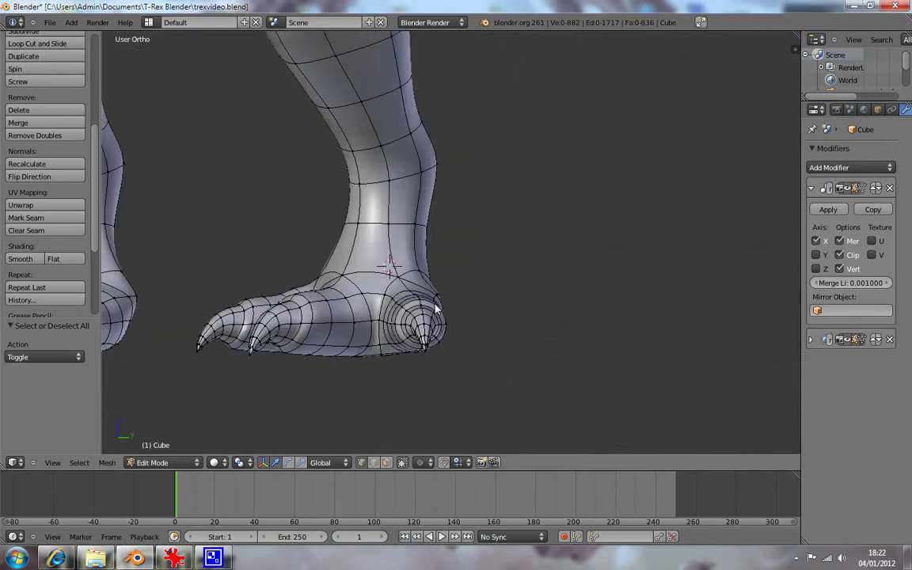
key("KP_6")
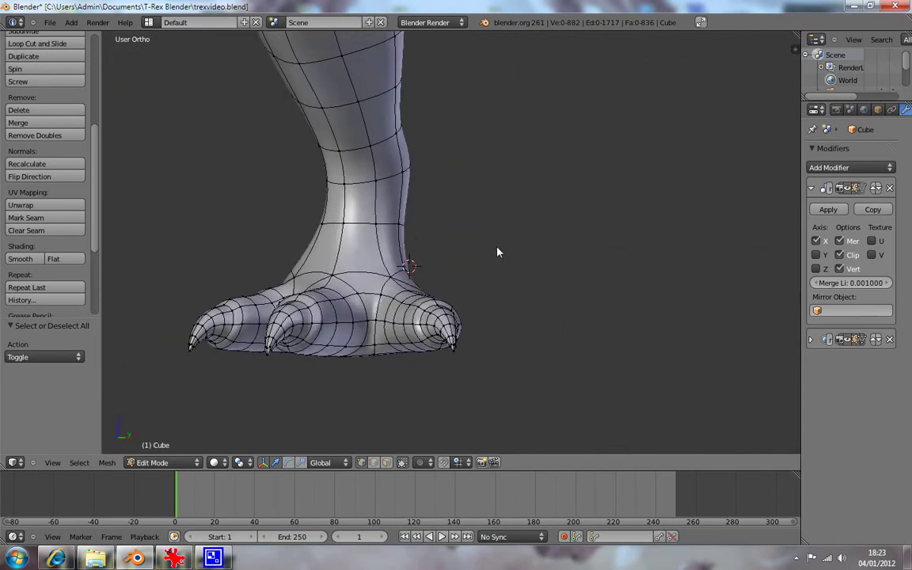
mouse_move(495, 284)
middle_mouse_down()
mouse_move(430, 345)
mouse_move(470, 344)
mouse_move(487, 296)
mouse_move(539, 264)
middle_mouse_up()
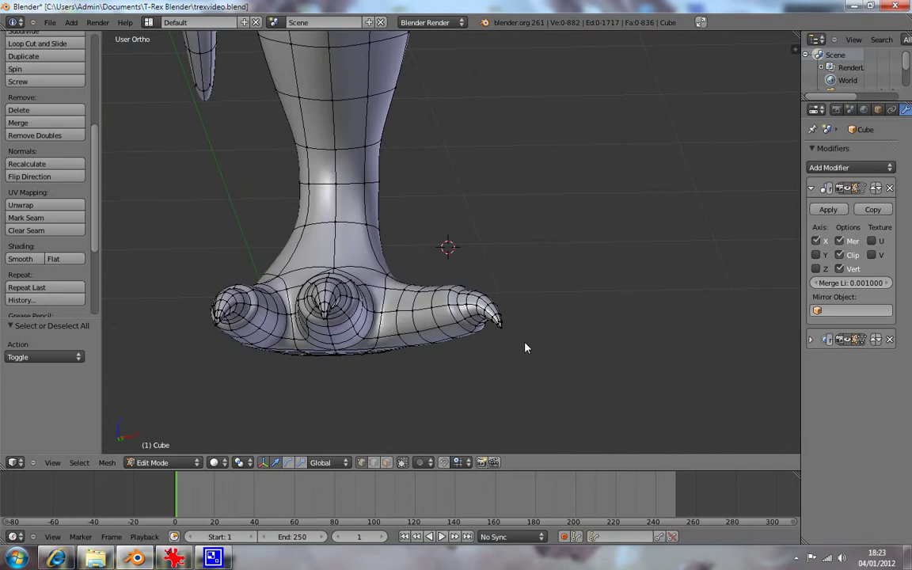
key("KP_1")
mouse_move(353, 399)
middle_mouse_down()
mouse_move(380, 401)
mouse_move(356, 401)
mouse_move(390, 283)
mouse_move(378, 288)
middle_mouse_up()
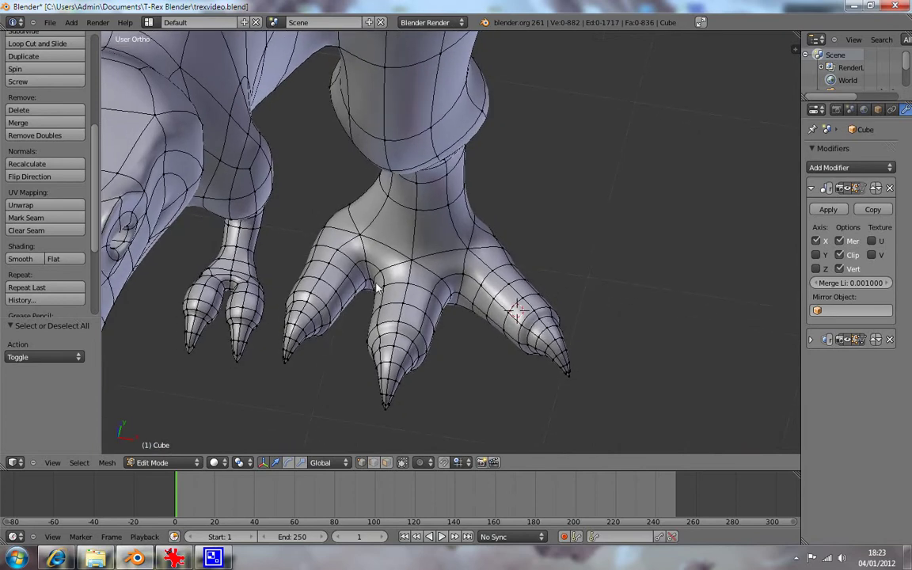
- Try selecting edge loops along the inner toe, then clear the selection to restart
right_click(351, 269, "alt")
right_click(307, 245, "alt+shift")
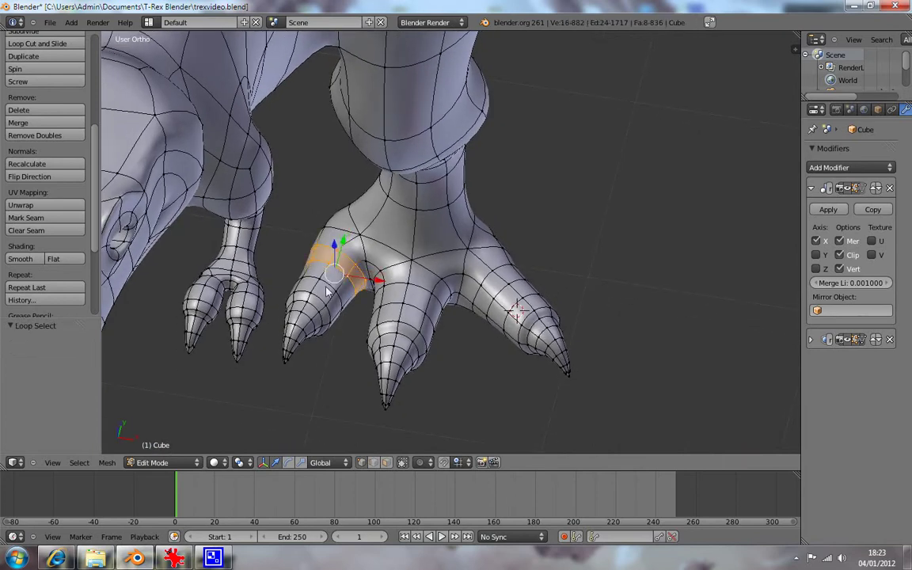
right_click(295, 265, "alt+shift")
right_click(317, 295, "alt+shift")
right_click(315, 304, "alt+shift")
right_click(313, 312, "alt+shift")
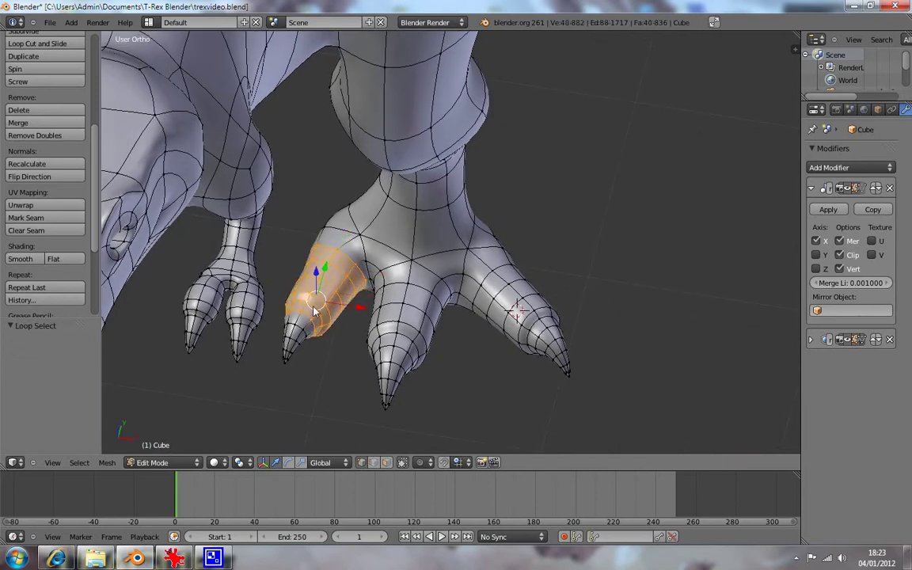
right_click(297, 344, "alt+shift")
right_click(287, 356, "alt+shift")
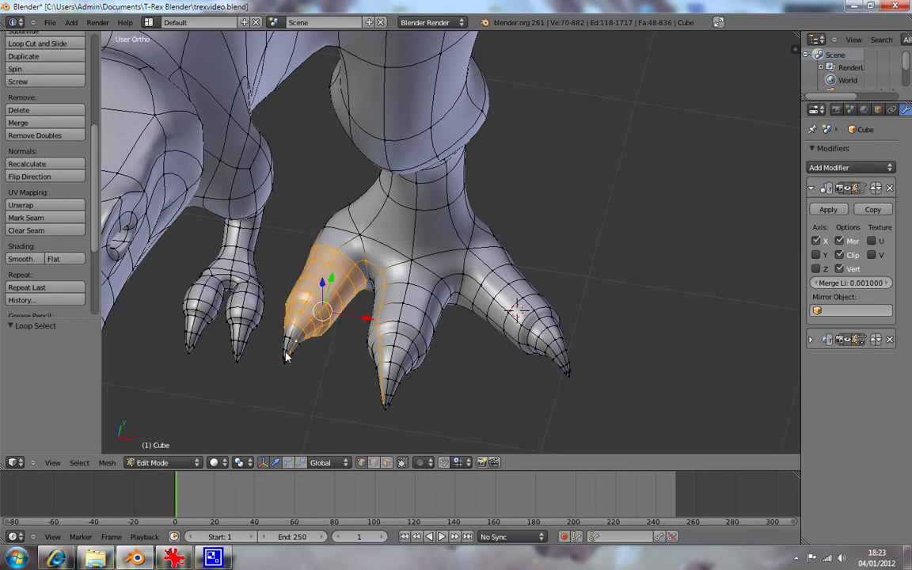
right_click(298, 341, "alt+shift")
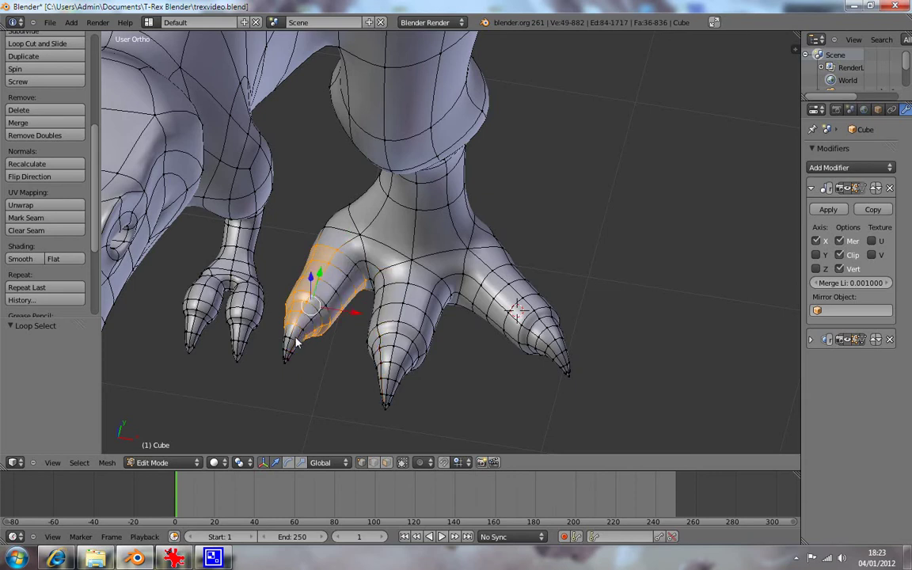
right_click(288, 345, "alt+shift")
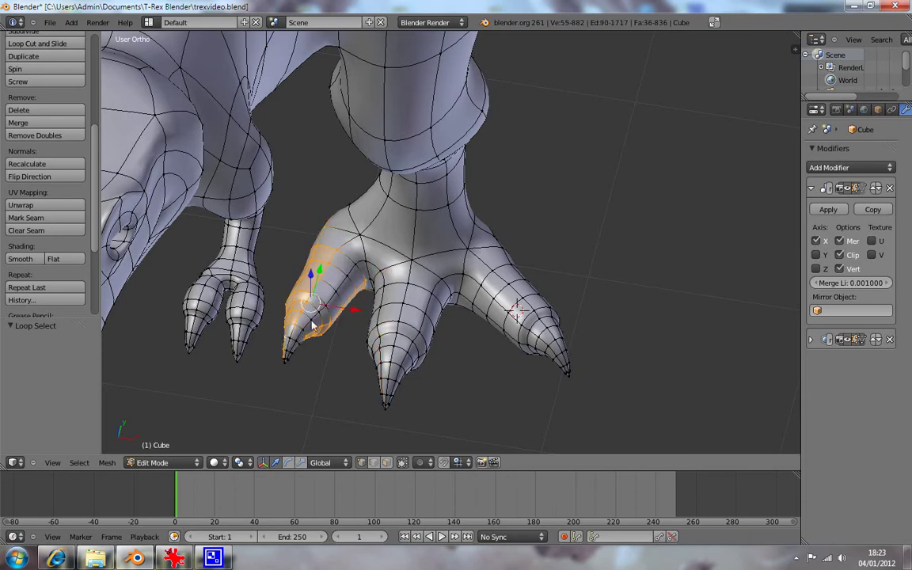
right_click(346, 269, "alt+shift")
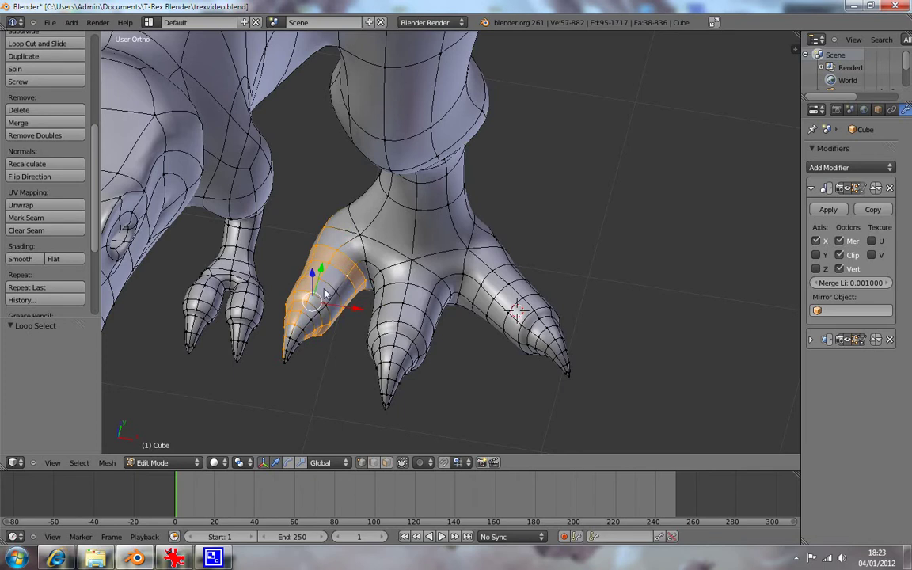
key("a")
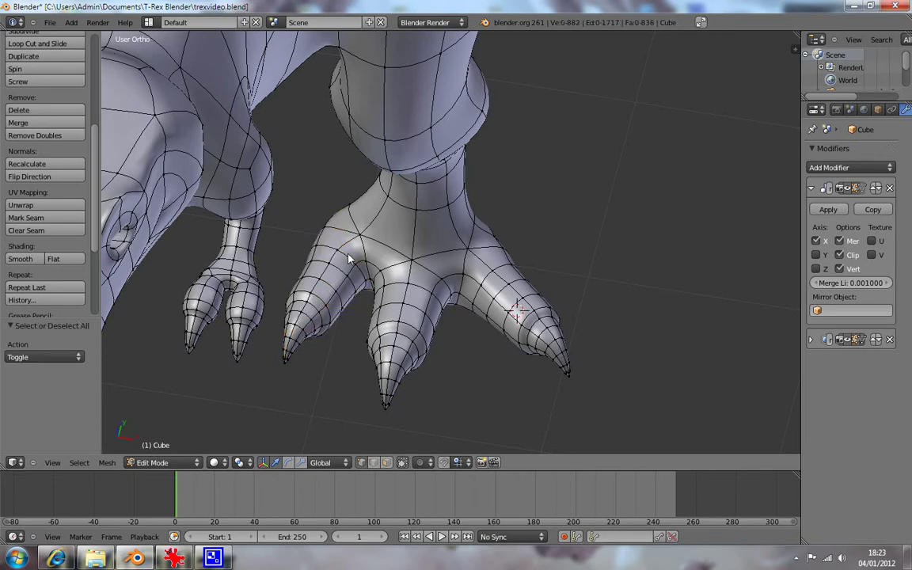
- Select the seven edge loops running from the inner toe's base toward its claw tip
right_click(333, 277, "alt")
right_click(329, 284, "alt+shift")
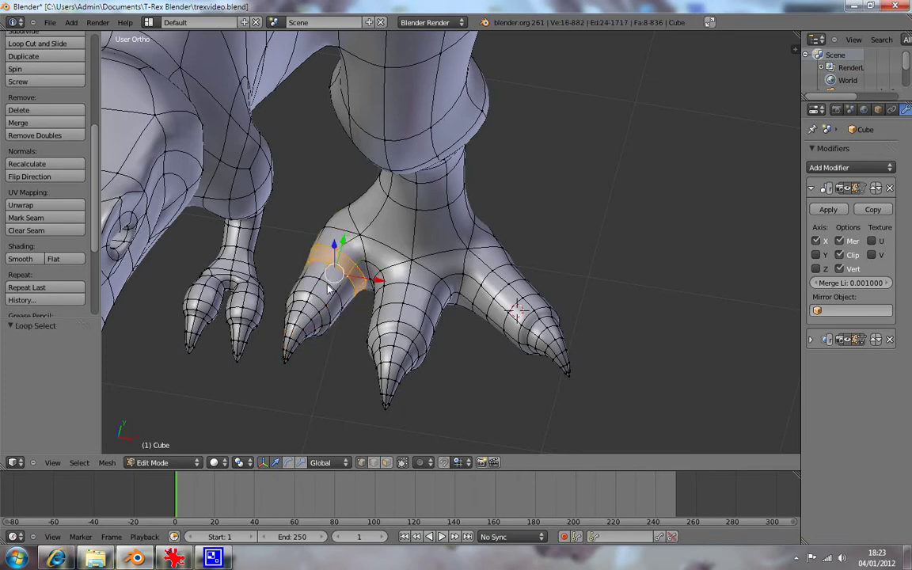
right_click(324, 293, "alt+shift")
right_click(319, 302, "alt+shift")
right_click(314, 310, "alt+shift")
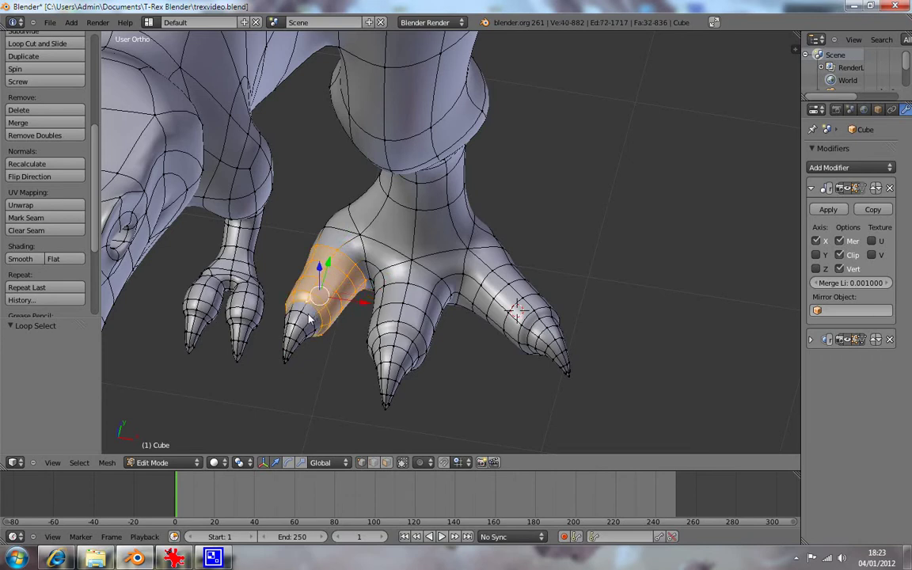
right_click(308, 319, "alt+shift")
right_click(300, 330, "alt+shift")
middle_click_drag(333, 342, 327, 354)
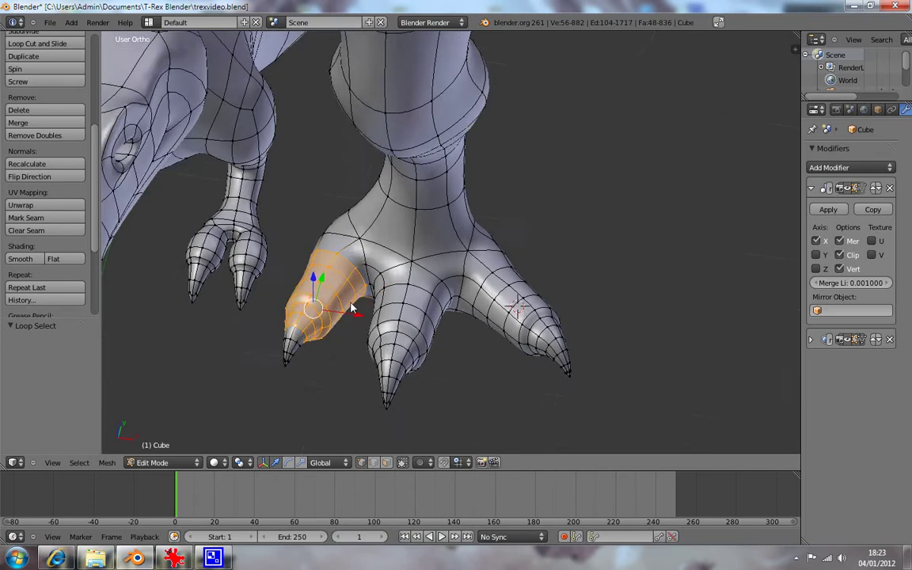
- Box-select the claw tip vertices and add the toe-base edge and vertex to the selection
key("ctrl+KP_Add")
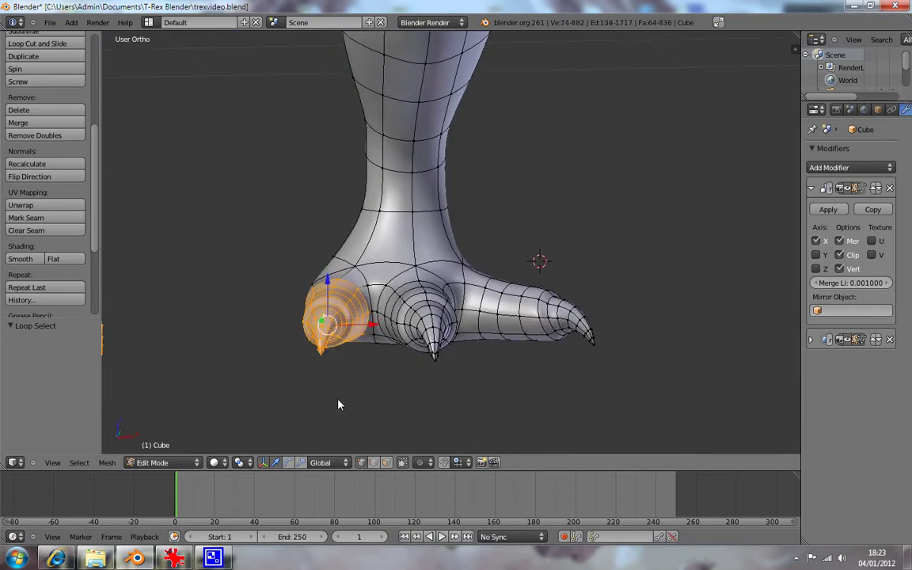
middle_click_drag(348, 387, 363, 291)
key("b")
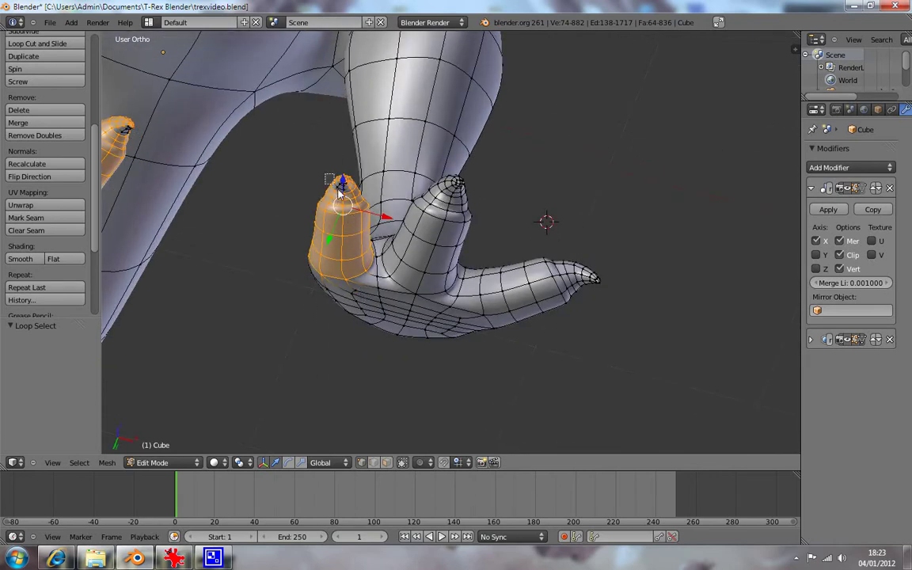
left_click_drag(299, 158, 354, 197)
mouse_move(345, 247)
middle_mouse_down()
mouse_move(449, 270)
mouse_move(507, 333)
middle_mouse_up()
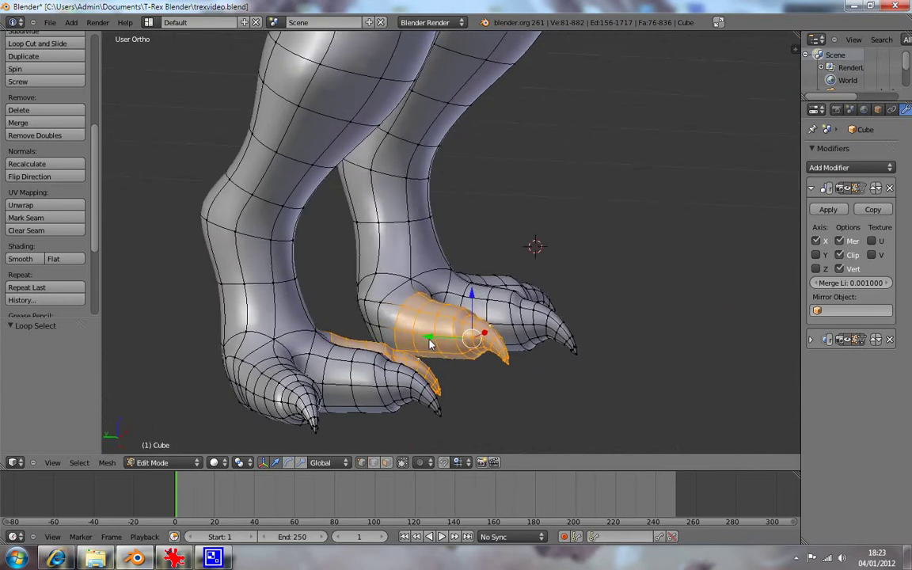
right_click(499, 319, "shift")
right_click(493, 342, "shift")
mouse_move(488, 342)
middle_mouse_down()
mouse_move(474, 299)
mouse_move(397, 330)
mouse_move(358, 397)
mouse_move(328, 391)
mouse_move(360, 418)
middle_mouse_up()
- In top wireframe view, rotate the inner toe and shift it slightly left
key("KP_7")
key("z")
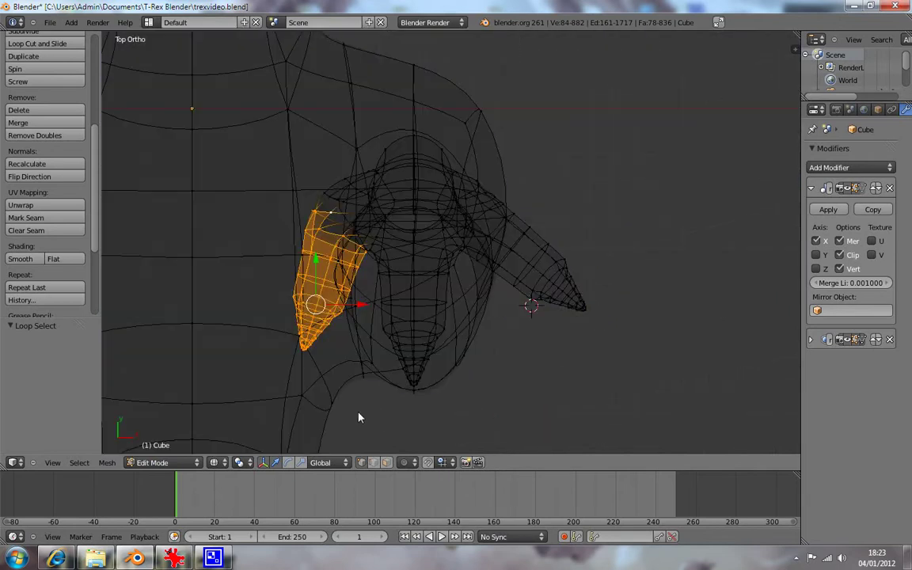
key("r")
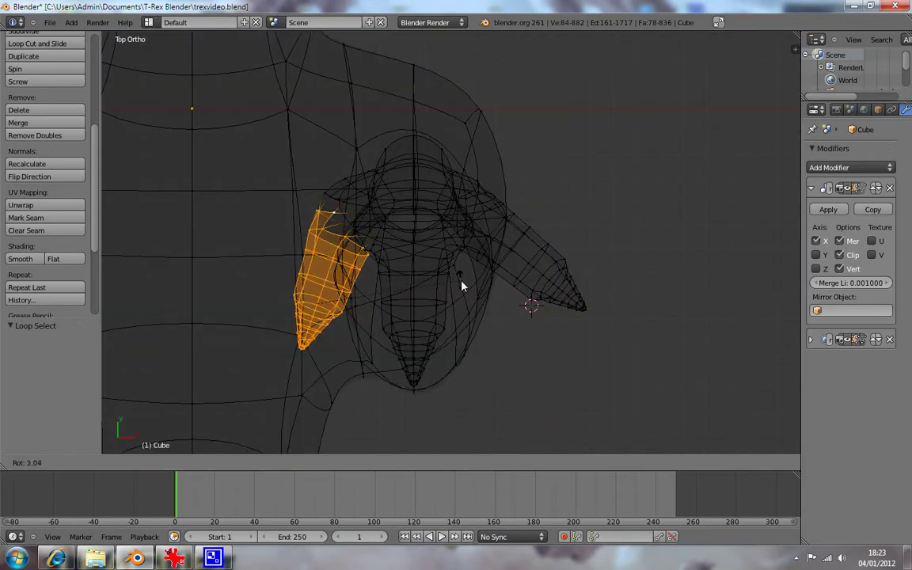
left_click(455, 310)
key("g")
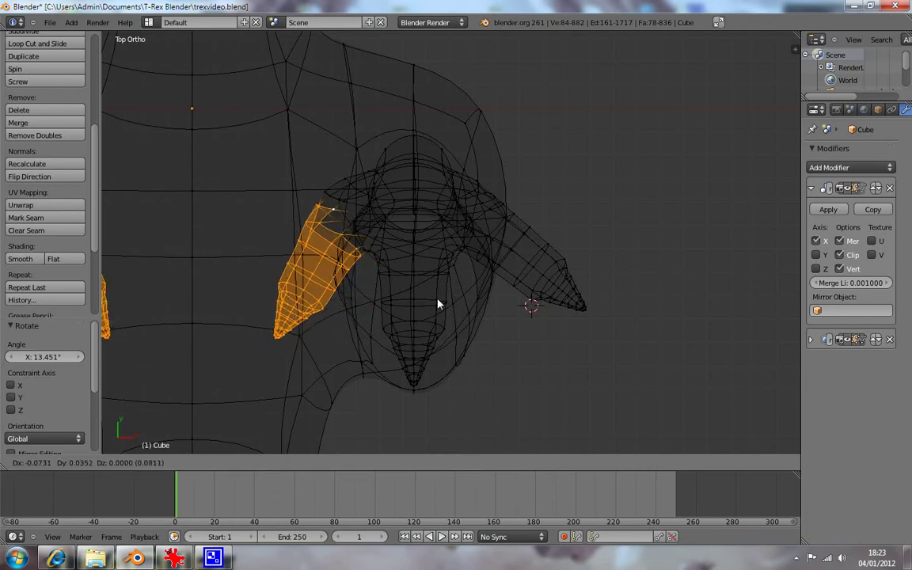
left_click(439, 304)
key("g")
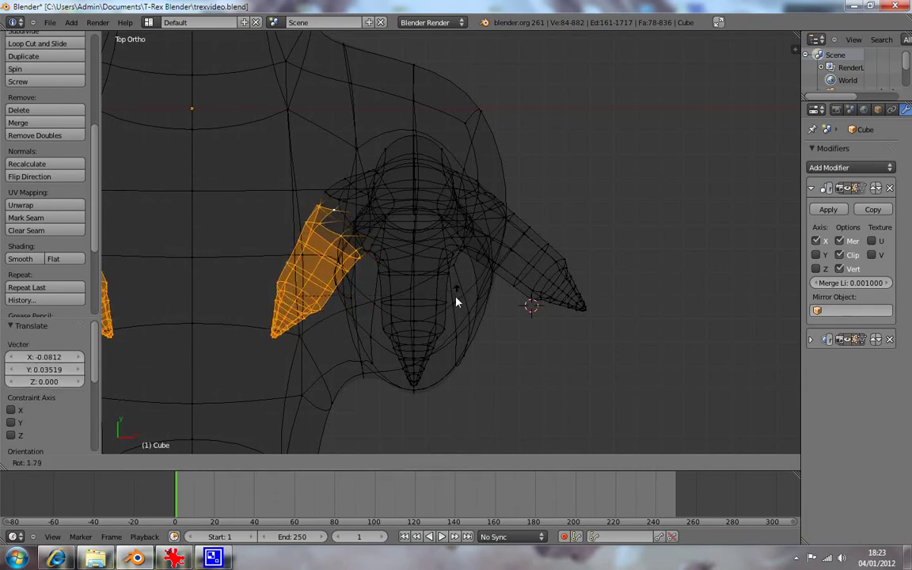
right_click(456, 301)
key("g")
left_click(446, 304)
- Rotate and move the inner toe further outward, ending at -0.01083 X, 0.01624 Y
key("r")
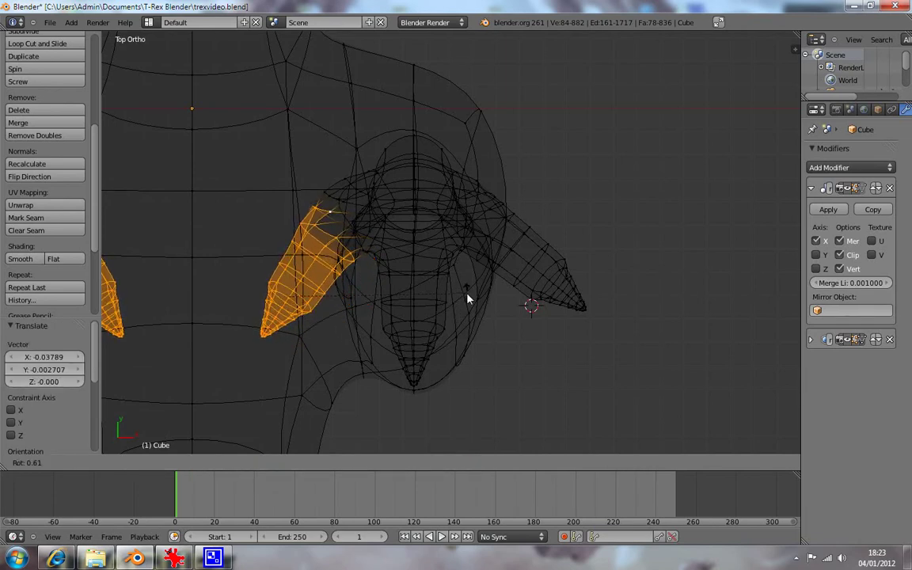
left_click(462, 311)
key("g")
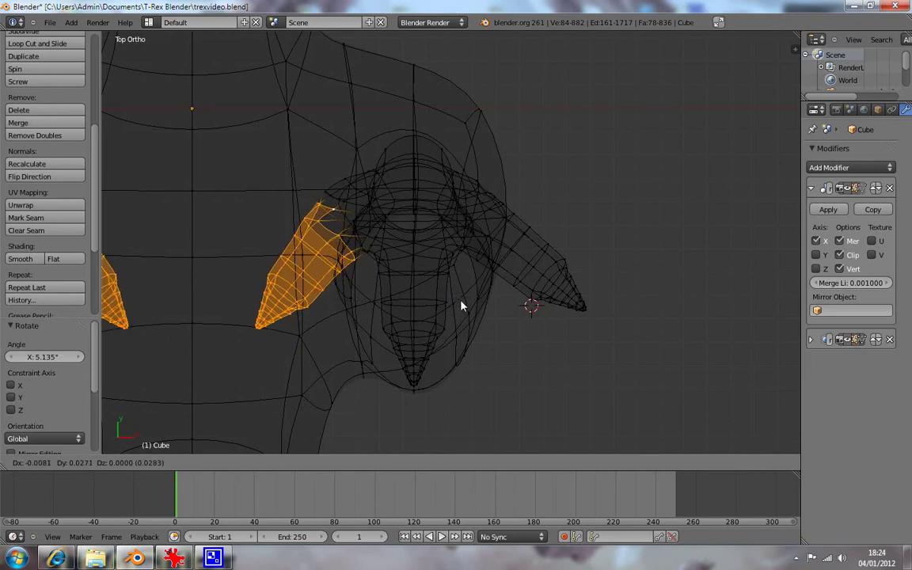
left_click(458, 305)
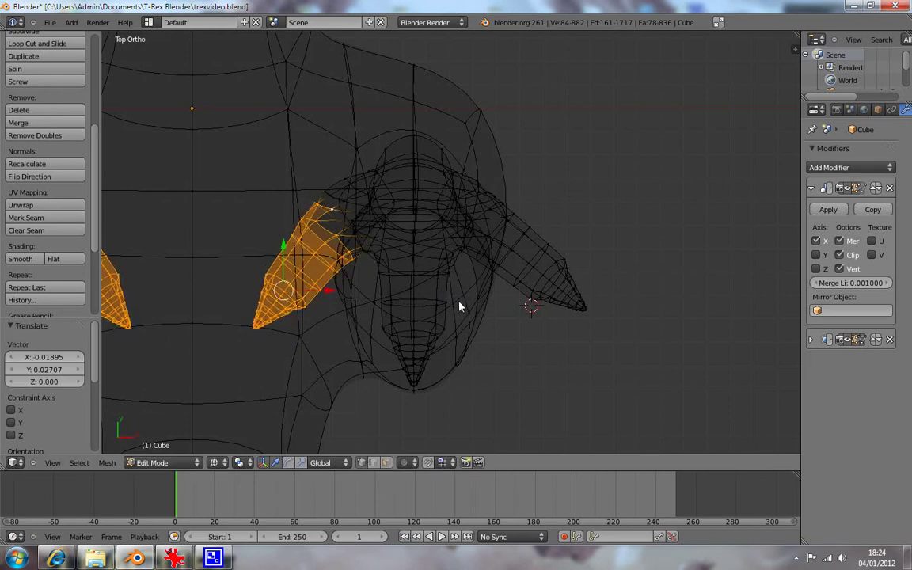
key("r")
left_click(462, 316)
key("g")
left_click(459, 316)
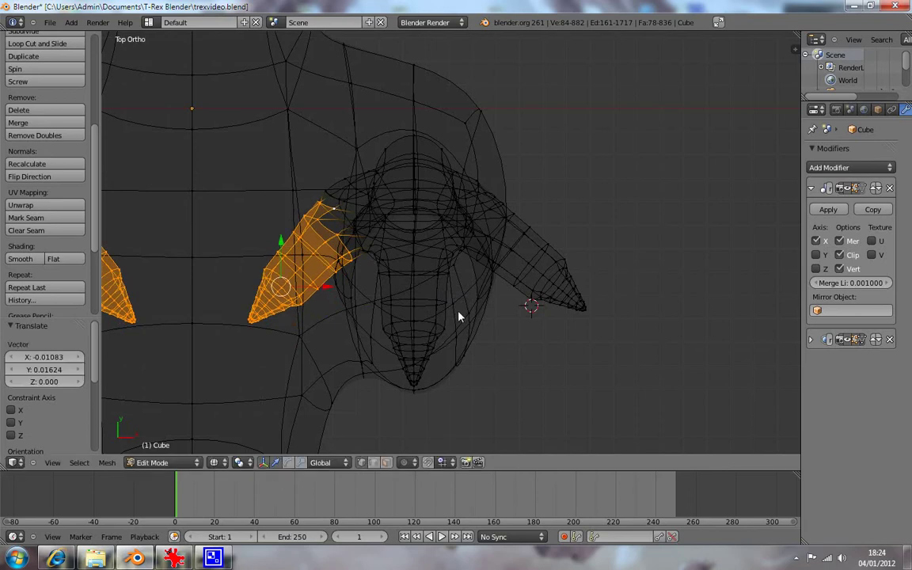
key("KP_1")
- Rotate the toe claw a further -1.935° about X, then deselect and restore solid shading
key("z")
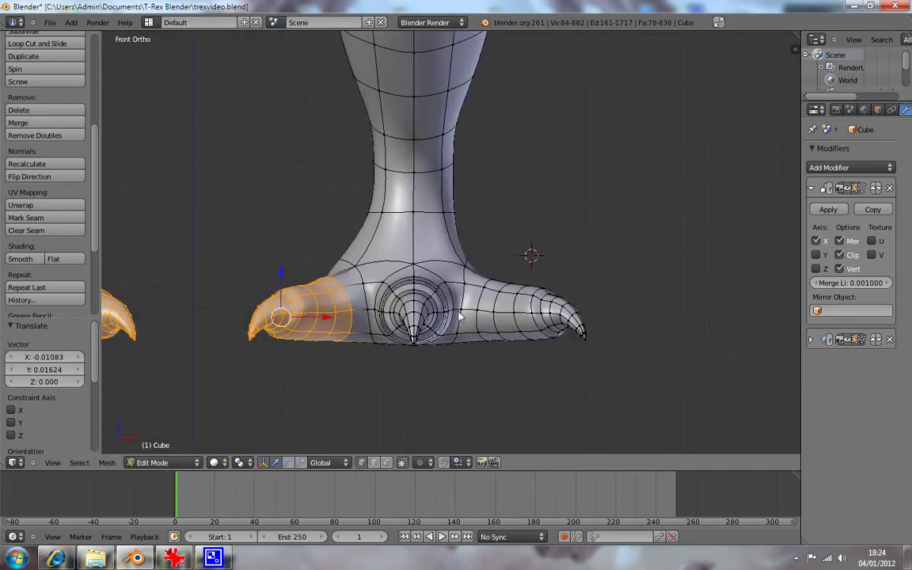
mouse_move(484, 242)
middle_mouse_down()
mouse_move(484, 340)
mouse_move(533, 335)
mouse_move(539, 322)
mouse_move(553, 366)
mouse_move(531, 352)
mouse_move(530, 378)
mouse_move(545, 372)
mouse_move(531, 378)
mouse_move(539, 402)
middle_mouse_up()
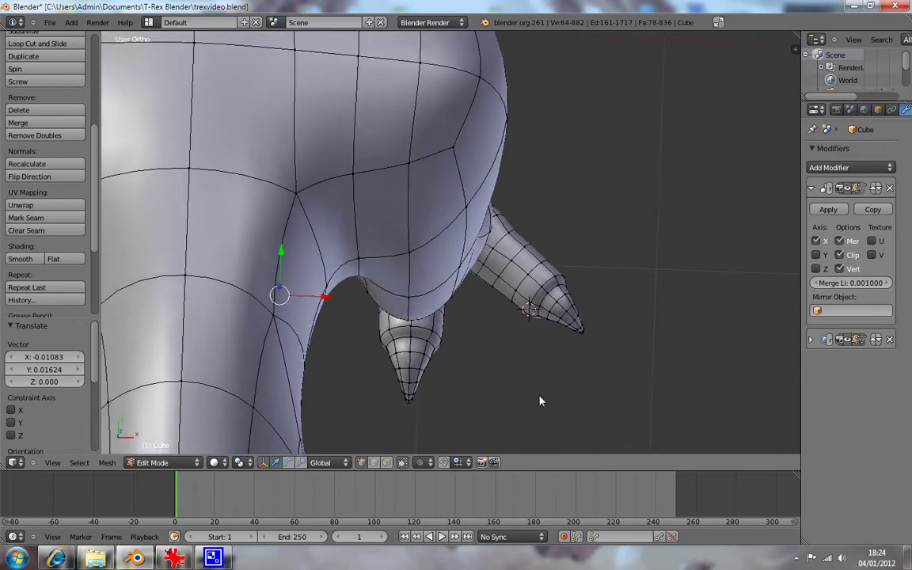
key("KP_7")
key("z")
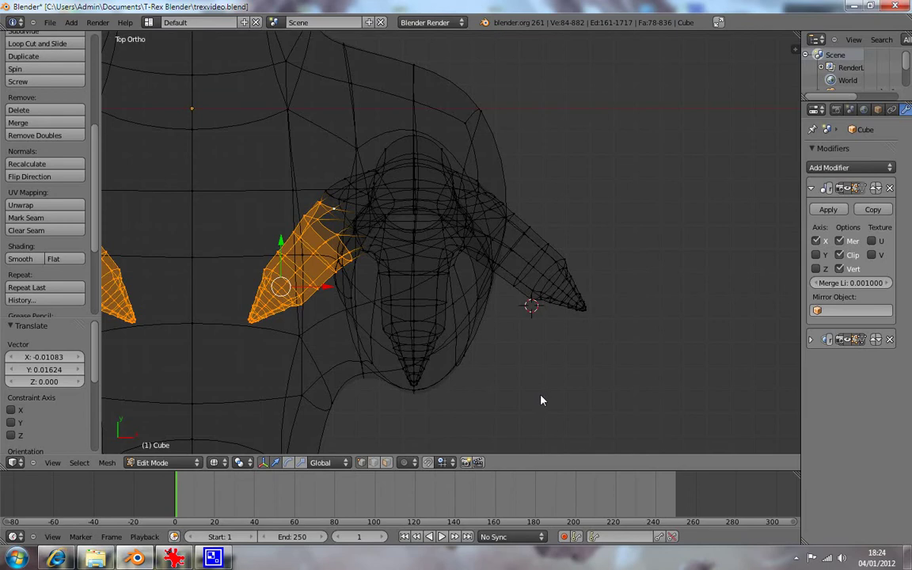
key("r")
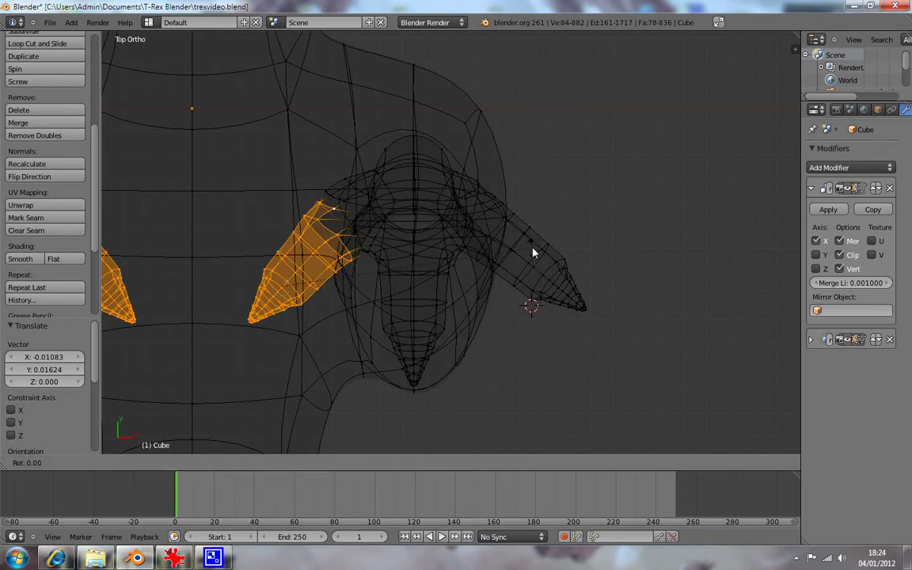
left_click(534, 246)
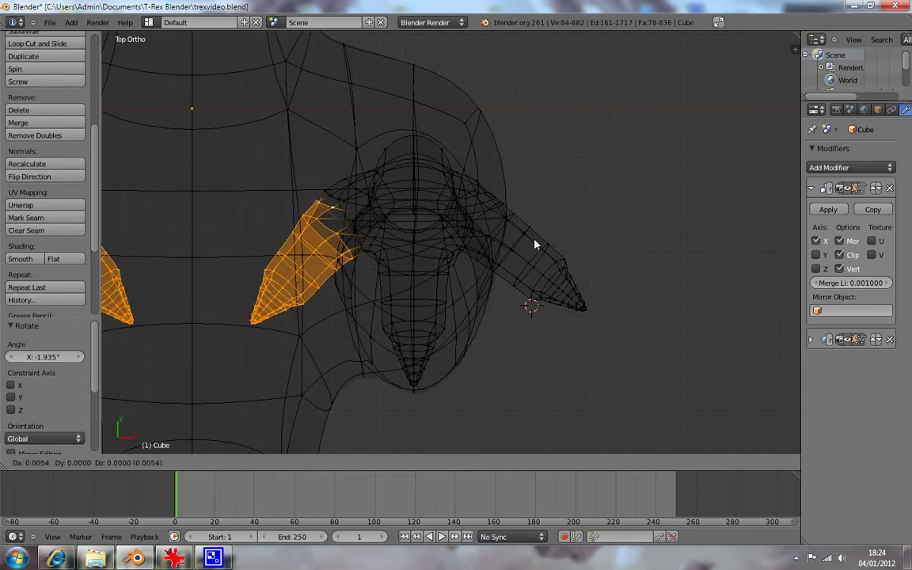
key("a")
key("z")
mouse_move(363, 393)
middle_mouse_down()
mouse_move(322, 225)
mouse_move(386, 315)
mouse_move(521, 335)
mouse_move(342, 350)
mouse_move(361, 338)
mouse_move(446, 358)
mouse_move(454, 346)
middle_mouse_up()
key("ctrl+KP_1")
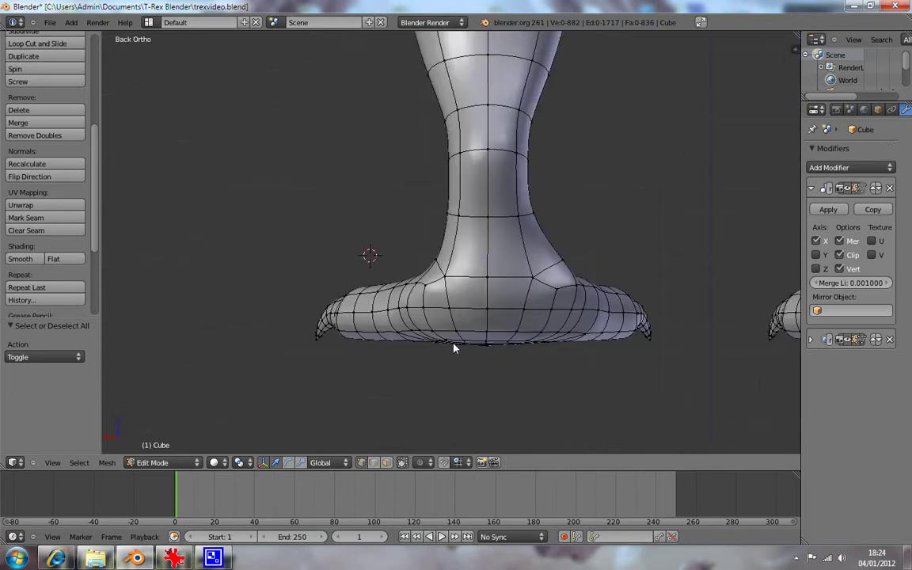
- Select the ankle vertex where the leg meets the foot and nudge it up and along X
right_click(533, 282)
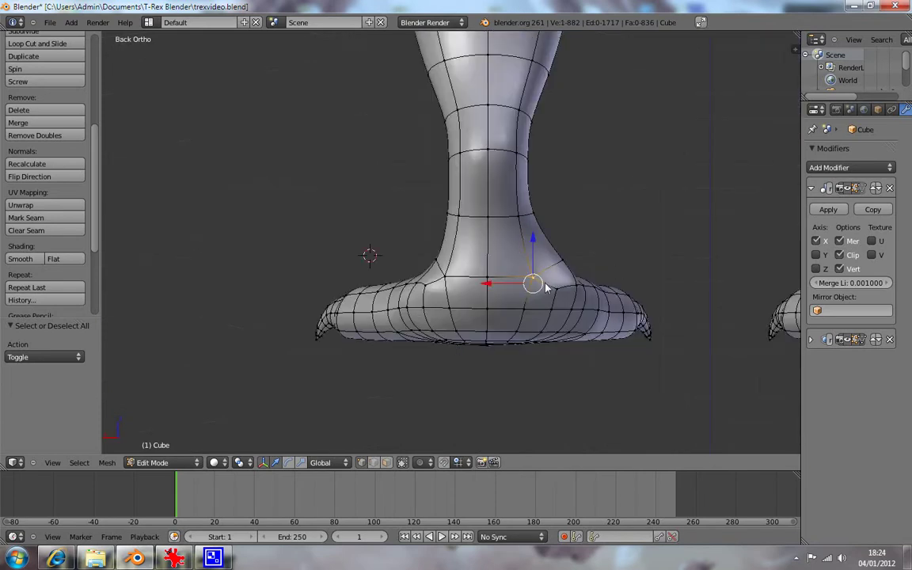
left_click_drag(535, 249, 535, 243)
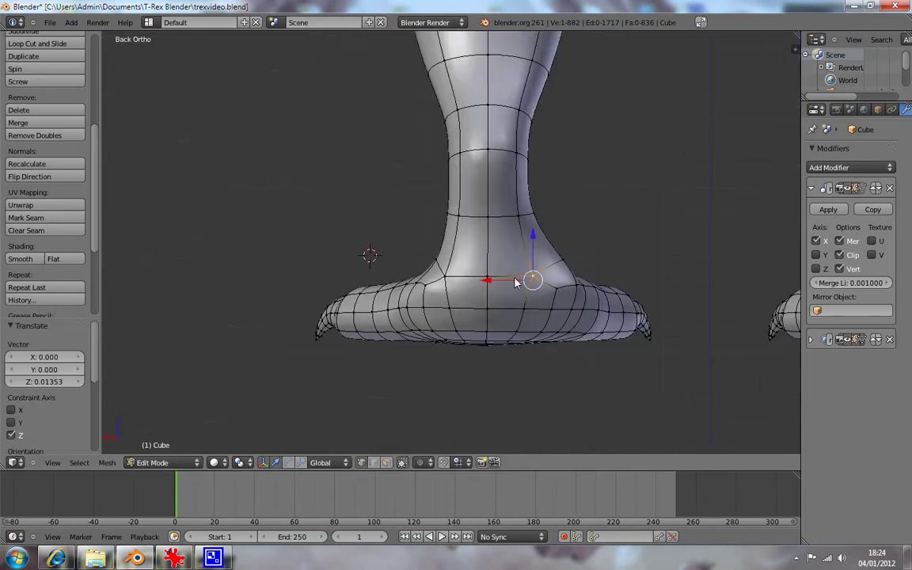
mouse_move(507, 278)
left_mouse_down()
mouse_move(500, 285)
mouse_move(492, 264)
left_mouse_up()
left_click(506, 283)
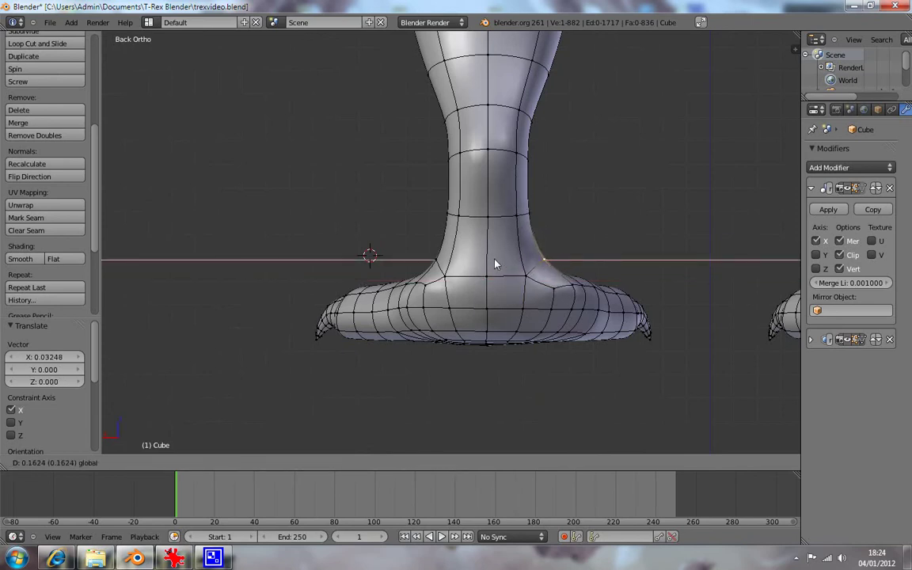
left_click_drag(492, 263, 503, 261)
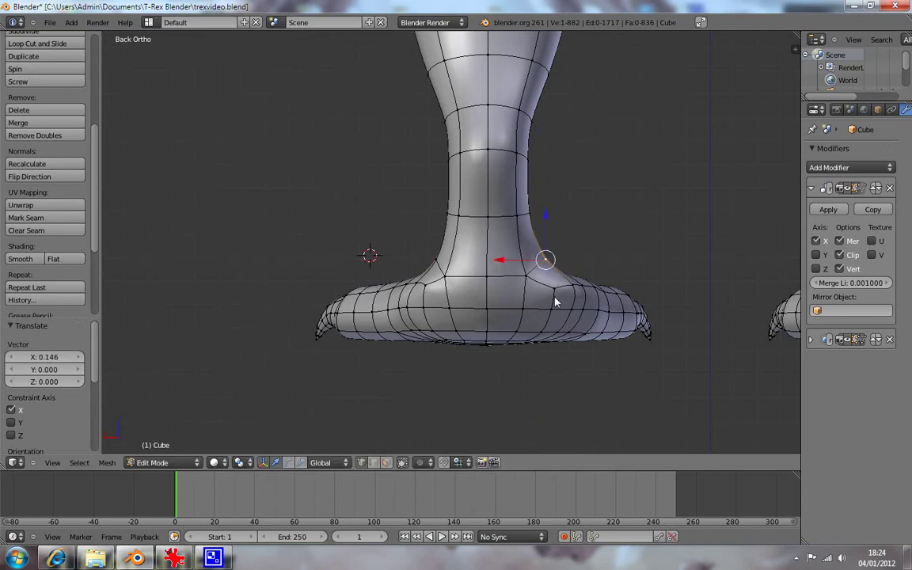
- Move the ankle vertex freely several times, finally 0.00812 X and -0.00812 Z, then deselect it
key("g")
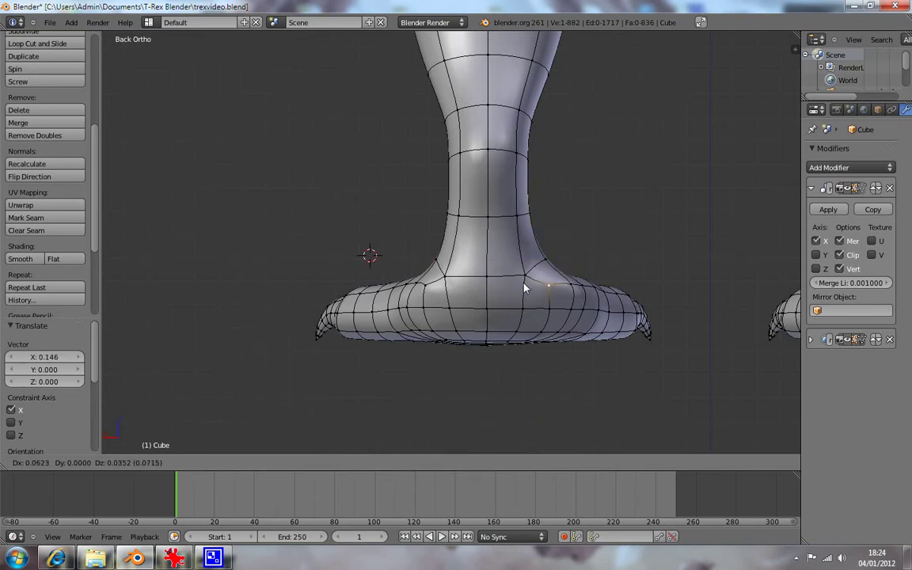
left_click(523, 285)
key("g")
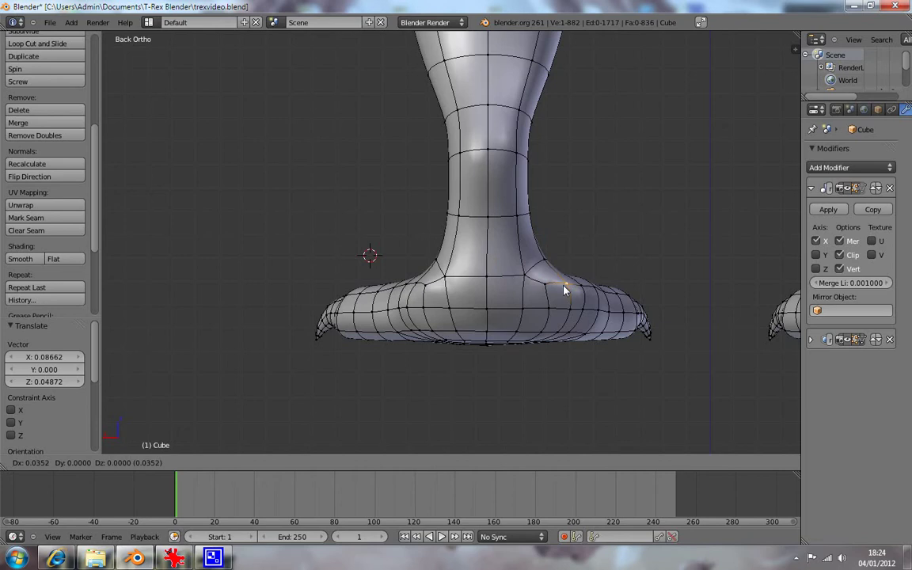
left_click(564, 291)
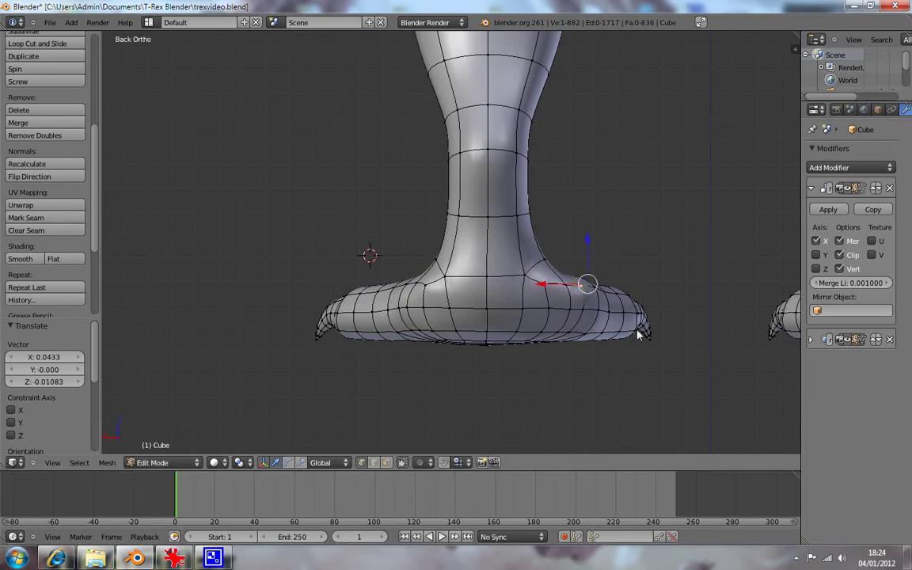
key("g")
left_click(592, 293)
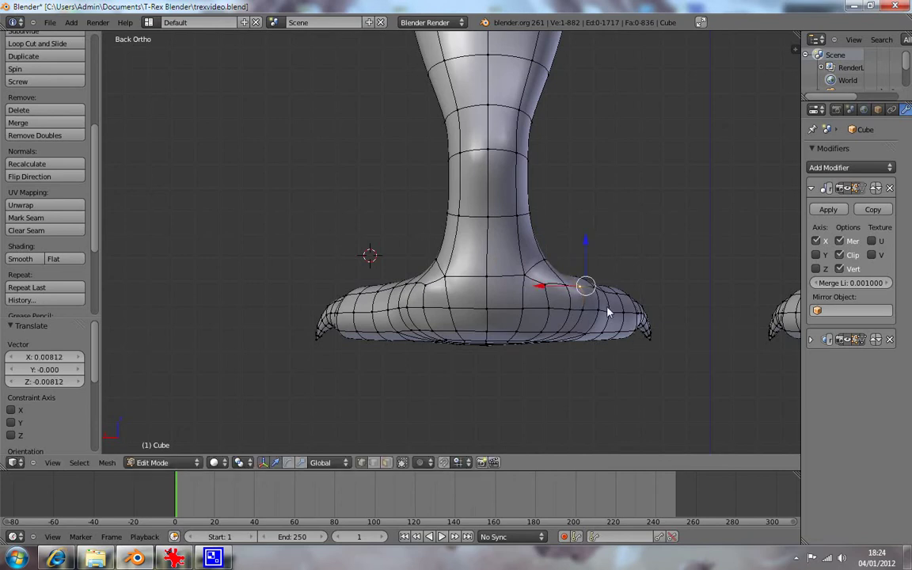
key("g")
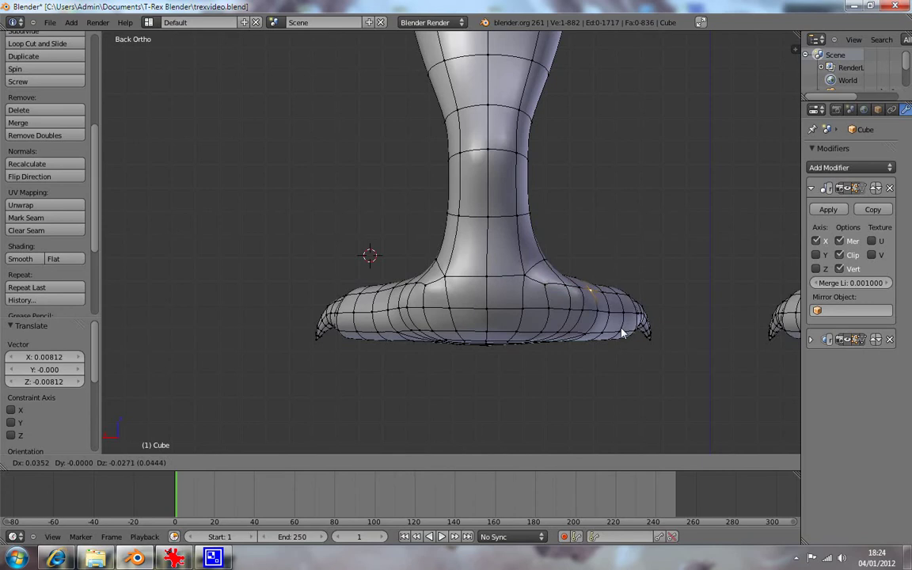
left_click(622, 333)
key("a")
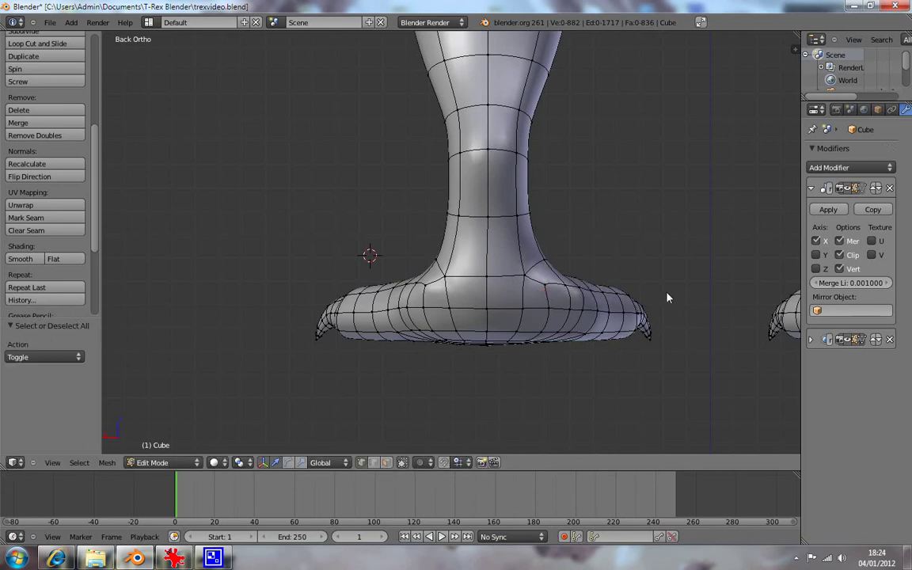
mouse_move(657, 293)
middle_mouse_down()
mouse_move(448, 294)
mouse_move(583, 306)
middle_mouse_up()
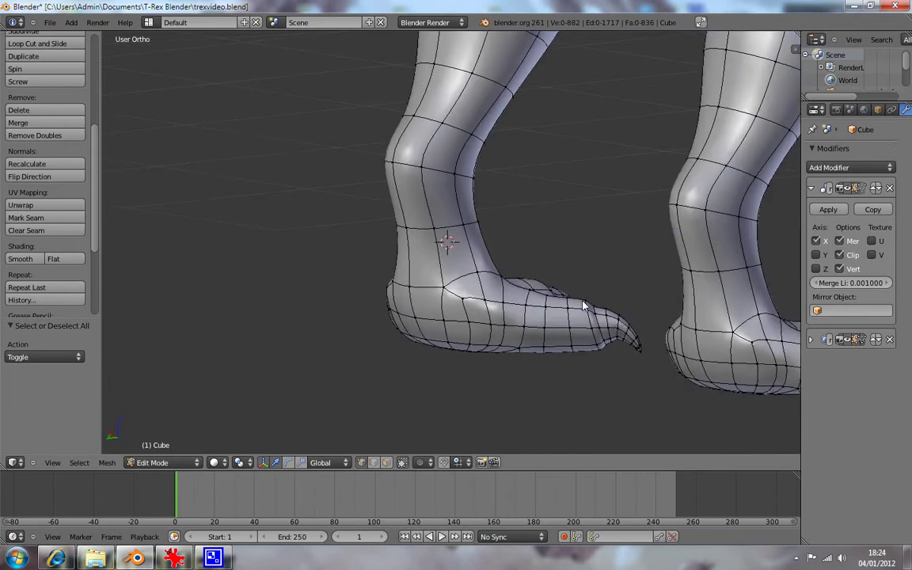
key("KP_1")
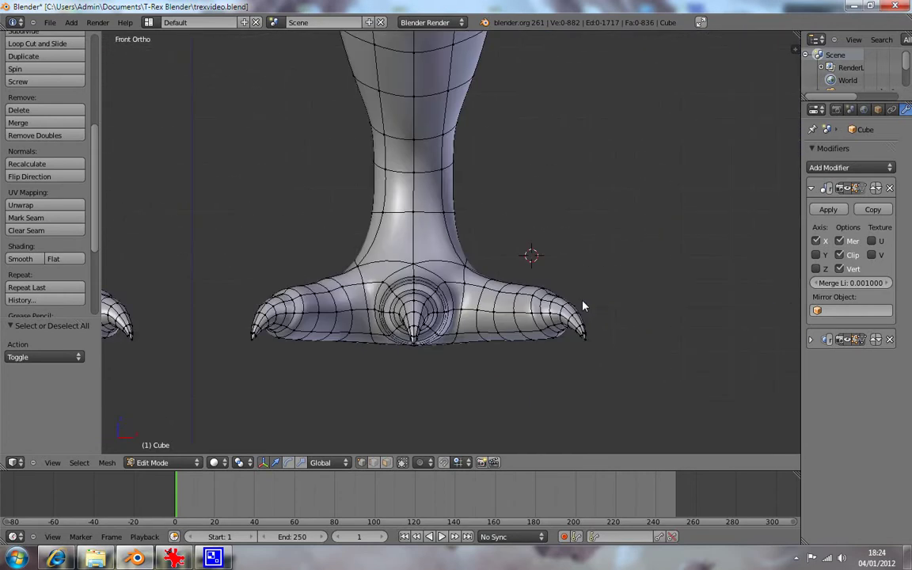
key("ctrl+KP_1")
key("KP_4")
key("KP_4")
key("KP_6")
key("KP_4")
key("KP_4")
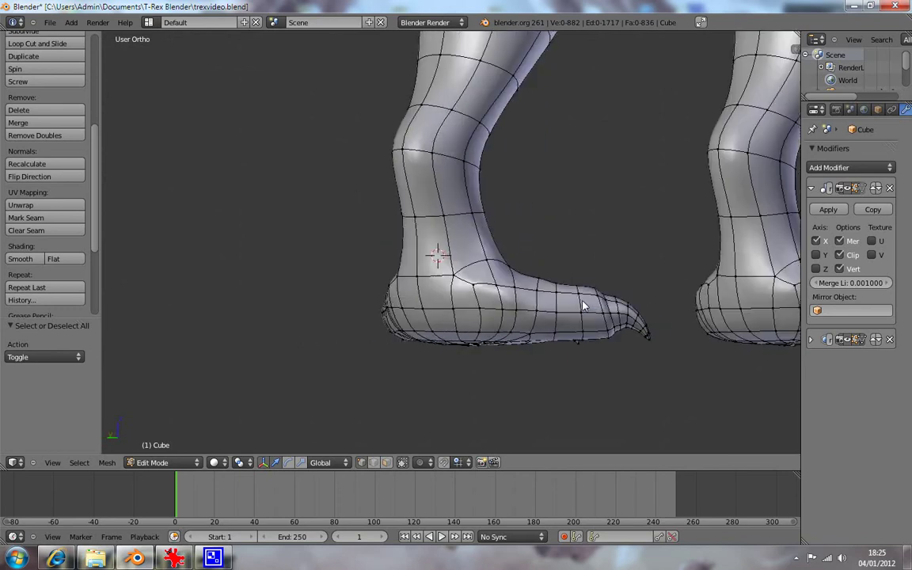
key("KP_4")
key("KP_4")
key("KP_4")
key("KP_4")
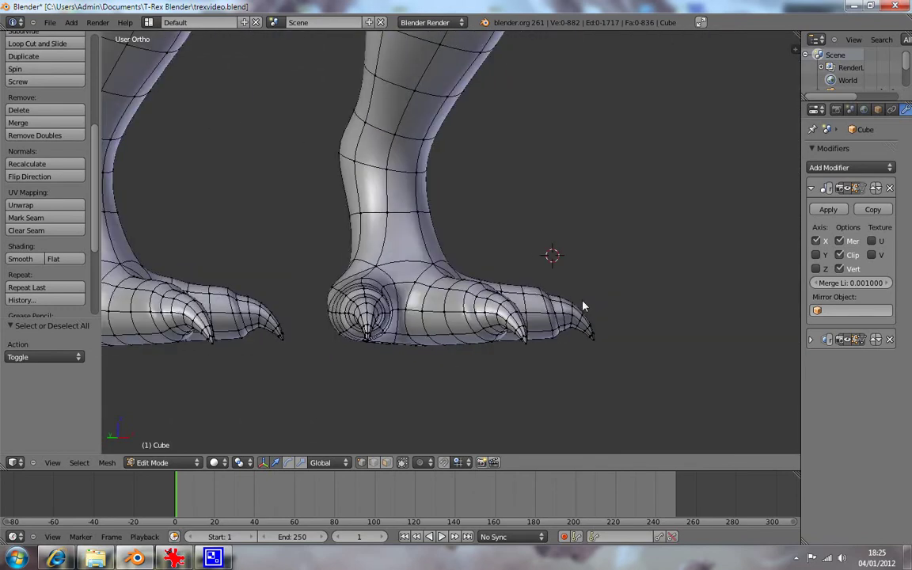
key("KP_4")
key("KP_4")
key("KP_4")
key("KP_4")
key("KP_4")
key("KP_4")
key("KP_4")
key("KP_4")
key("KP_4")
key("KP_4")
key("KP_4")
key("KP_4")
key("KP_4")
key("KP_4")
key("KP_4")
key("KP_4")
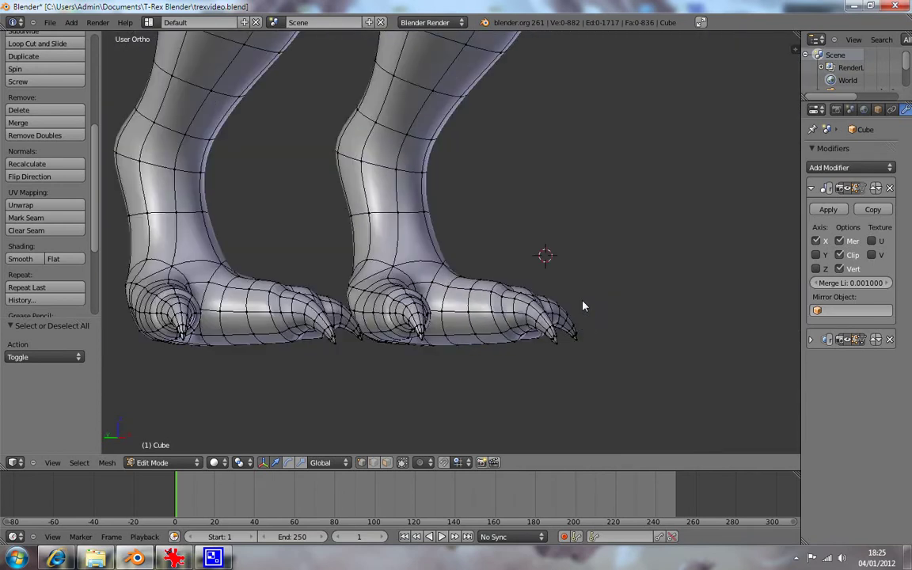
- Inspect the feet from the right and front views, toggling wireframe shading
right_click(342, 286)
key("KP_3")
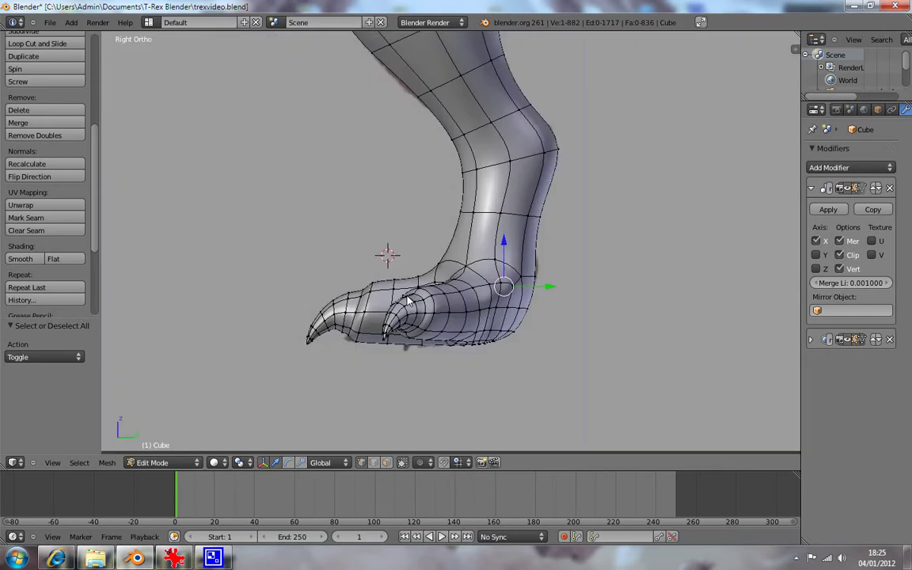
key("KP_1")
key("z")
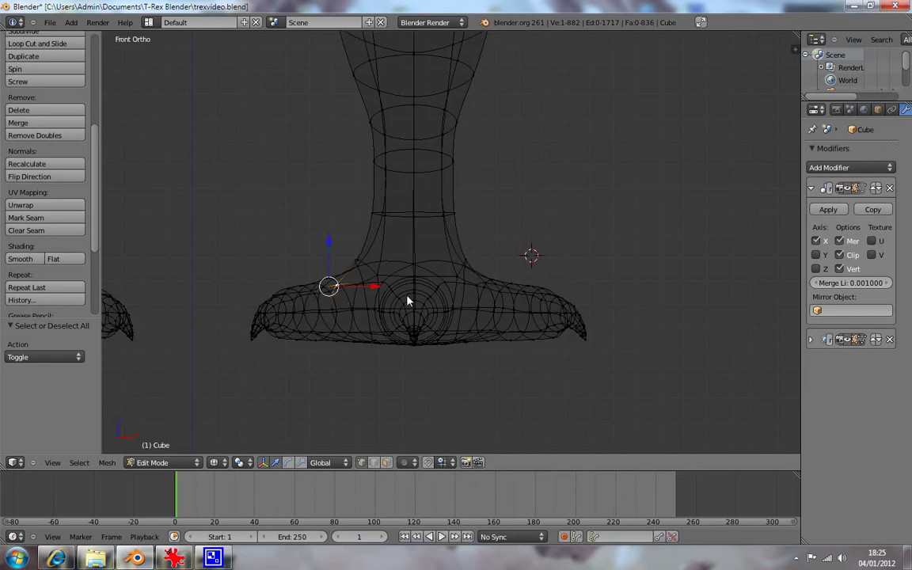
key("a")
mouse_move(584, 268)
middle_mouse_down()
mouse_move(362, 309)
mouse_move(673, 297)
mouse_move(634, 323)
mouse_move(651, 320)
mouse_move(666, 350)
mouse_move(624, 300)
middle_mouse_up()
key("z")
- Box-select and hide the T-Rex's upper body in wireframe right view, then reveal it again
right_click(588, 290)
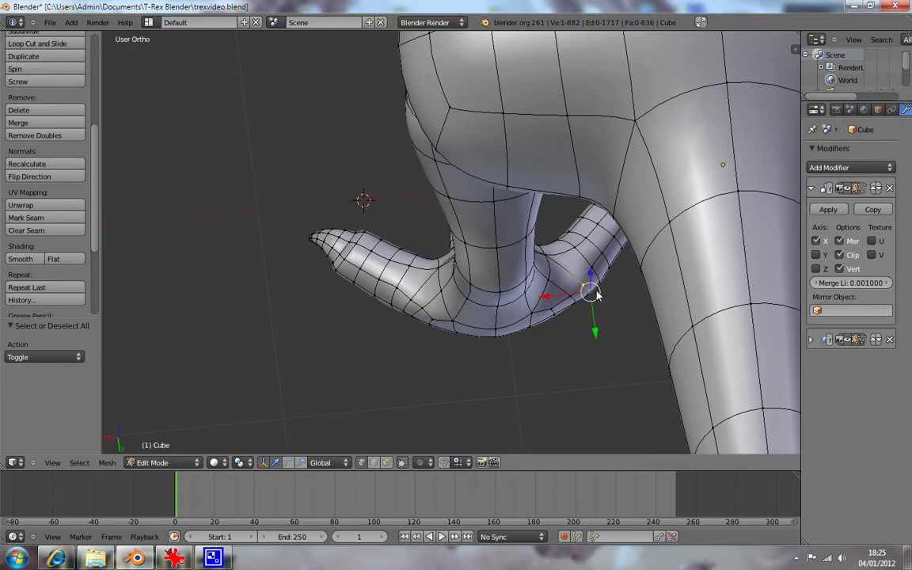
key("KP_3")
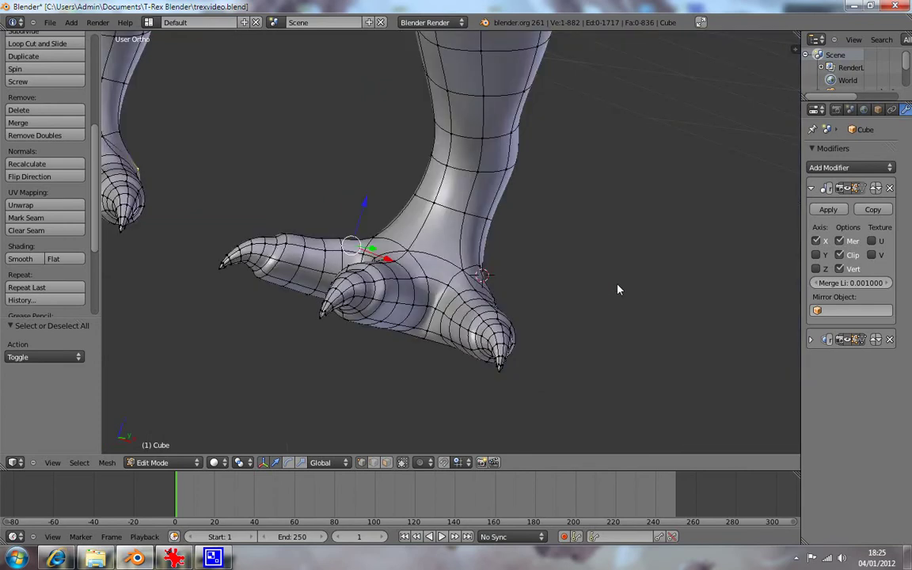
key("z")
scroll(618, 290, "down", 3)
scroll(631, 295, "down", 3)
key("b")
left_click_drag(276, 104, 662, 210)
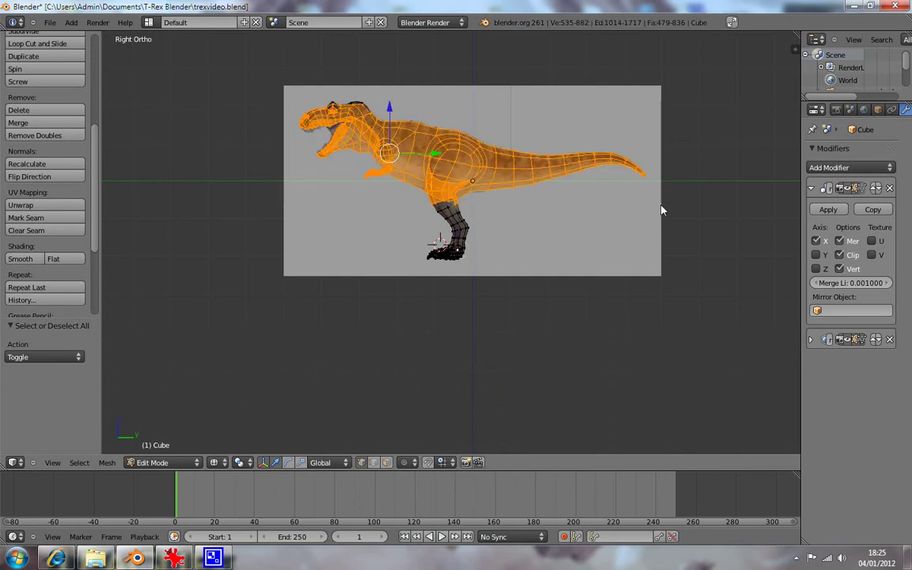
key("h")
scroll(570, 261, "up", 3)
scroll(538, 277, "up", 4)
mouse_move(533, 282)
middle_mouse_down()
mouse_move(620, 328)
mouse_move(400, 238)
mouse_move(436, 261)
middle_mouse_up()
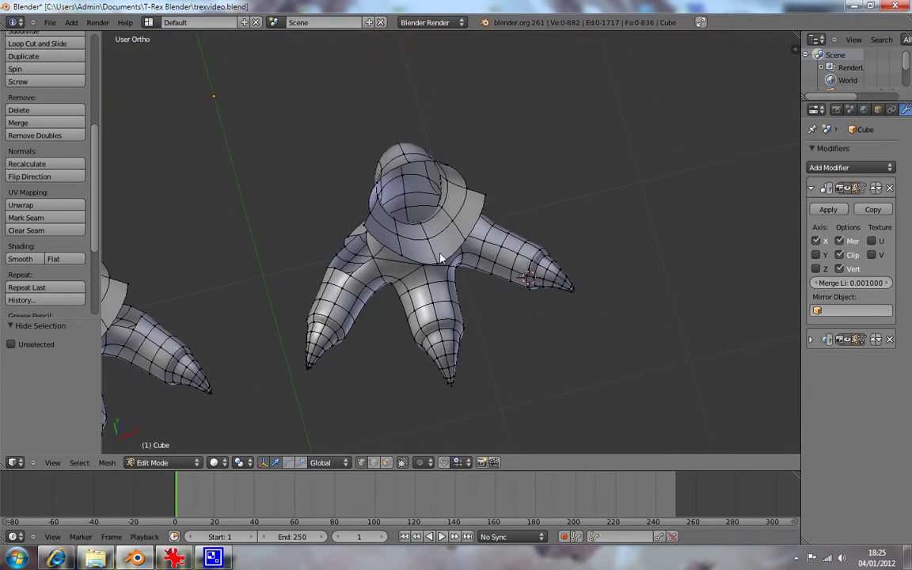
key("alt+h")
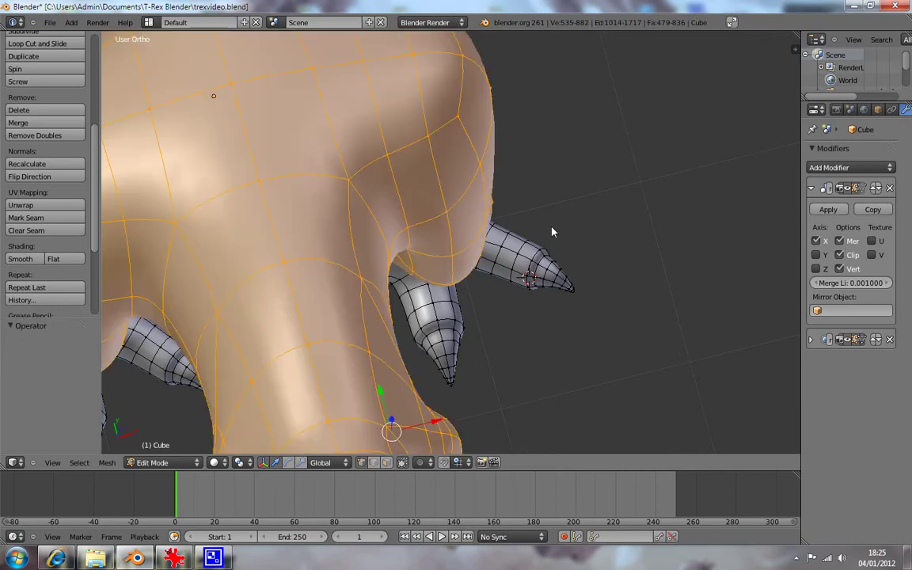
- Frame the whole deselected T-Rex in wireframe right view
middle_click_drag(562, 224, 497, 194)
key("KP_1")
key("KP_3")
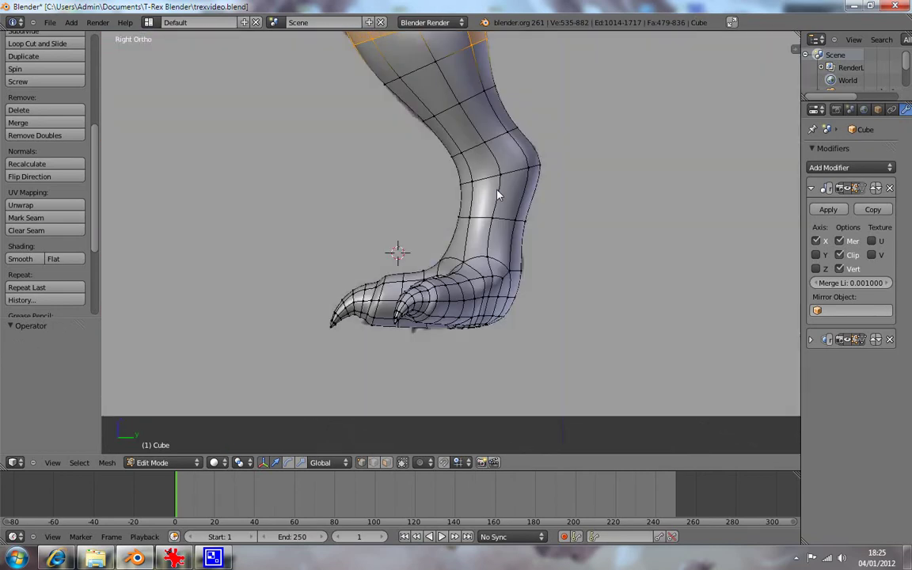
key("a")
key("Home")
key("z")
scroll(379, 131, "down", 1)
scroll(320, 111, "down", 2)
- Box-select and hide everything above the foot, then view the isolated foot from the top
key("b")
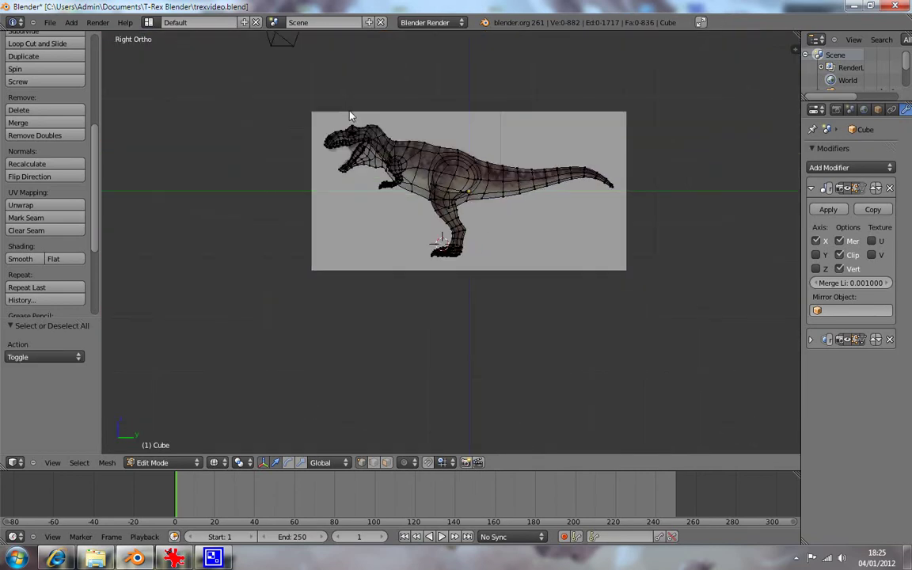
left_click_drag(296, 100, 624, 229)
key("h")
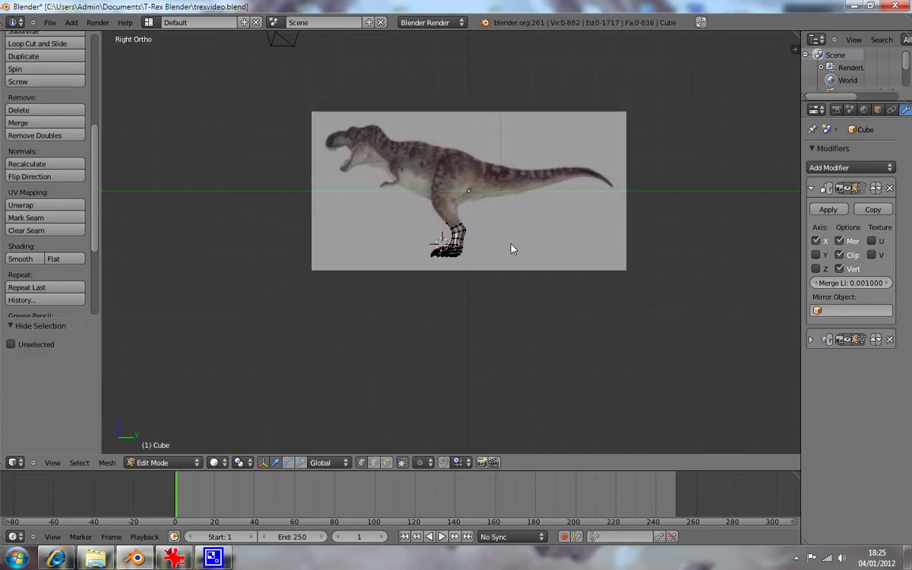
scroll(513, 306, "up", 5)
scroll(413, 251, "up", 2)
mouse_move(411, 250)
middle_mouse_down()
mouse_move(481, 257)
mouse_move(390, 240)
mouse_move(480, 372)
mouse_move(601, 274)
middle_mouse_up()
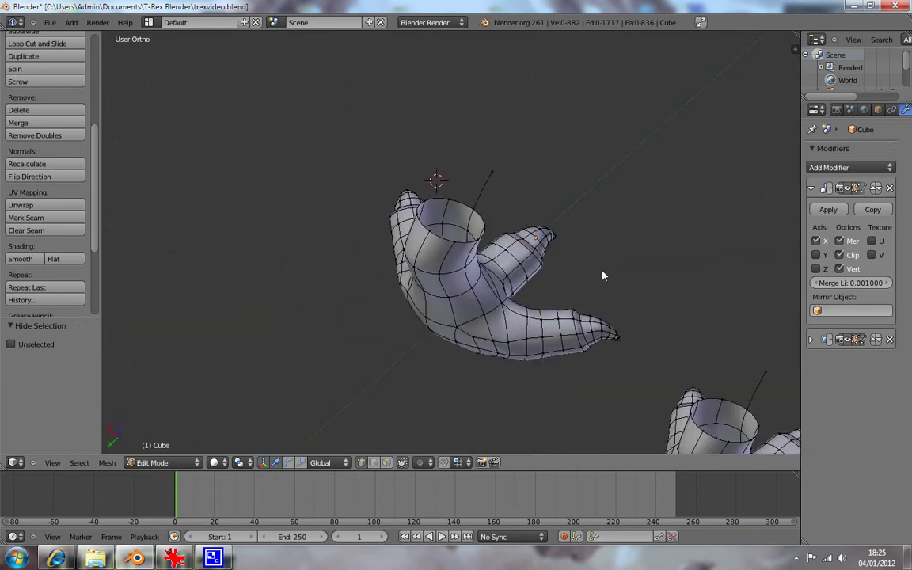
key("KP_7")
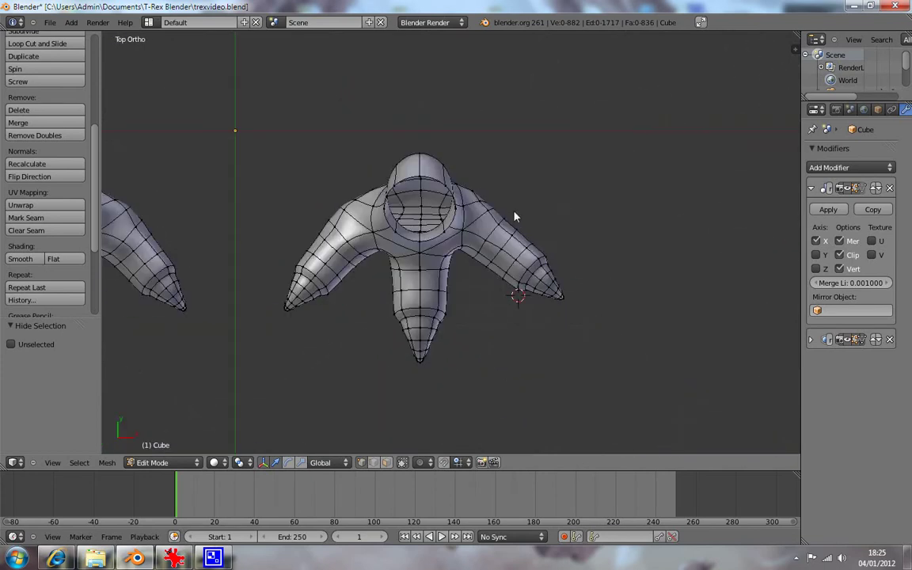
- Zoom in on the foot and move a webbing vertex near the ankle edge
scroll(519, 238, "up", 1)
scroll(512, 240, "up", 2)
scroll(501, 208, "up", 1)
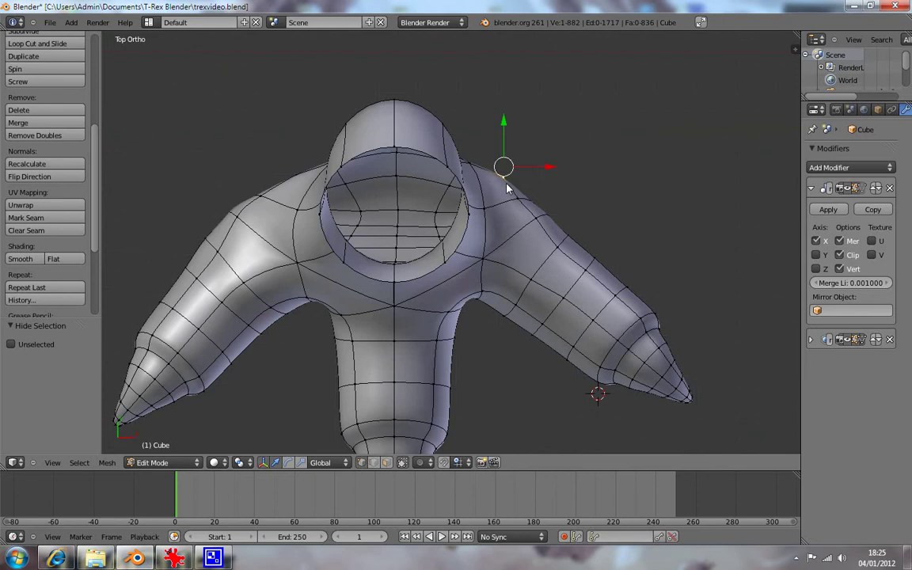
key("g")
right_click(505, 206)
right_click(520, 204)
key("g")
right_click(501, 219)
key("g")
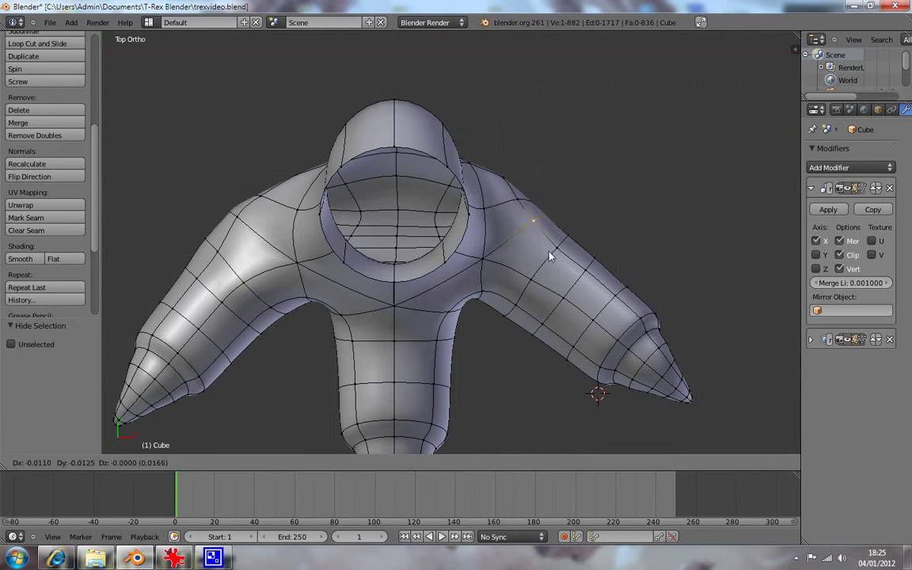
left_click(530, 215)
- Refine that webbing vertex in top view, checking the curve from an angle
mouse_move(530, 215)
middle_mouse_down()
mouse_move(444, 213)
mouse_move(460, 193)
mouse_move(473, 211)
mouse_move(482, 281)
mouse_move(466, 210)
mouse_move(475, 153)
middle_mouse_up()
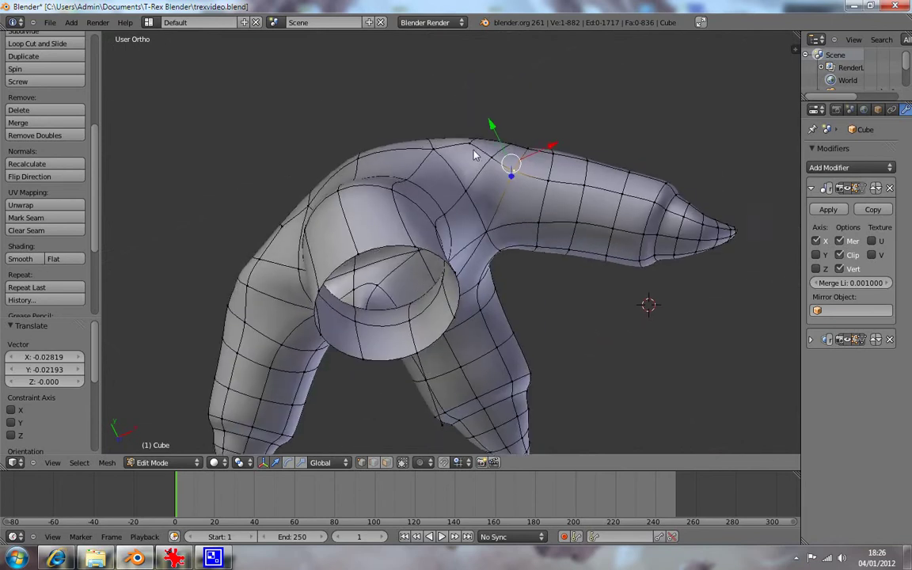
key("KP_7")
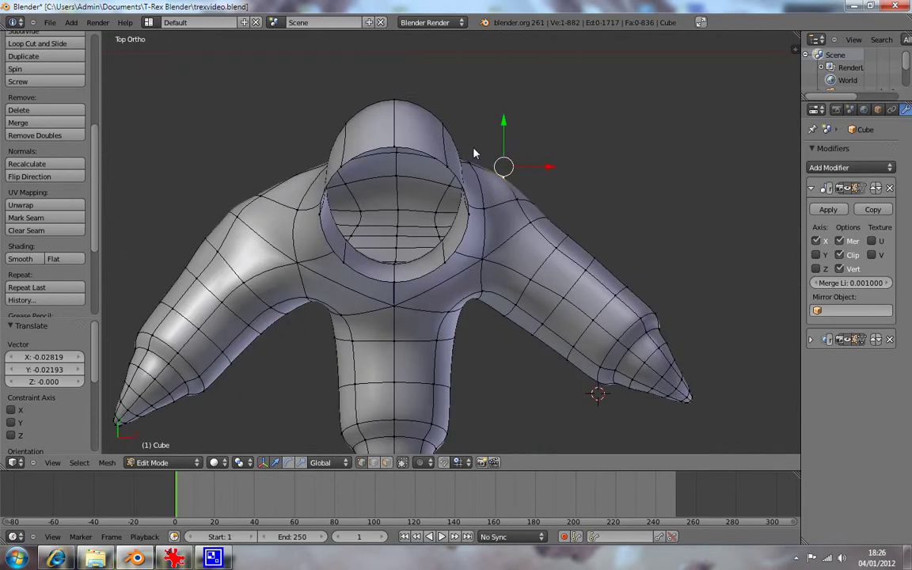
left_click_drag(474, 148, 491, 205)
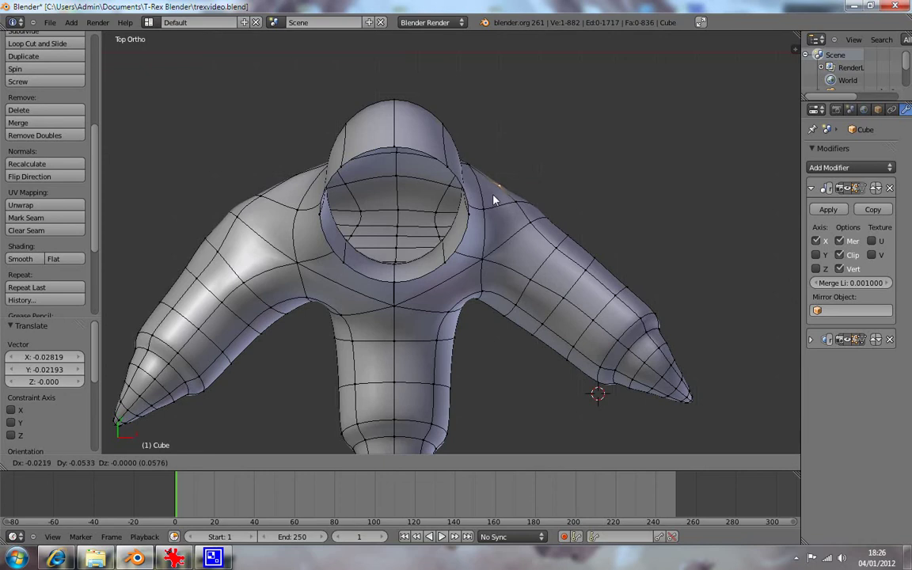
left_click(491, 198)
mouse_move(691, 336)
middle_mouse_down()
mouse_move(569, 309)
mouse_move(483, 205)
mouse_move(468, 175)
mouse_move(473, 86)
mouse_move(489, 74)
mouse_move(508, 96)
mouse_move(499, 285)
mouse_move(372, 330)
mouse_move(336, 306)
mouse_move(401, 342)
middle_mouse_up()
key("KP_7")
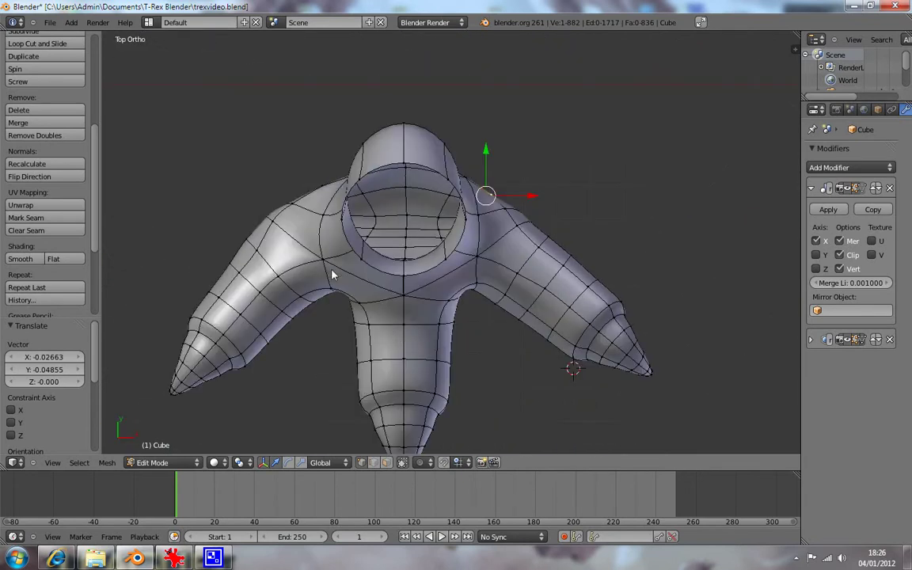
- Reposition the left toe's webbing vertex several times, pulling it toward the ankle opening
right_click(281, 230)
key("g")
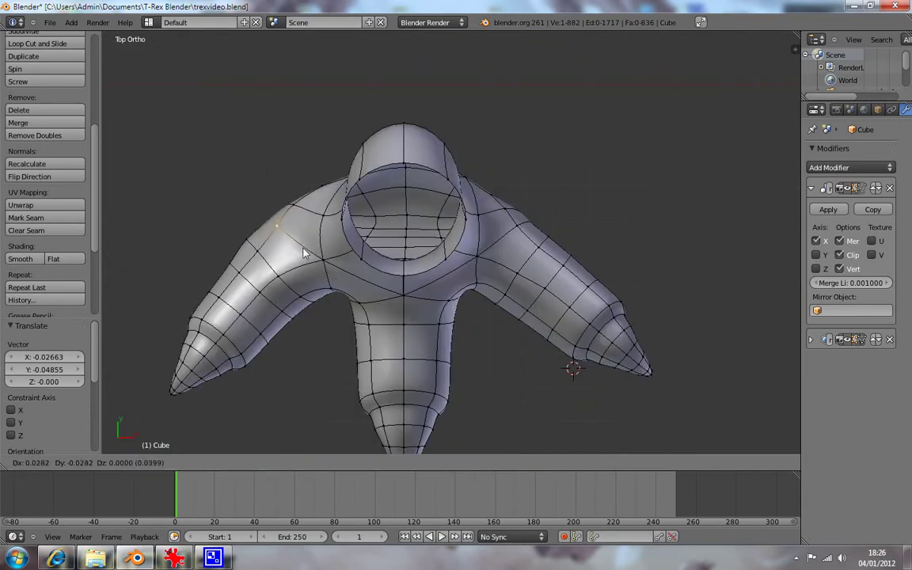
left_click(311, 258)
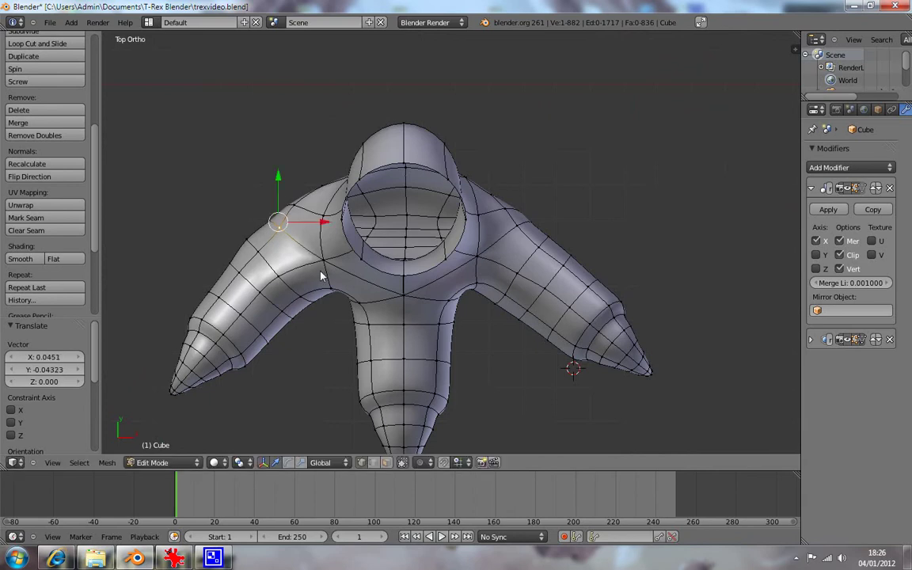
key("g")
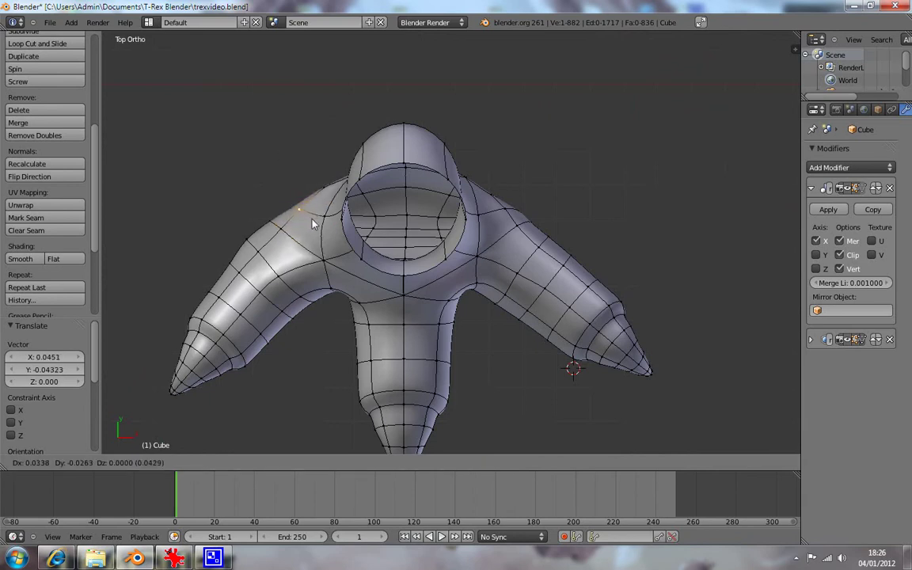
left_click(314, 226)
key("g")
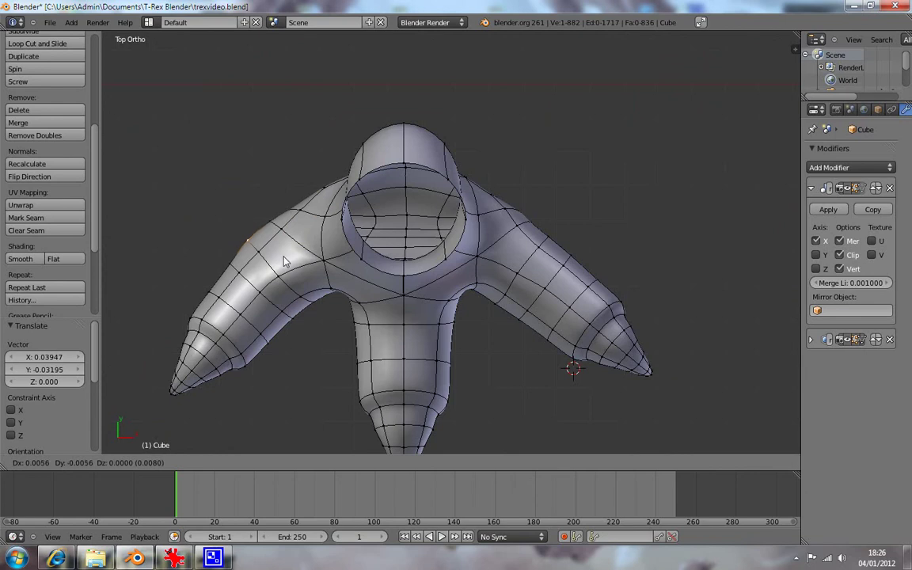
left_click(286, 264)
key("g")
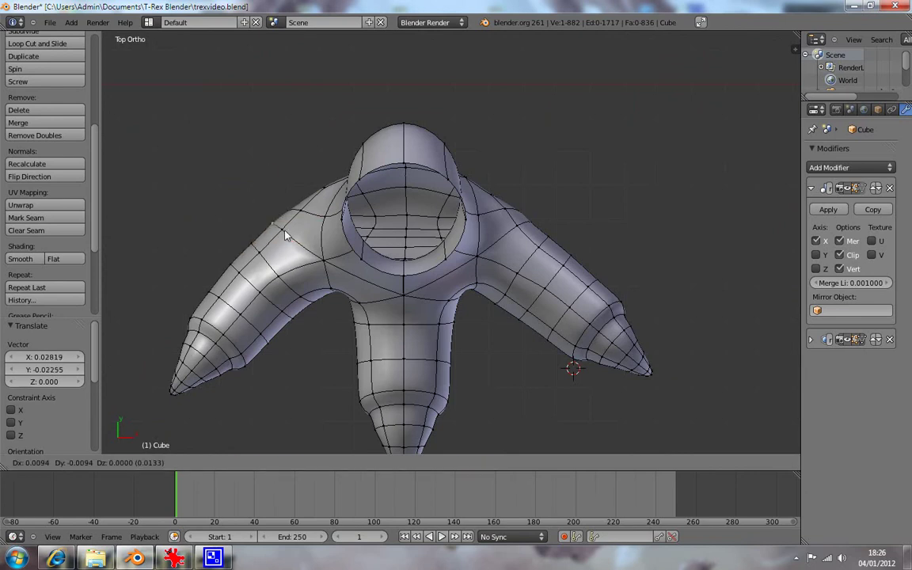
left_click(285, 233)
left_click_drag(270, 217, 303, 219)
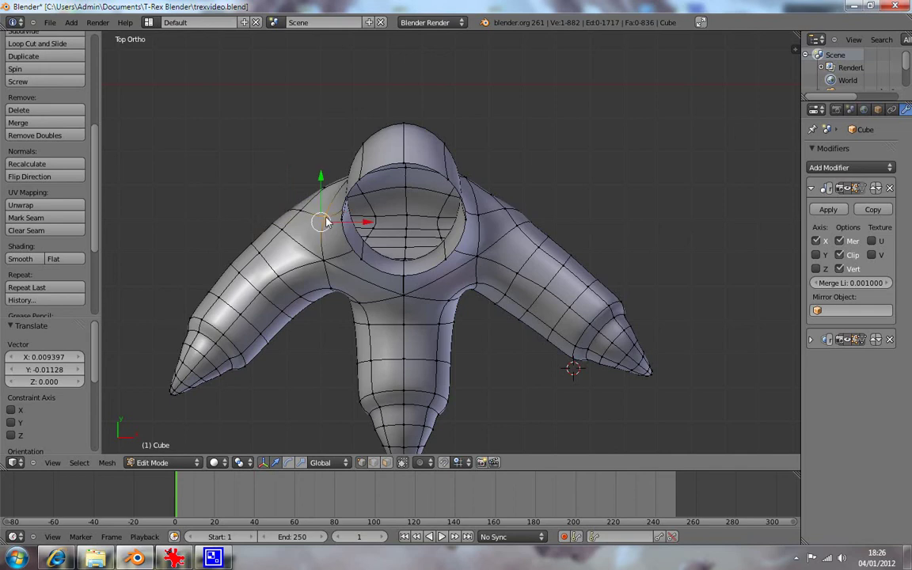
key("a")
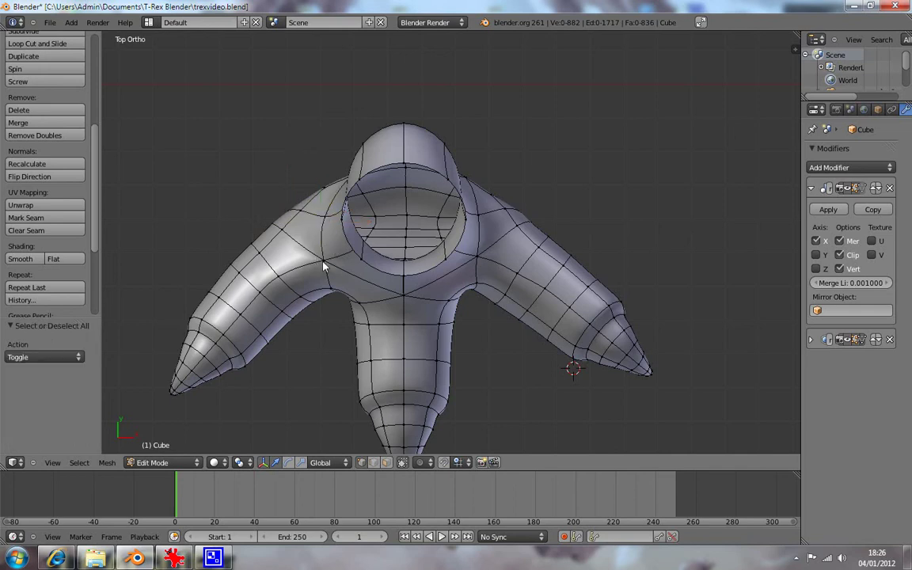
- Adjust the vertex at the inner webbing corner, then deselect and view the toes at an angle
right_click(322, 266)
key("g")
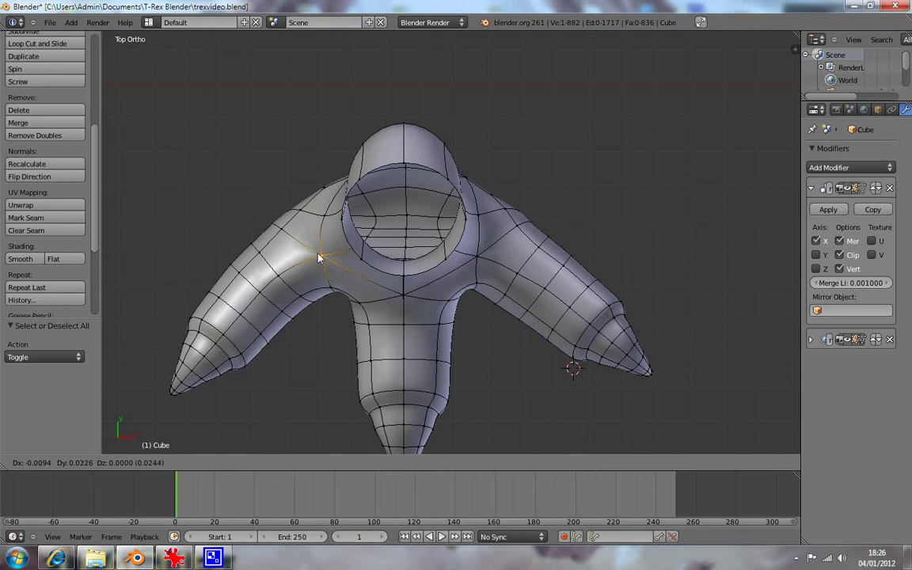
left_click(317, 260)
key("a")
mouse_move(302, 286)
middle_mouse_down()
mouse_move(357, 269)
mouse_move(417, 382)
mouse_move(417, 264)
middle_mouse_up()
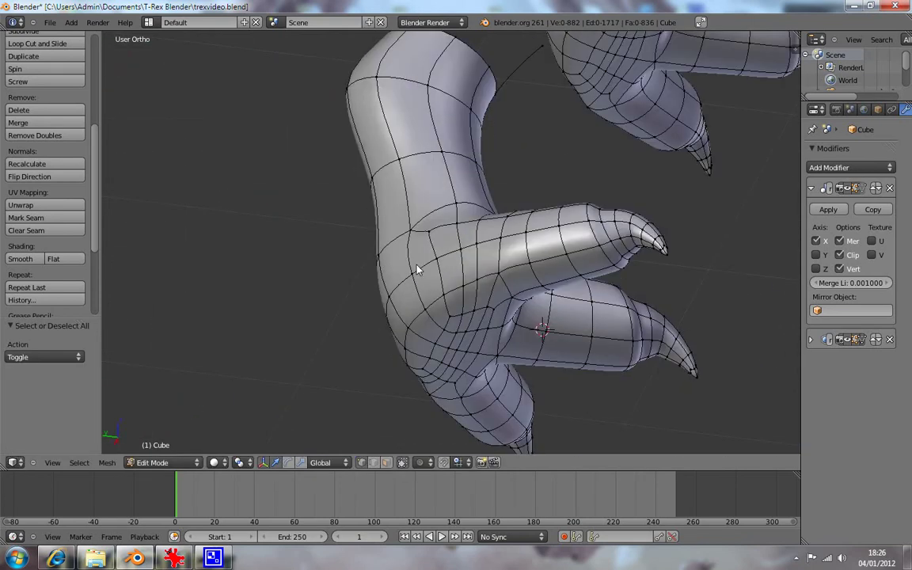
- Compare the foot with the side reference image in right view, toggling wireframe on and off
scroll(423, 228, "down", 3)
mouse_move(423, 228)
middle_mouse_down()
mouse_move(443, 248)
mouse_move(386, 285)
mouse_move(338, 407)
mouse_move(417, 440)
mouse_move(491, 422)
mouse_move(604, 372)
mouse_move(653, 267)
mouse_move(617, 224)
mouse_move(545, 258)
mouse_move(482, 242)
mouse_move(402, 315)
mouse_move(379, 399)
mouse_move(470, 391)
middle_mouse_up()
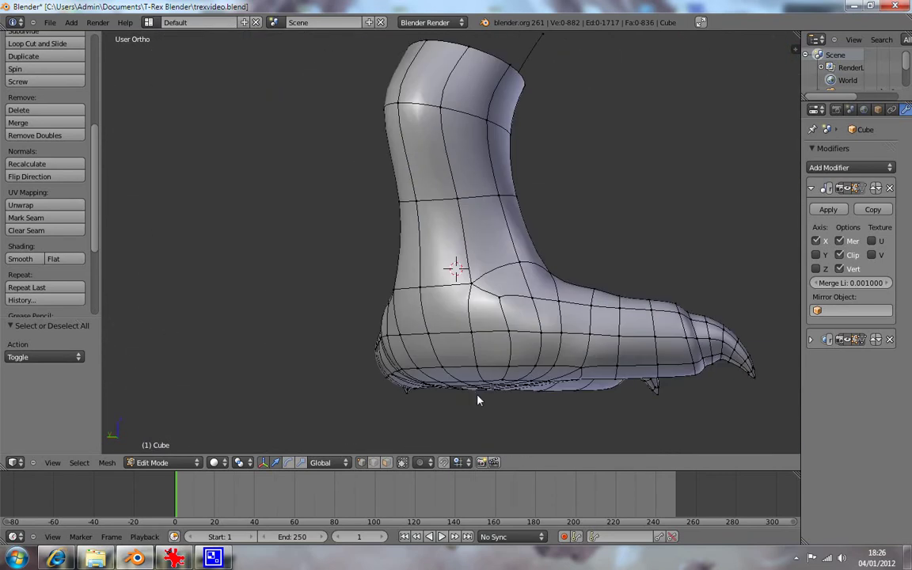
key("KP_1")
key("KP_3")
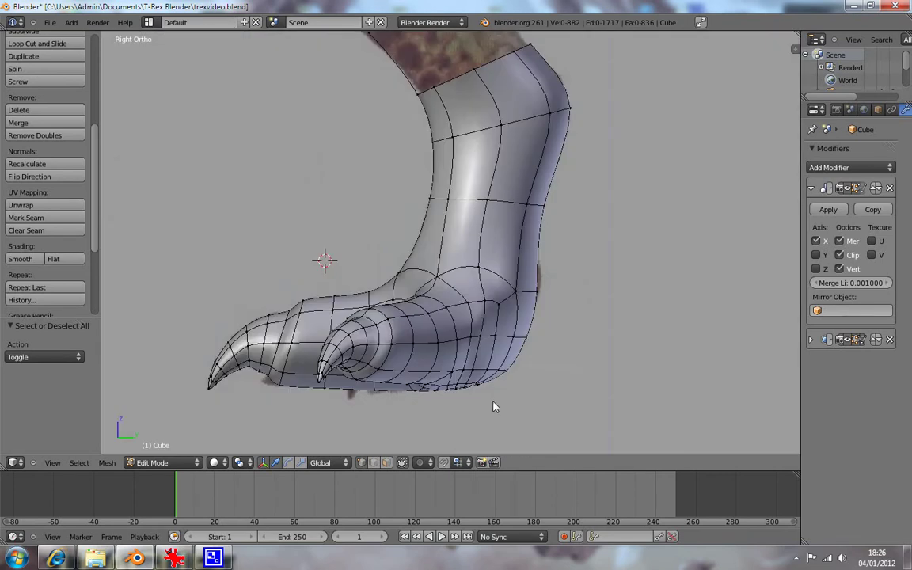
scroll(455, 378, "down", 1)
key("z")
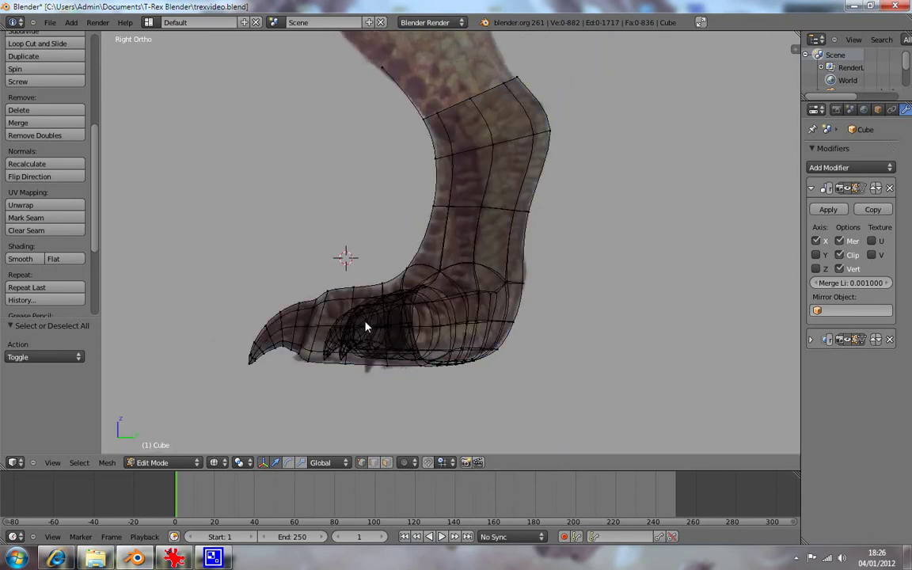
key("z")
- Review both feet from several angles, then hide a selected vertex on the foot
middle_click_drag(421, 342, 455, 352)
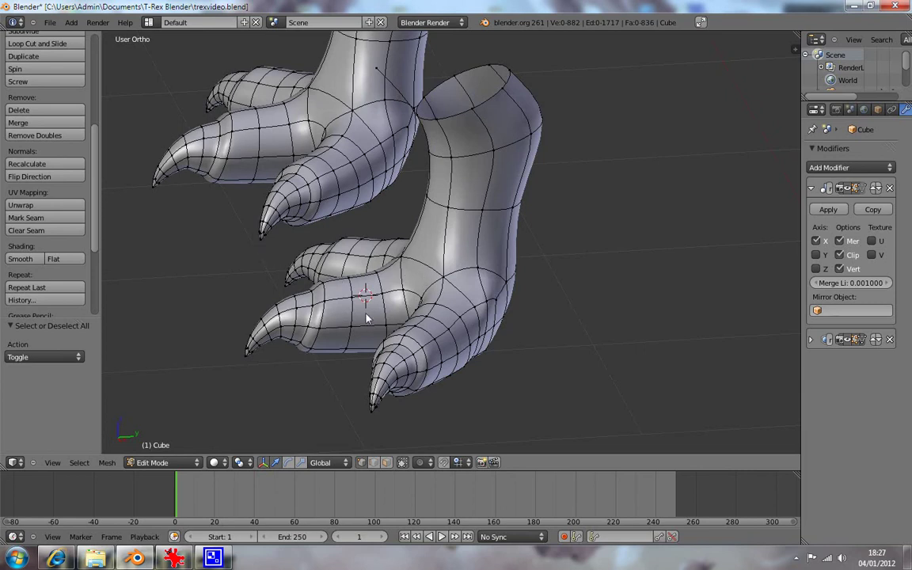
mouse_move(436, 306)
middle_mouse_down()
mouse_move(559, 314)
mouse_move(602, 307)
mouse_move(605, 328)
mouse_move(653, 323)
mouse_move(636, 346)
middle_mouse_up()
middle_click_drag(580, 356, 326, 293)
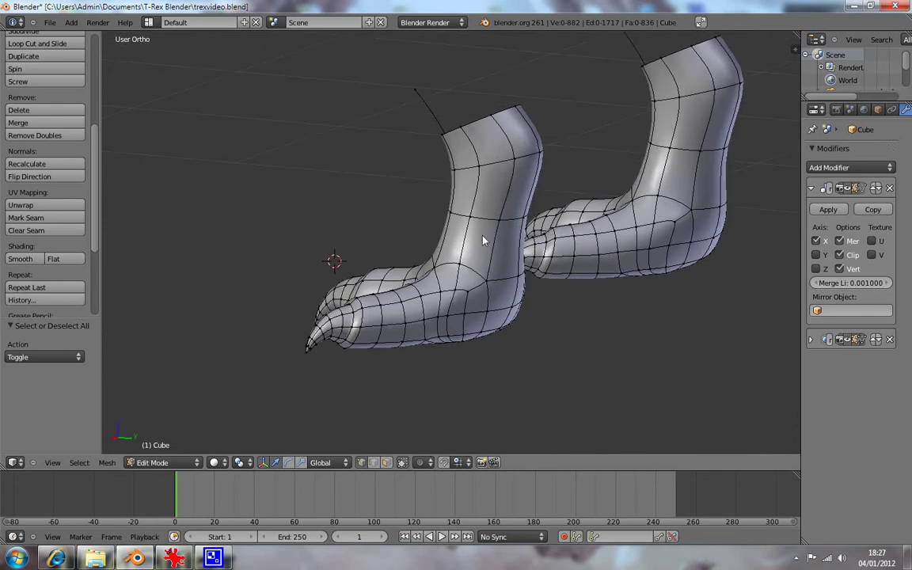
mouse_move(387, 291)
middle_mouse_down()
mouse_move(477, 305)
mouse_move(452, 292)
middle_mouse_up()
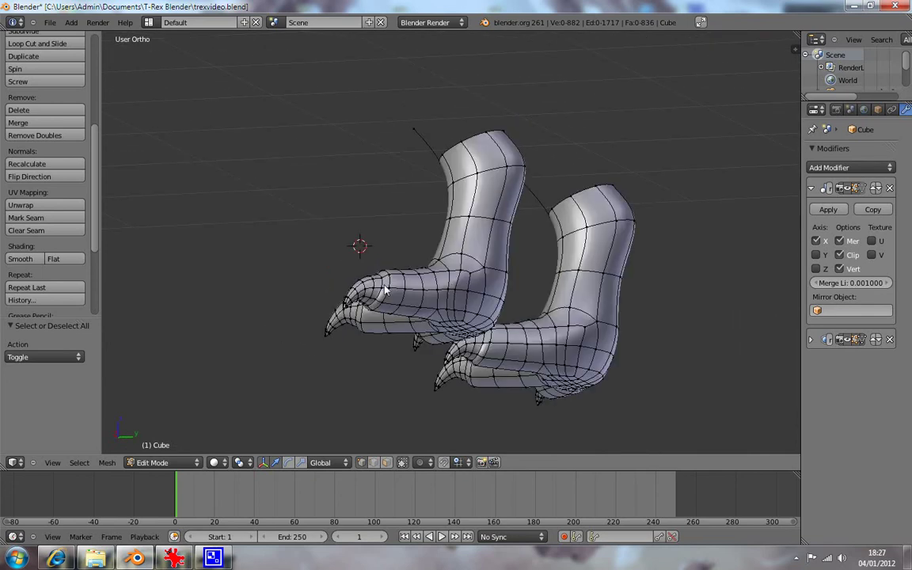
middle_click_drag(378, 291, 423, 335)
middle_click_drag(457, 263, 537, 277)
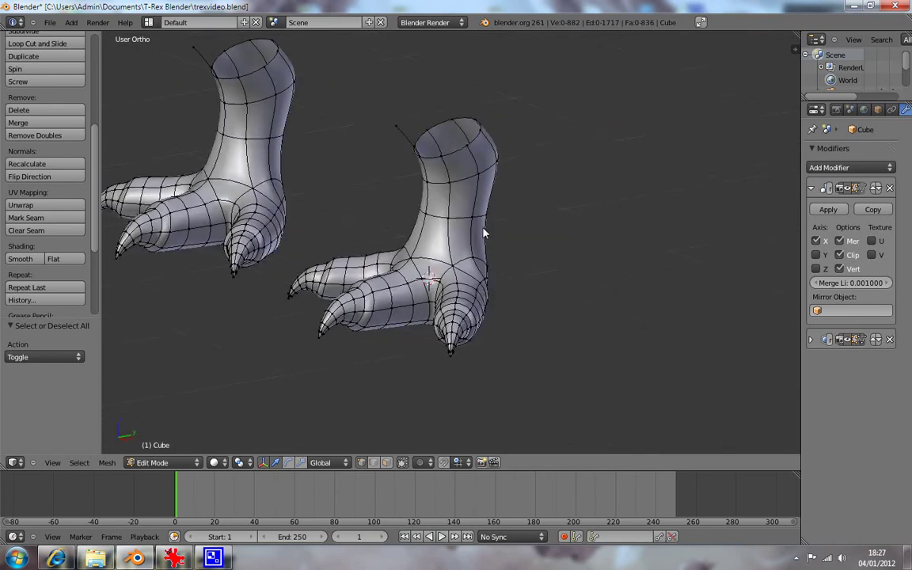
right_click(396, 128)
key("h")
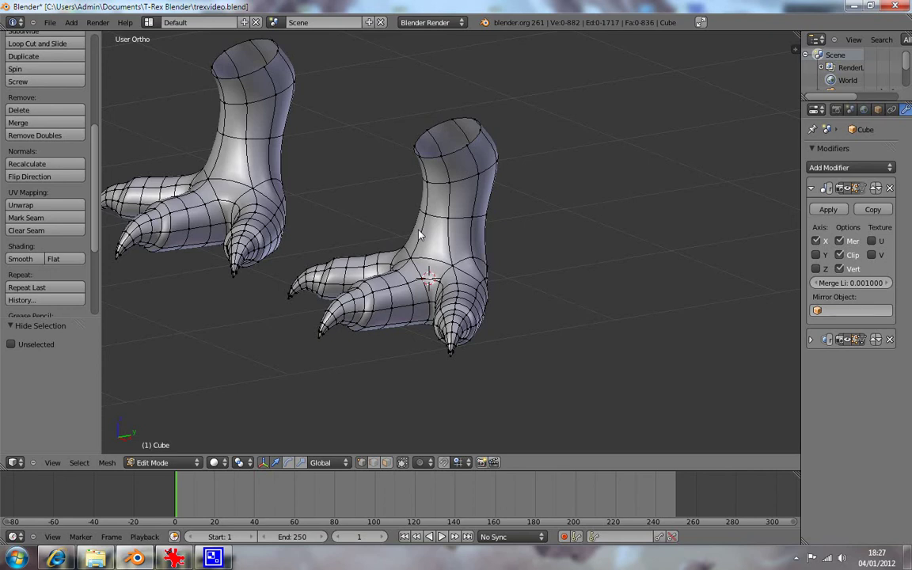
key("KP_1")
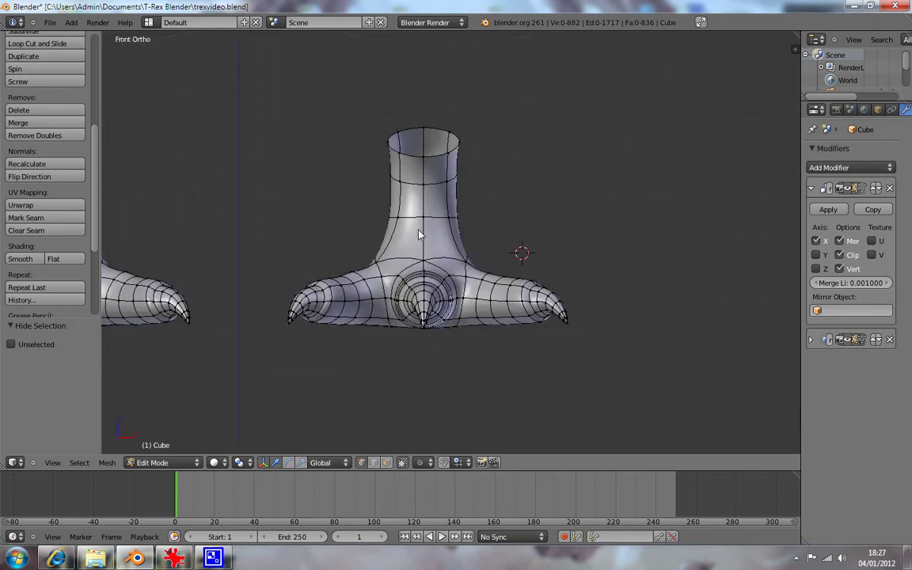
scroll(378, 224, "up", 1)
mouse_move(379, 224)
middle_mouse_down()
mouse_move(490, 323)
mouse_move(337, 281)
mouse_move(294, 285)
mouse_move(296, 254)
mouse_move(321, 249)
mouse_move(279, 318)
mouse_move(258, 286)
middle_mouse_up()
mouse_move(401, 342)
middle_mouse_down()
mouse_move(302, 320)
mouse_move(297, 264)
mouse_move(439, 280)
mouse_move(368, 315)
mouse_move(345, 352)
mouse_move(366, 356)
mouse_move(362, 393)
mouse_move(342, 385)
mouse_move(368, 375)
mouse_move(388, 381)
mouse_move(470, 311)
mouse_move(413, 245)
mouse_move(456, 227)
mouse_move(519, 252)
mouse_move(576, 324)
middle_mouse_up()
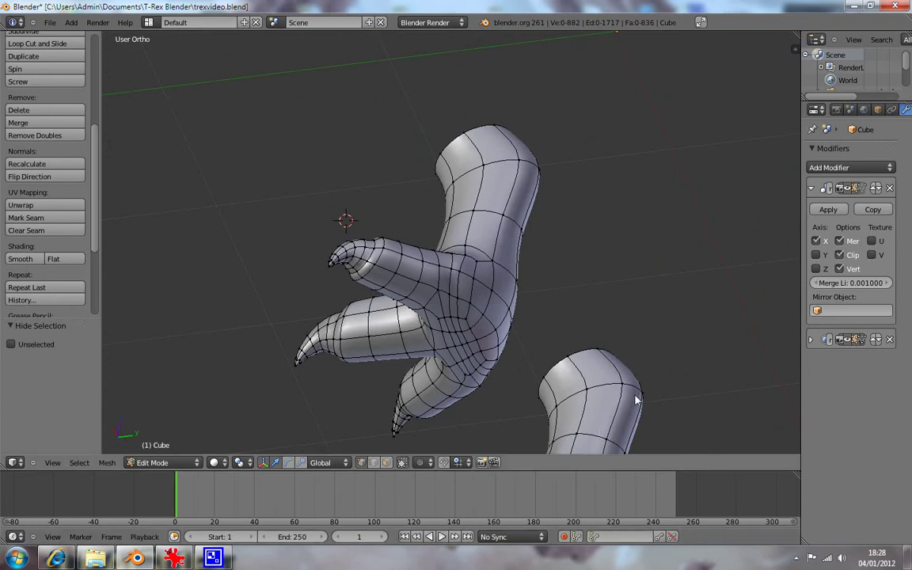
middle_click_drag(455, 267, 632, 362)
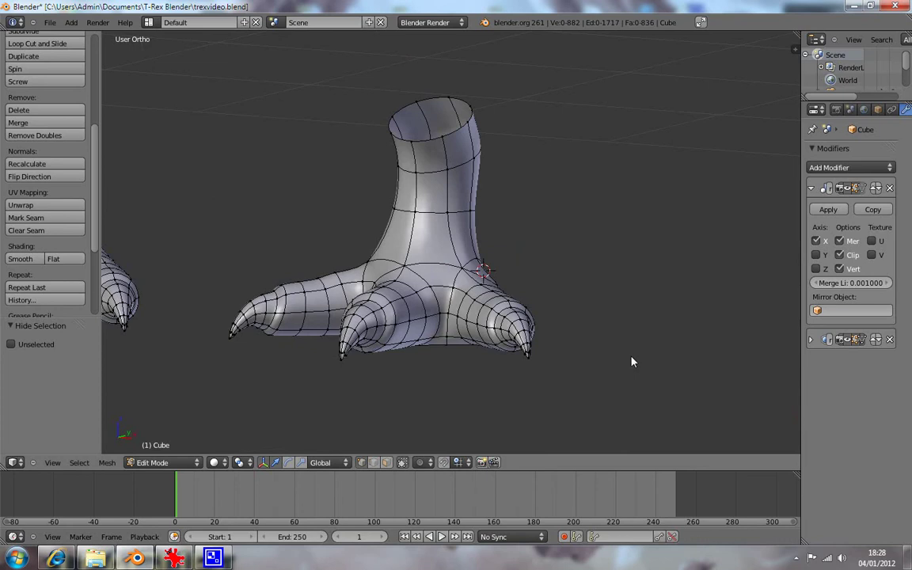
key("KP_1")
scroll(632, 362, "down", 4)
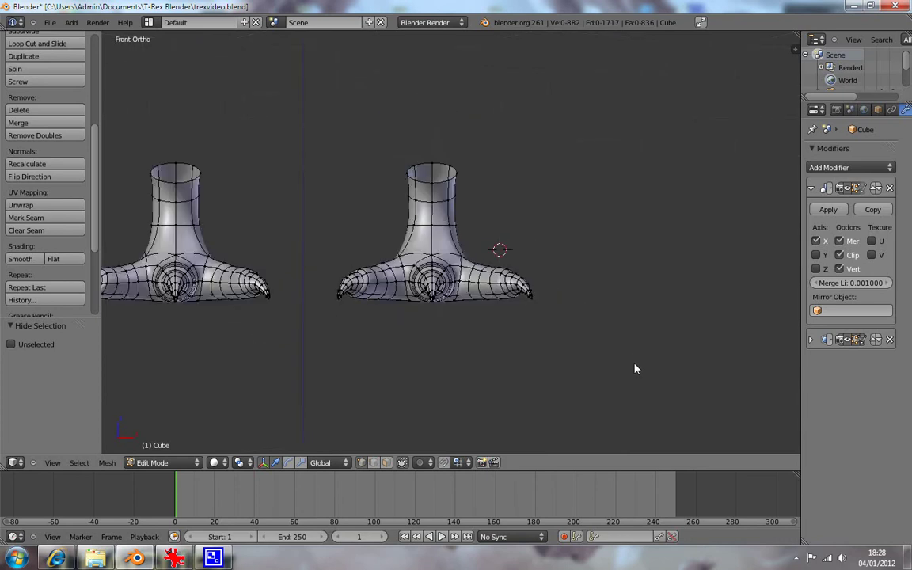
scroll(517, 273, "up", 2)
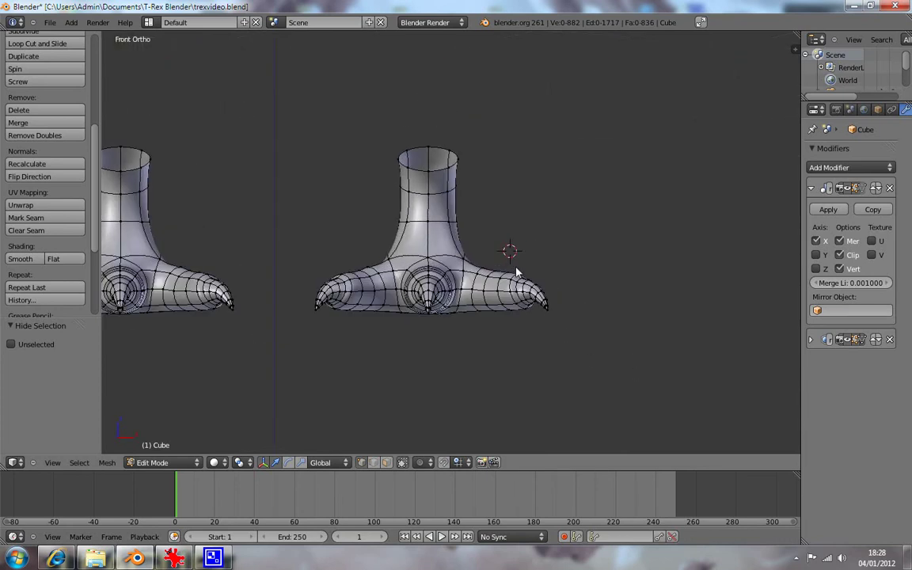
scroll(517, 273, "up", 2)
key("a")
key("a")
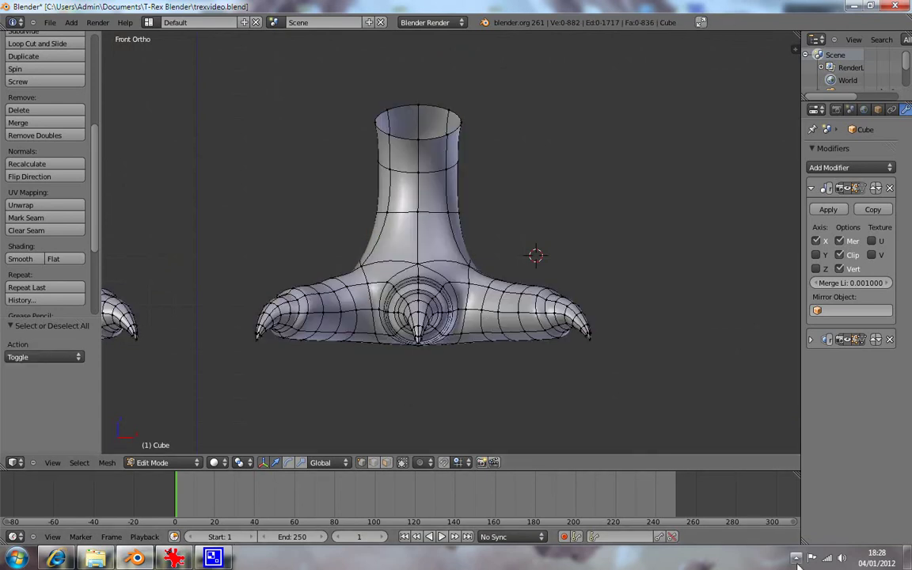
- Bring up the CamStudio recorder window from the taskbar's hidden tray icons
left_click(796, 559)
left_click(796, 559)
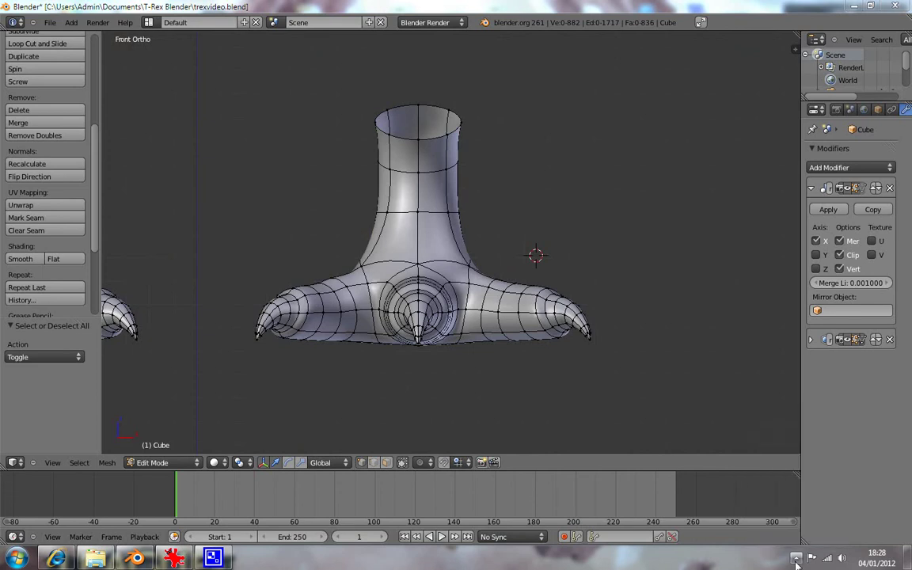
left_click(796, 558)
left_click(825, 452)
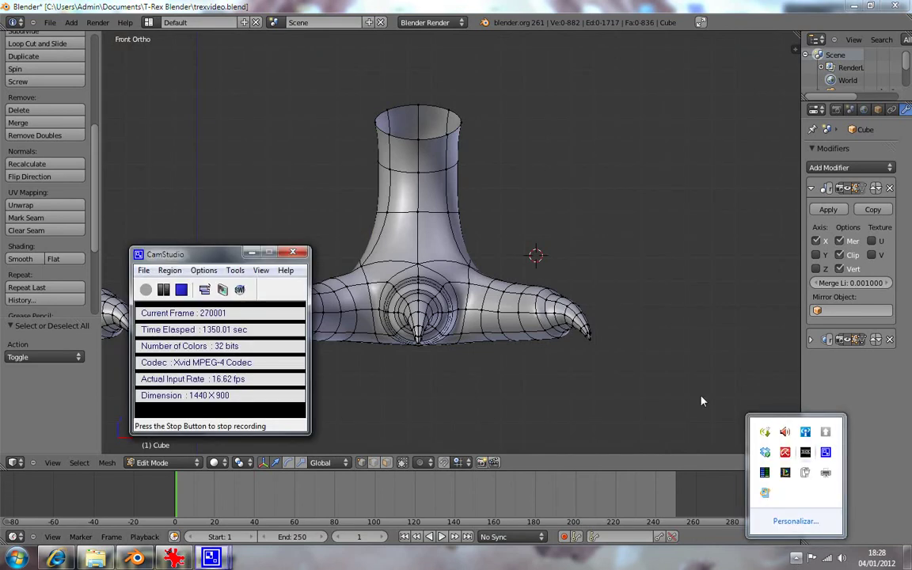